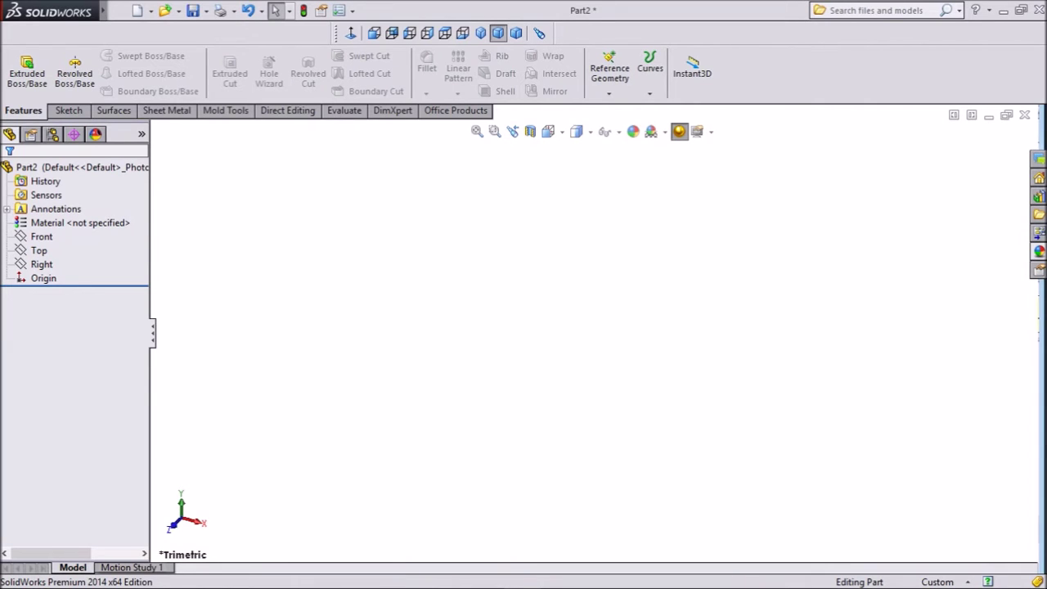
# On the Front plane, sketch a vertical line about 43 mm long down to the origin and a horizontal line about 56 mm leftward from it
pyautogui.click(41, 236)
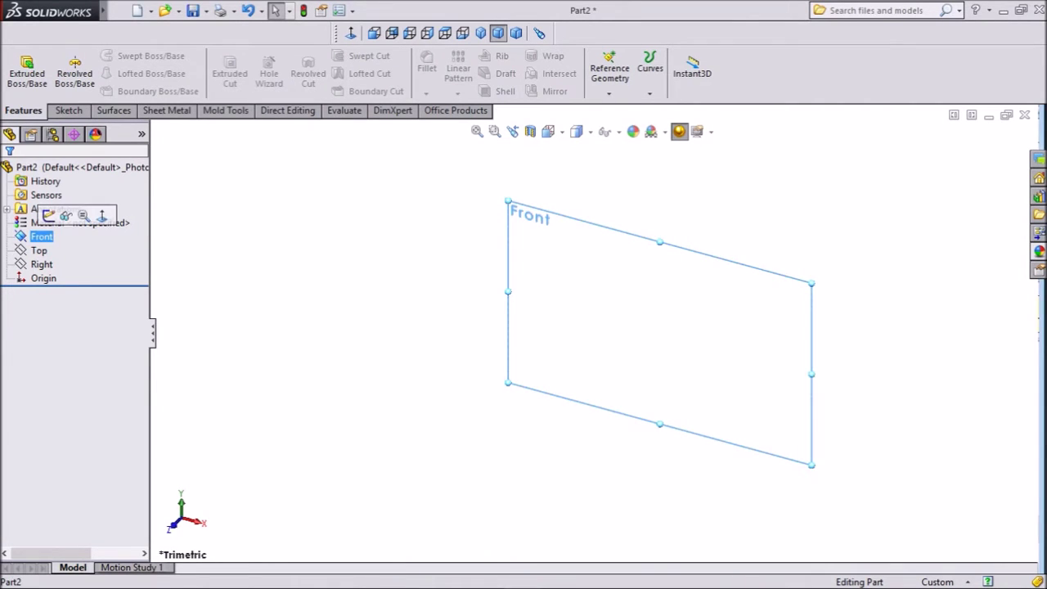
pyautogui.click(48, 215)
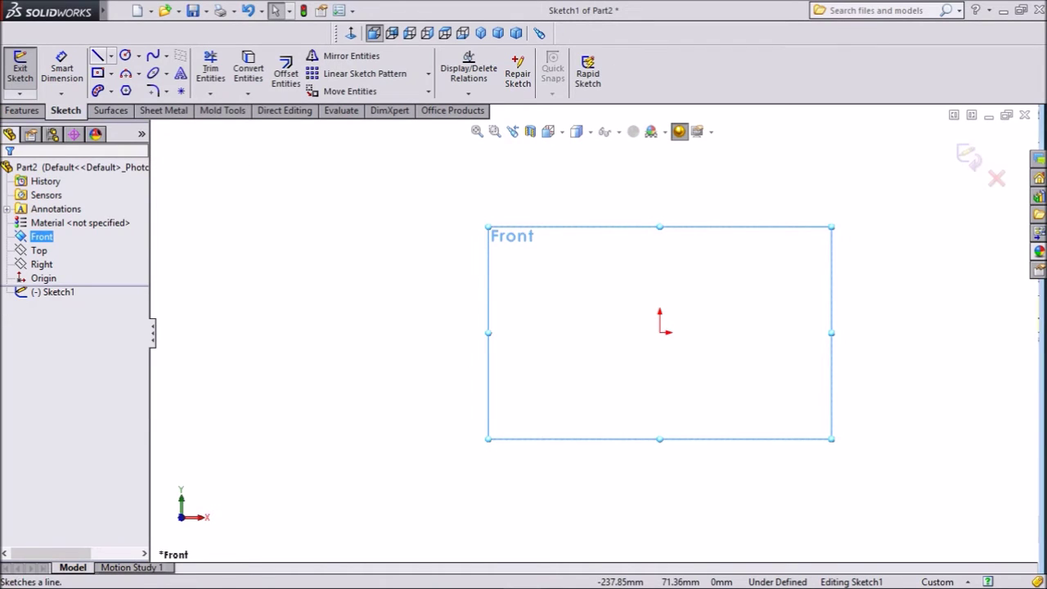
pyautogui.click(98, 55)
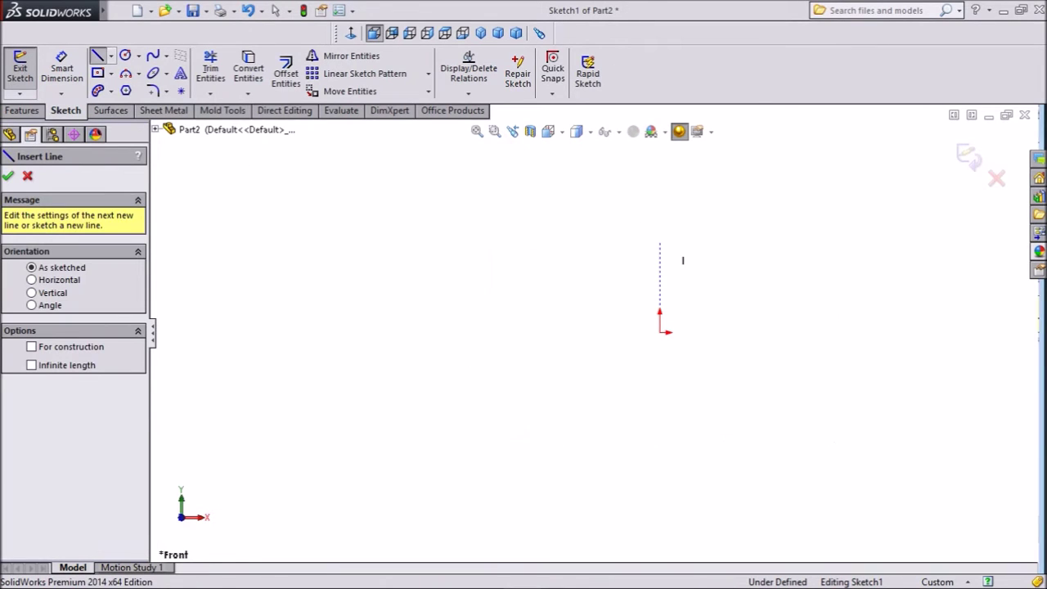
pyautogui.moveTo(660, 242); pyautogui.dragTo(660, 332)
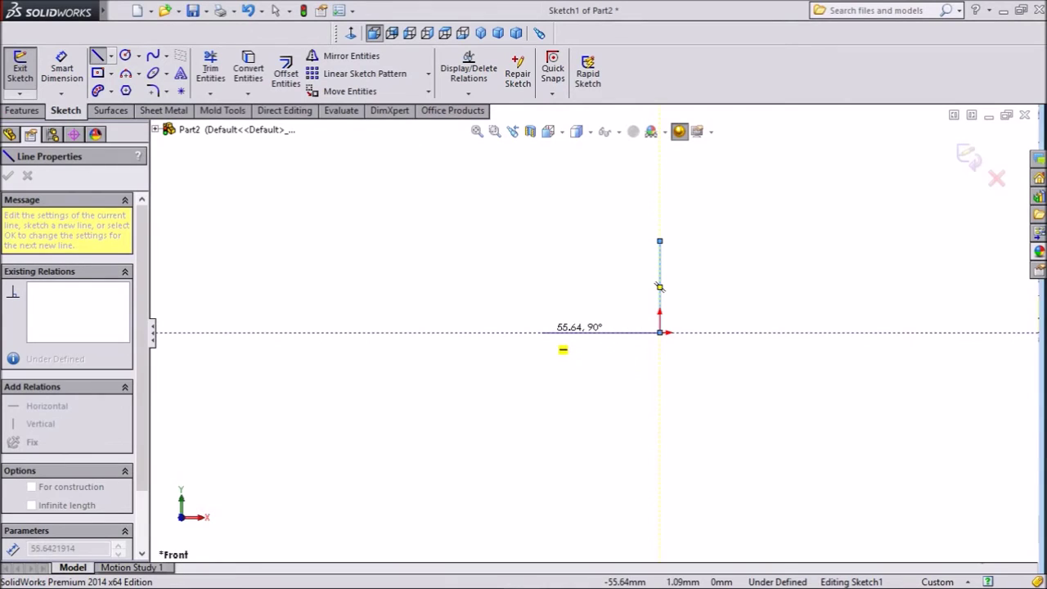
pyautogui.click(542, 332)
pyautogui.scroll(-3, 703, 266)
pyautogui.rightClick(521, 385)
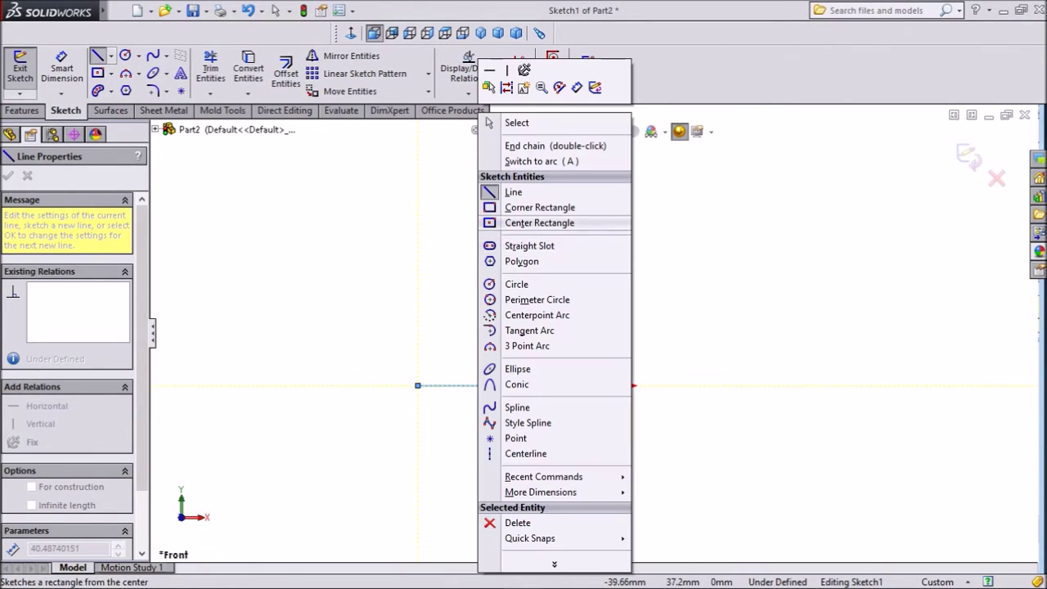
pyautogui.click(514, 122)
# Dimension the vertical sketch line to 950 mm
pyautogui.scroll(-2, 642, 278)
pyautogui.scroll(-2, 644, 288)
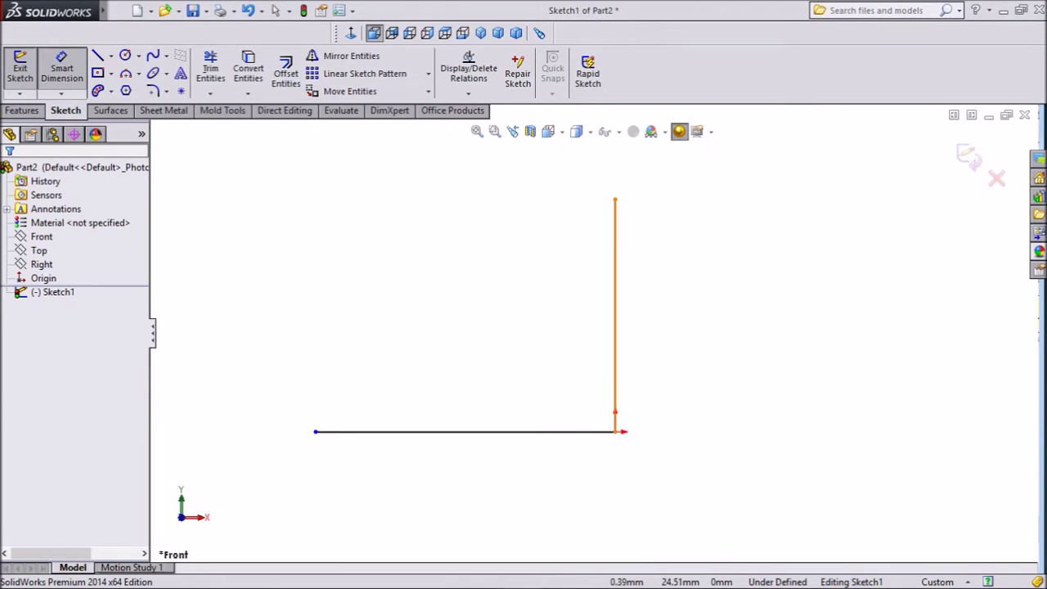
pyautogui.click(615, 310)
pyautogui.click(689, 315)
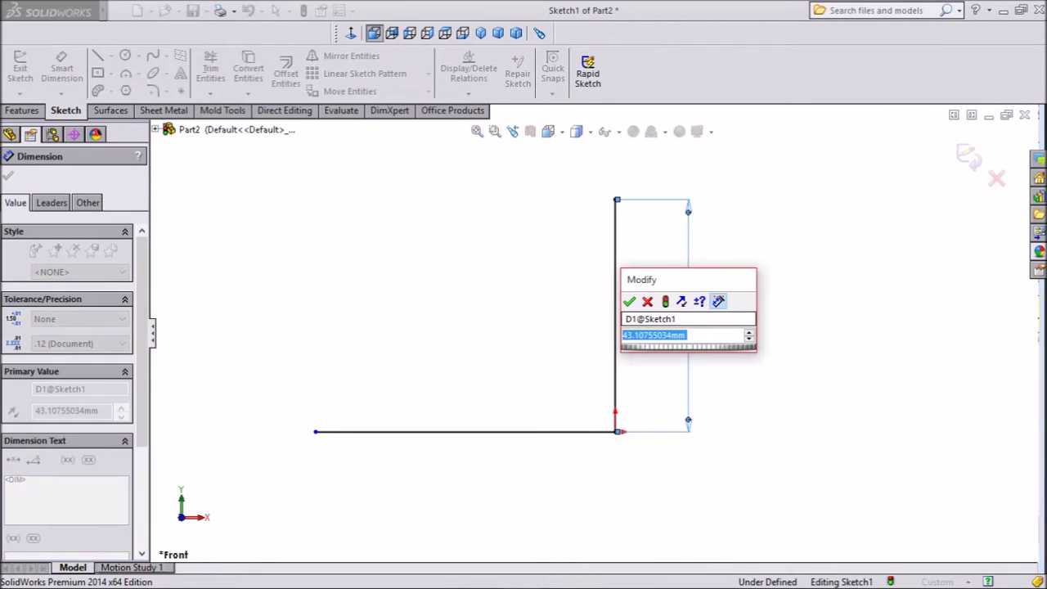
pyautogui.write('950')
pyautogui.press('Return')
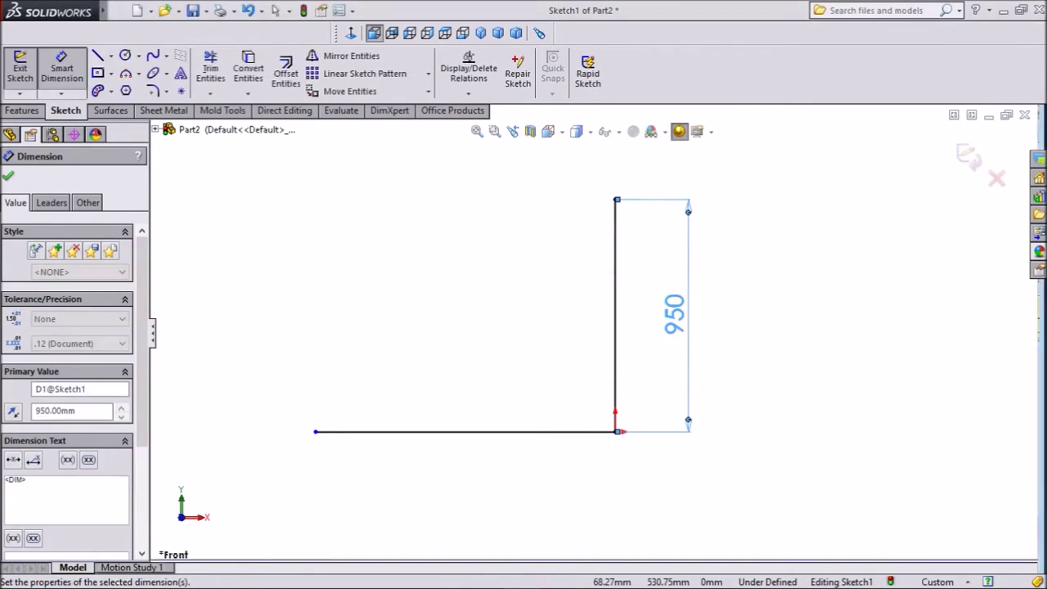
# Dimension the horizontal sketch line to 1200 mm and finish dimensioning
pyautogui.click(466, 430)
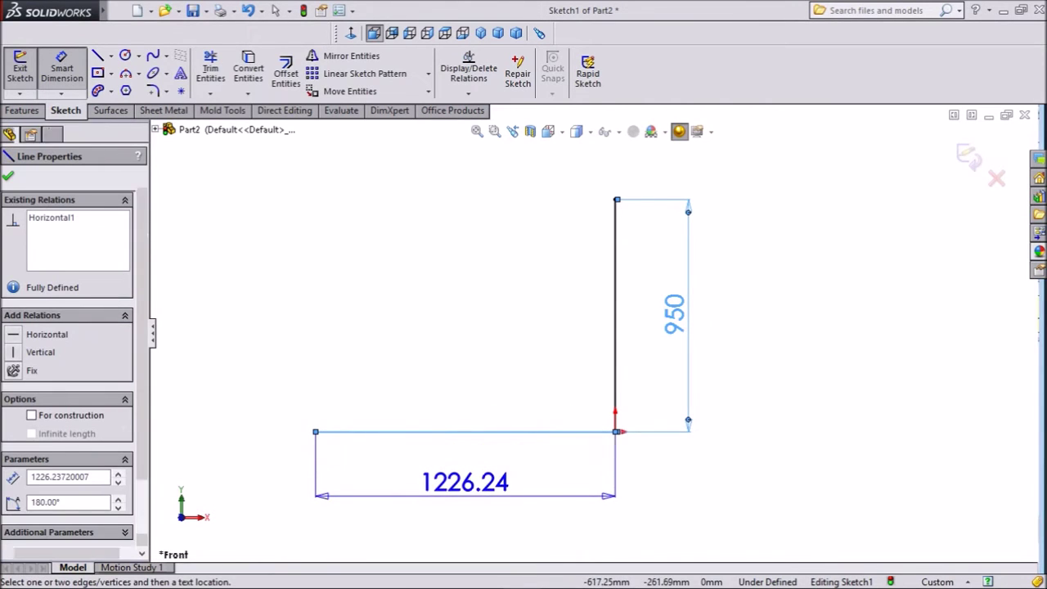
pyautogui.click(465, 493)
pyautogui.write('1200')
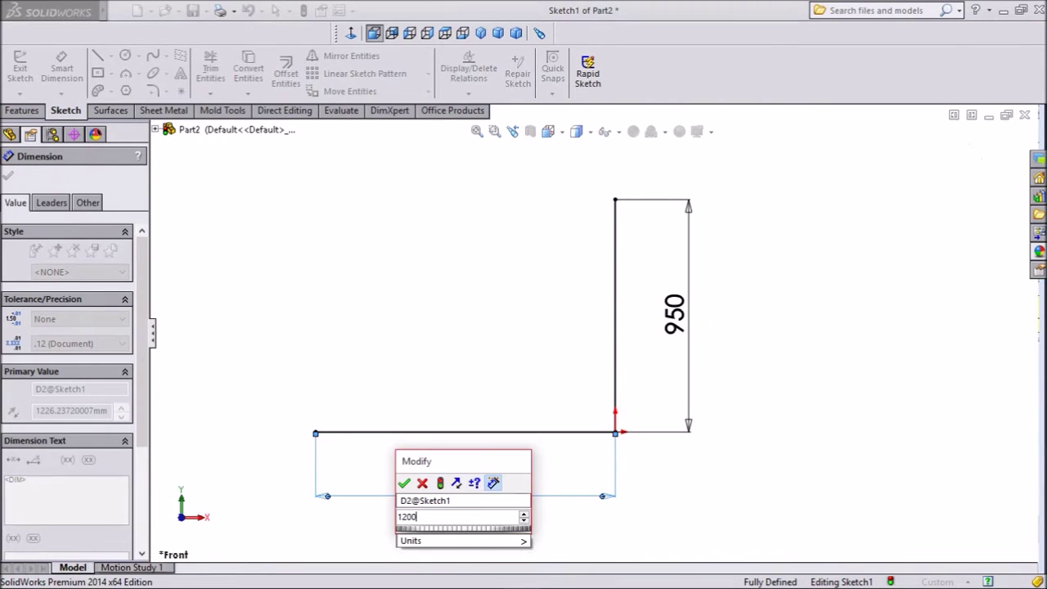
pyautogui.press('Return')
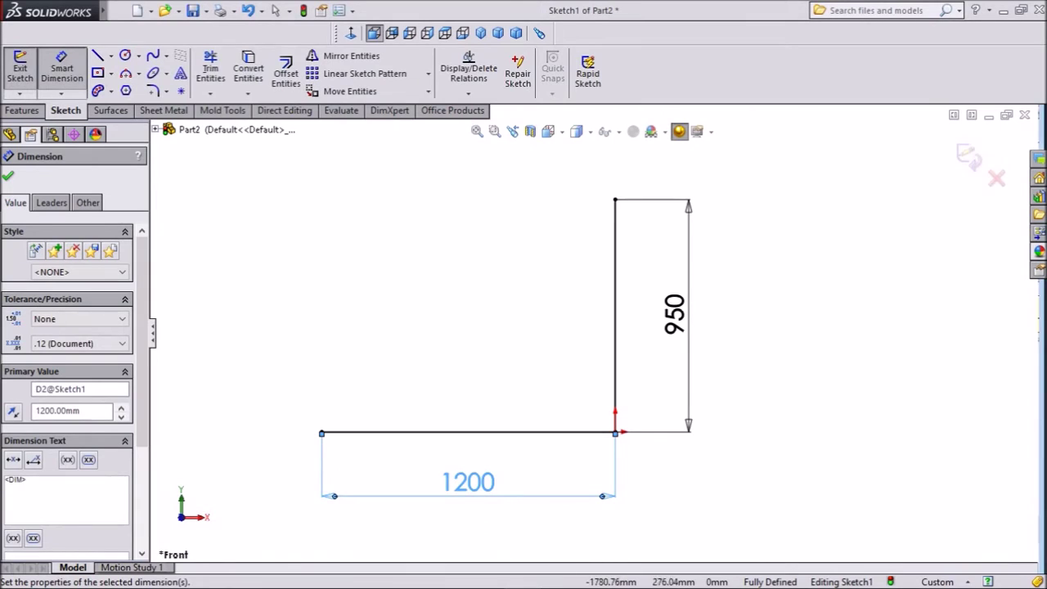
pyautogui.click(8, 175)
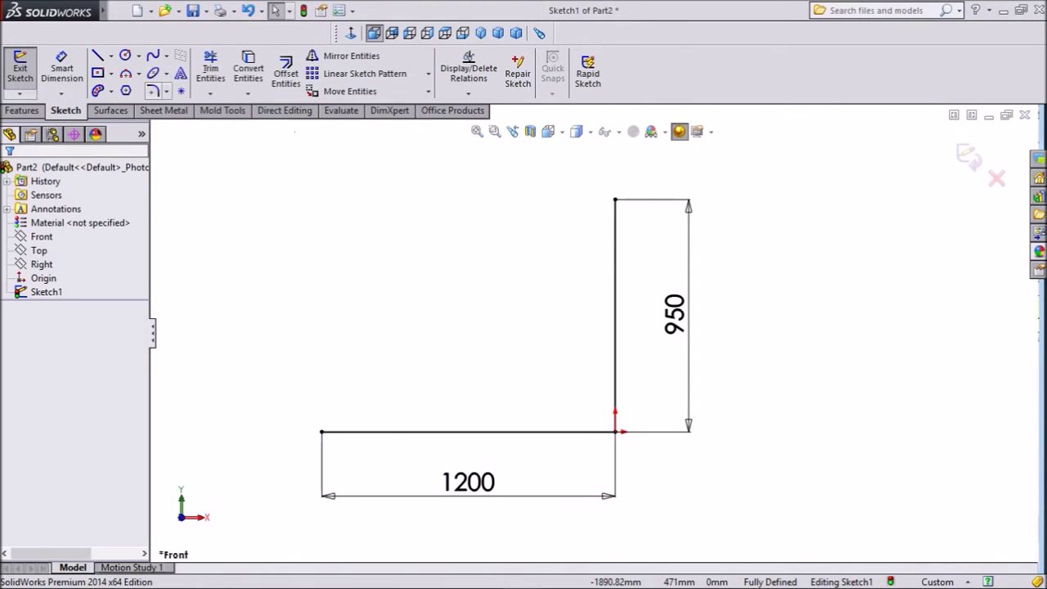
# Round the corner between the two sketch lines at the origin with a 75 mm sketch fillet
pyautogui.click(152, 91)
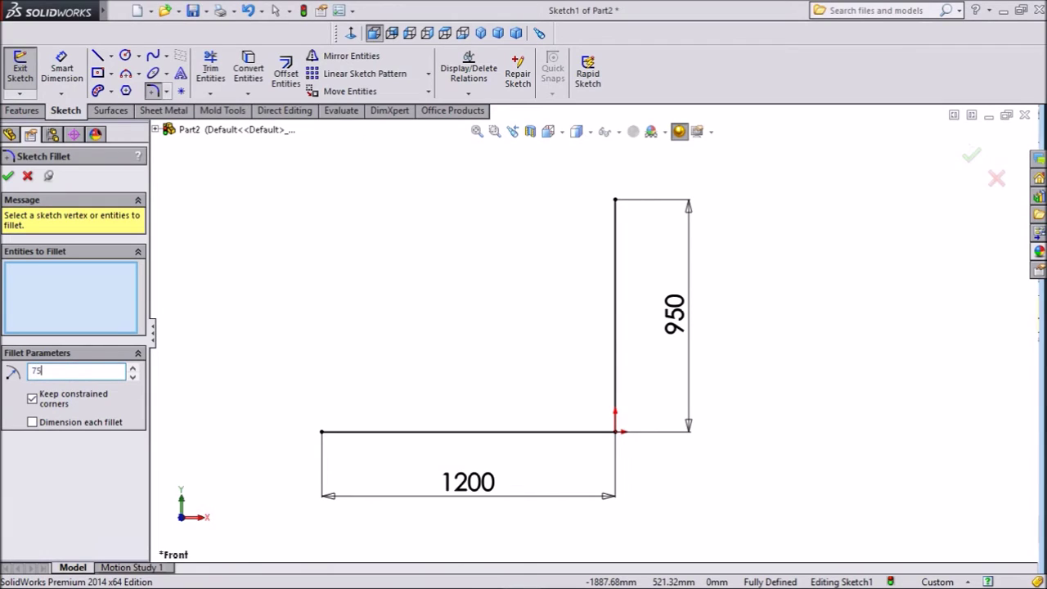
pyautogui.write('75')
pyautogui.press('Return')
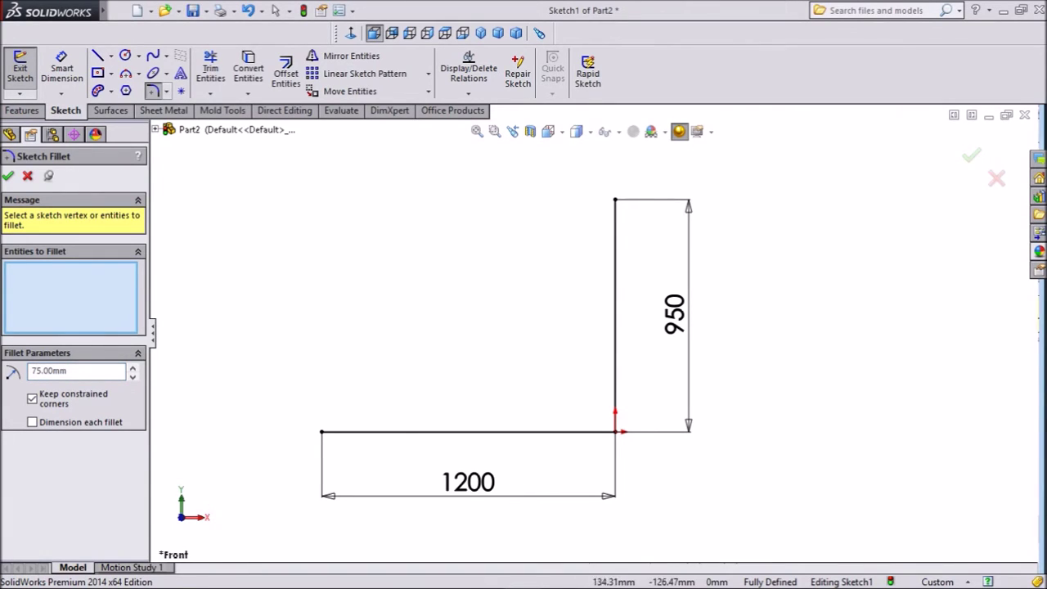
pyautogui.click(615, 431)
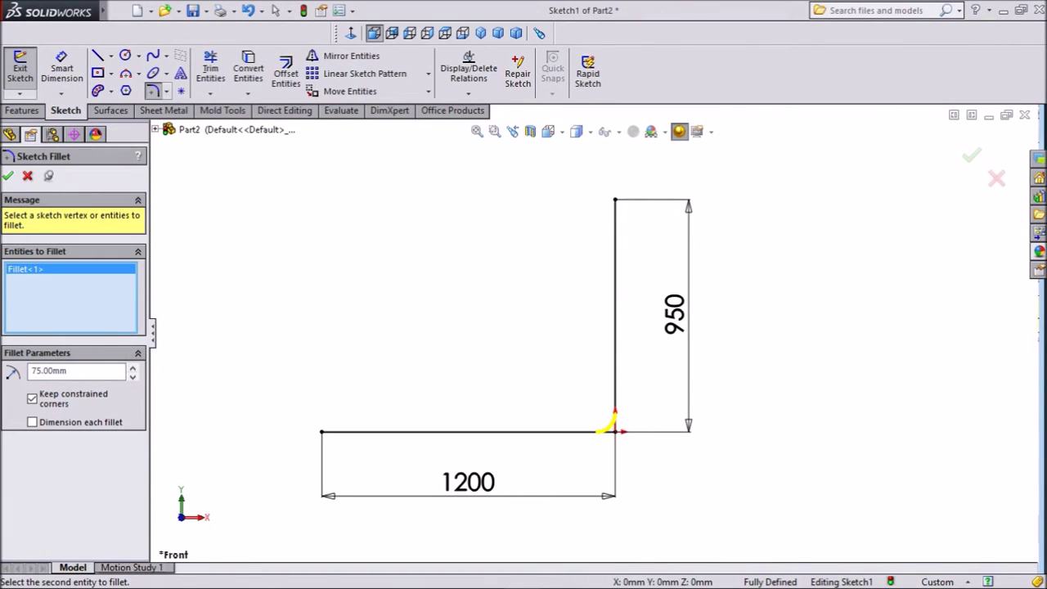
pyautogui.press('Return')
pyautogui.press('Escape')
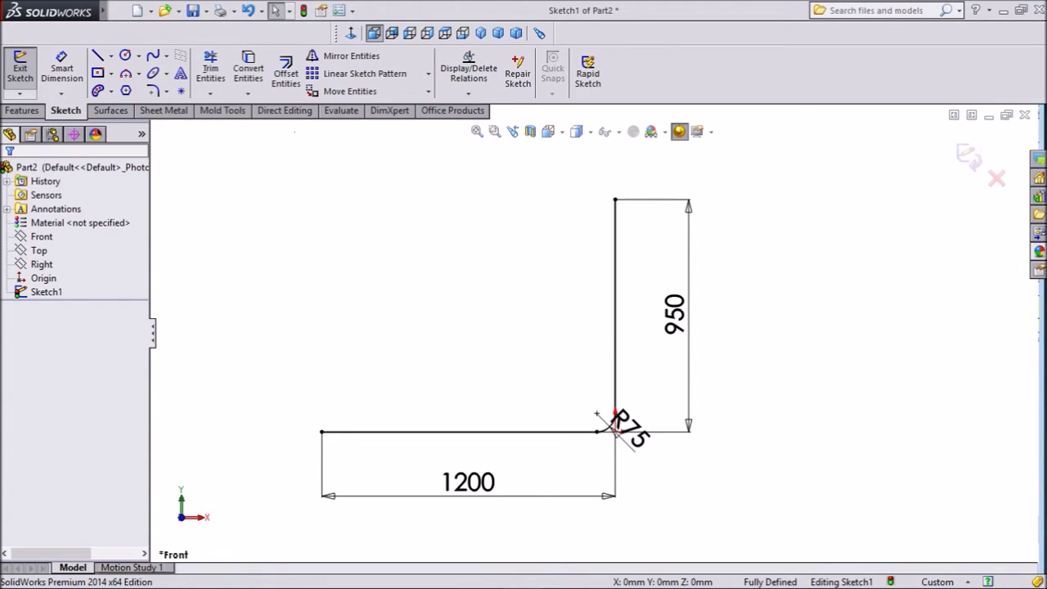
# Start a boss extrusion of the L-shaped sketch using the Mid Plane end condition with a depth of 140 mm
pyautogui.click(22, 111)
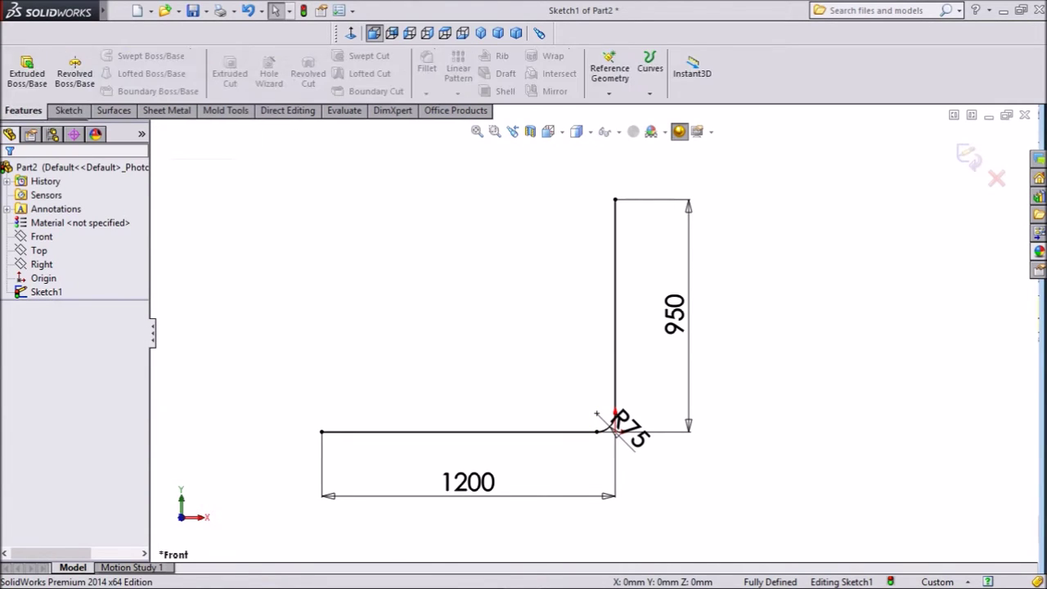
pyautogui.click(27, 72)
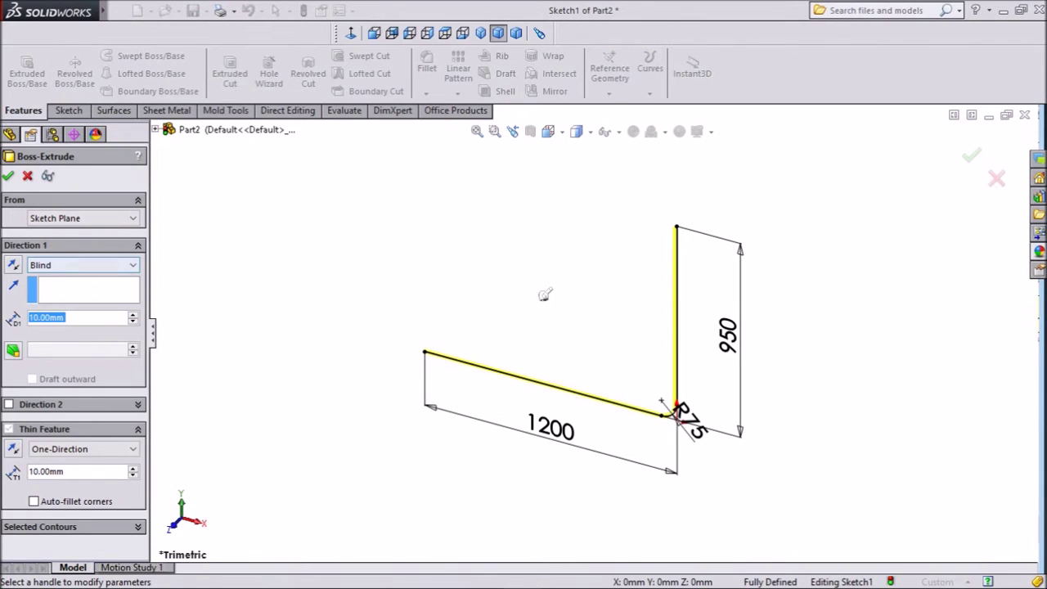
pyautogui.click(90, 265)
pyautogui.click(65, 329)
pyautogui.press('Down')
pyautogui.press('Down')
pyautogui.press('Down')
pyautogui.press('Down')
pyautogui.press('Down')
pyautogui.press('Tab')
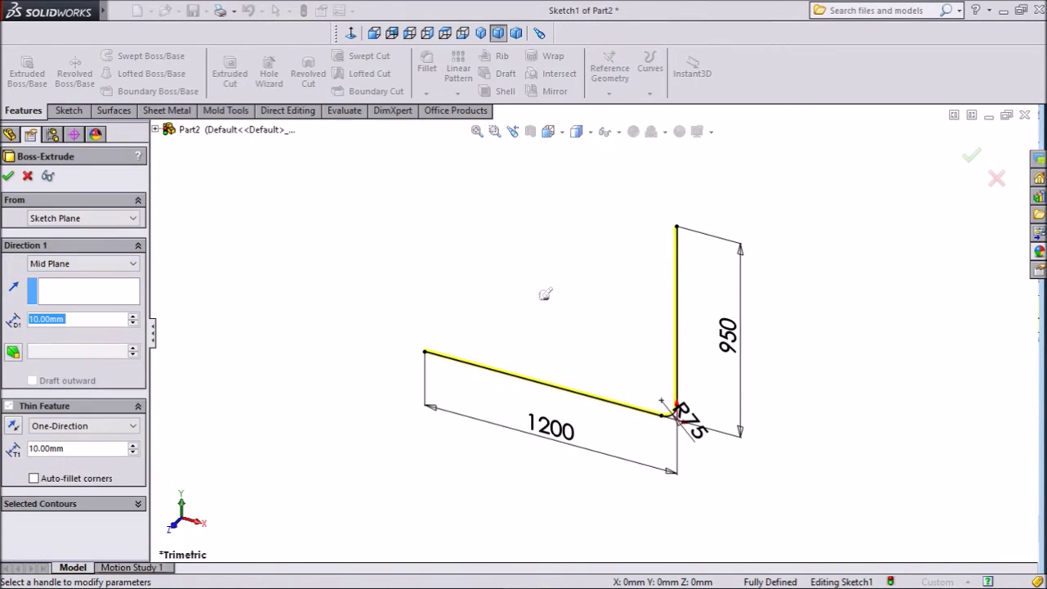
pyautogui.write('140')
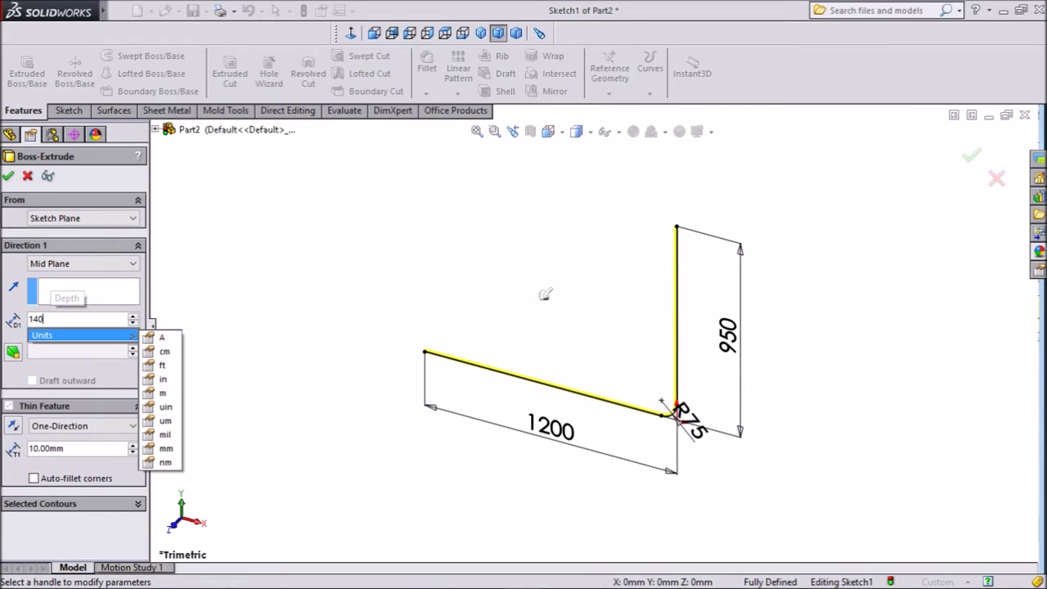
pyautogui.press('Return')
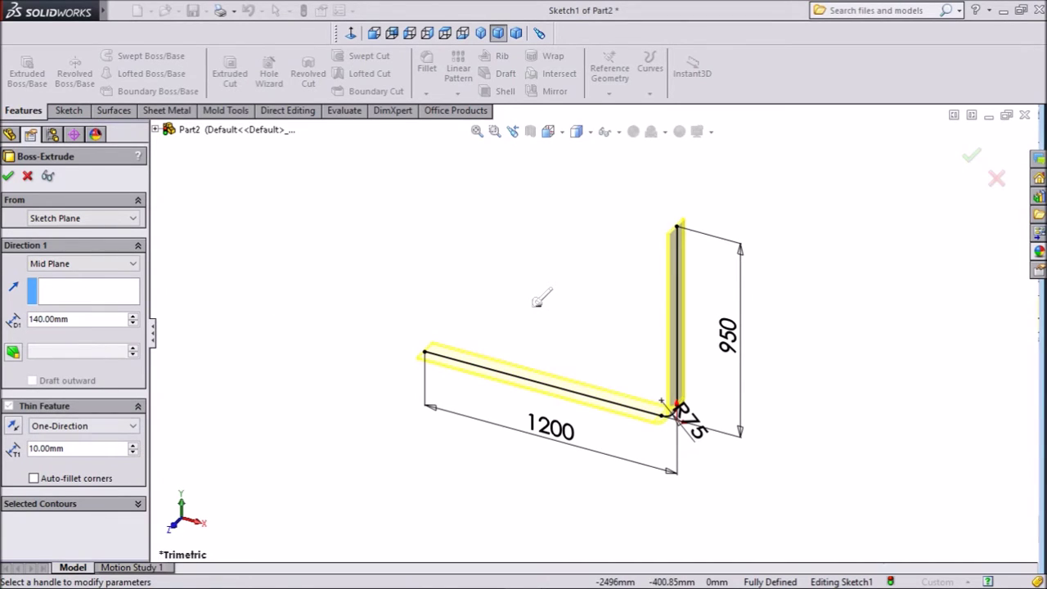
# Set the one-direction thin feature thickness to 61 mm and complete the extrusion
pyautogui.press('Tab')
pyautogui.write('61')
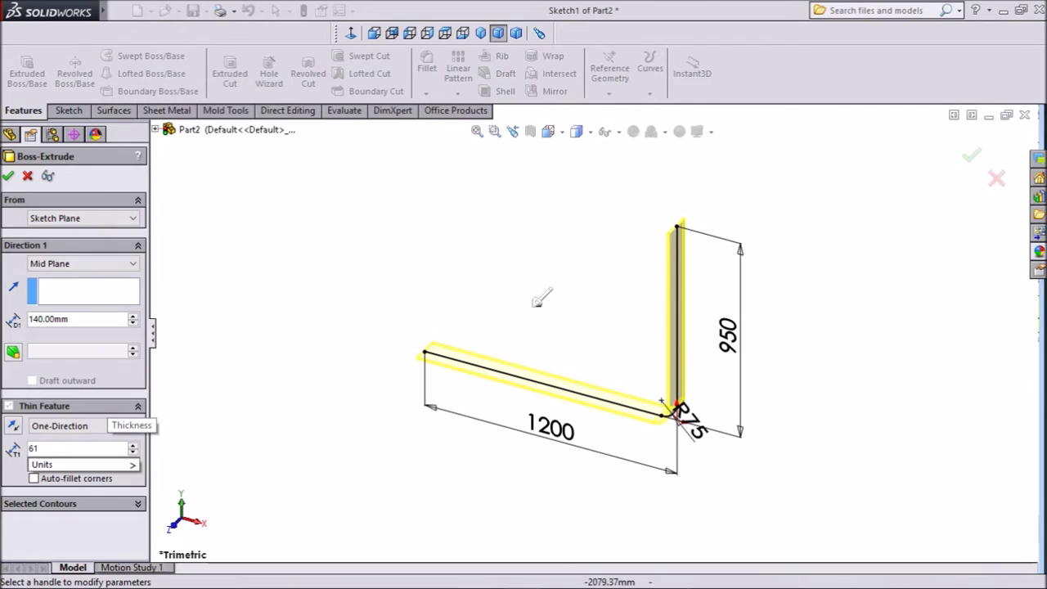
pyautogui.press('Return')
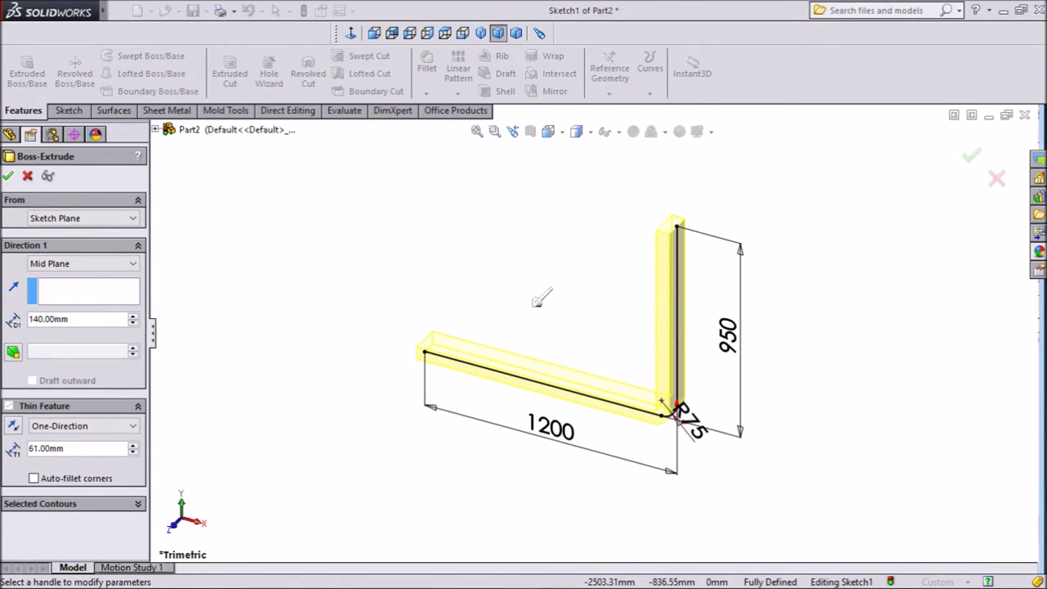
pyautogui.press('Return')
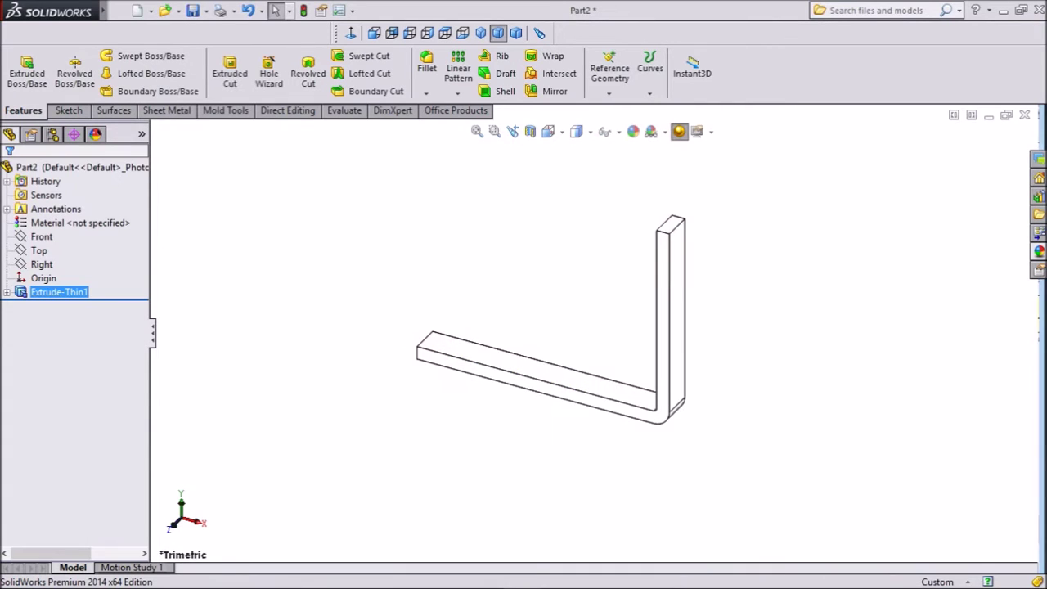
# Try to apply the stainless steel treadplate appearance to the L-shaped extrusion
pyautogui.moveTo(556, 327)
pyautogui.mouseDown(button='middle')
pyautogui.moveTo(601, 372)
pyautogui.moveTo(573, 401)
pyautogui.moveTo(548, 315)
pyautogui.moveTo(564, 315)
pyautogui.moveTo(527, 336)
pyautogui.mouseUp(button='middle')
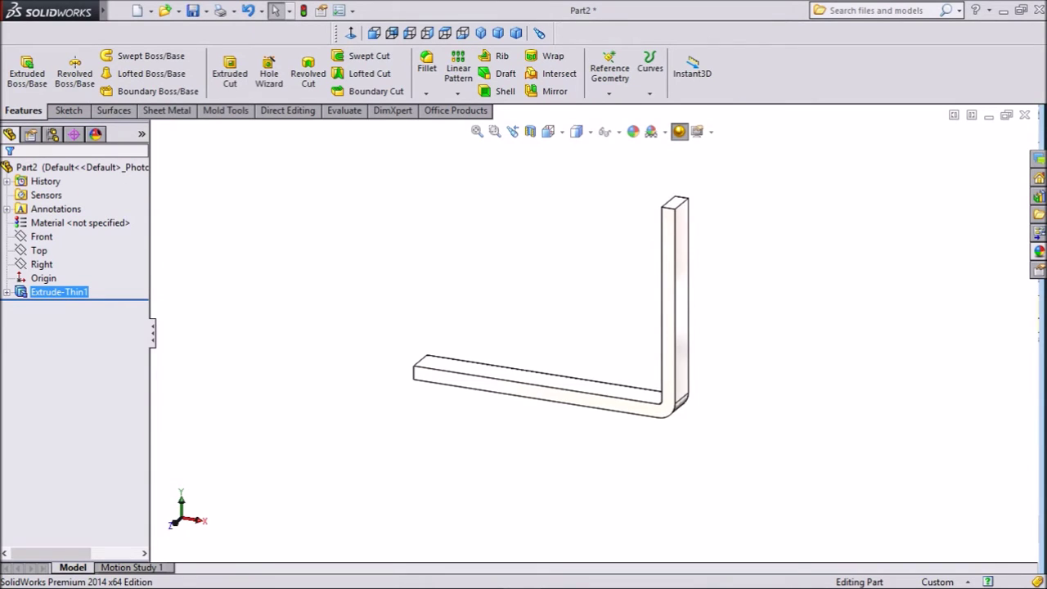
pyautogui.click(1038, 251)
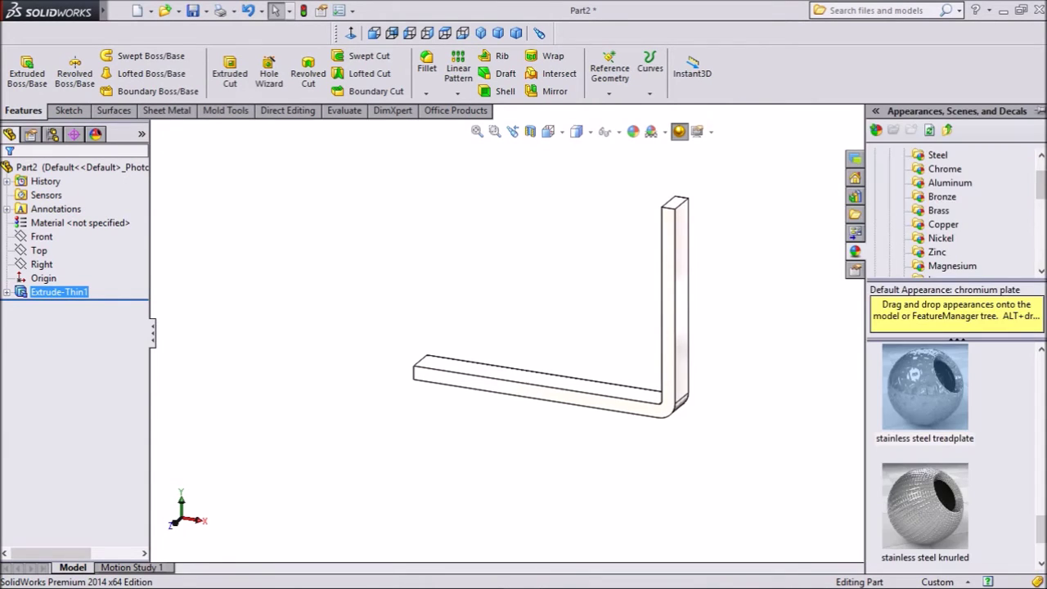
pyautogui.moveTo(924, 386); pyautogui.dragTo(799, 385)
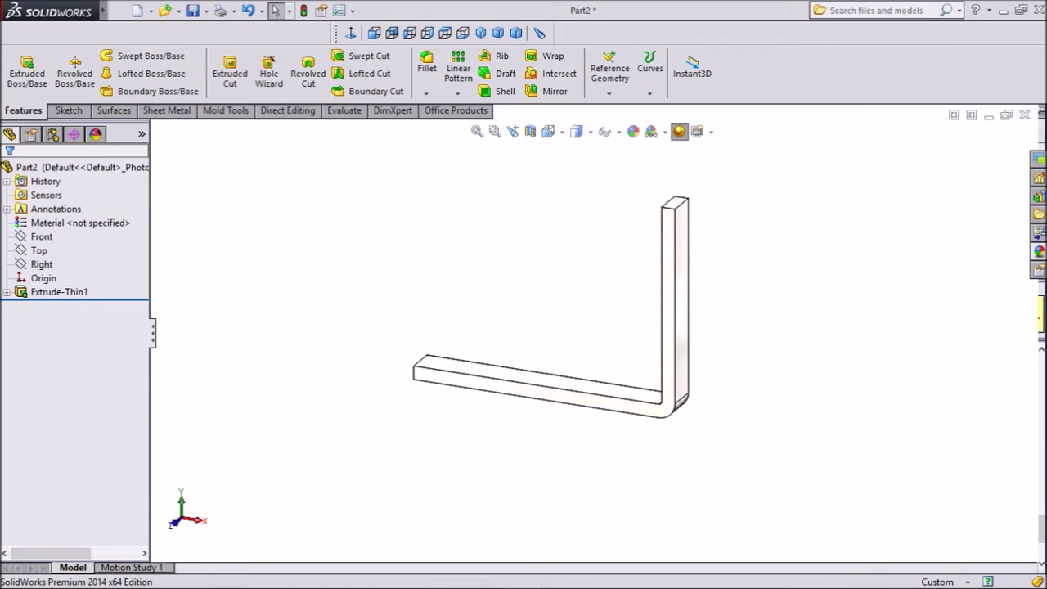
pyautogui.click(679, 411)
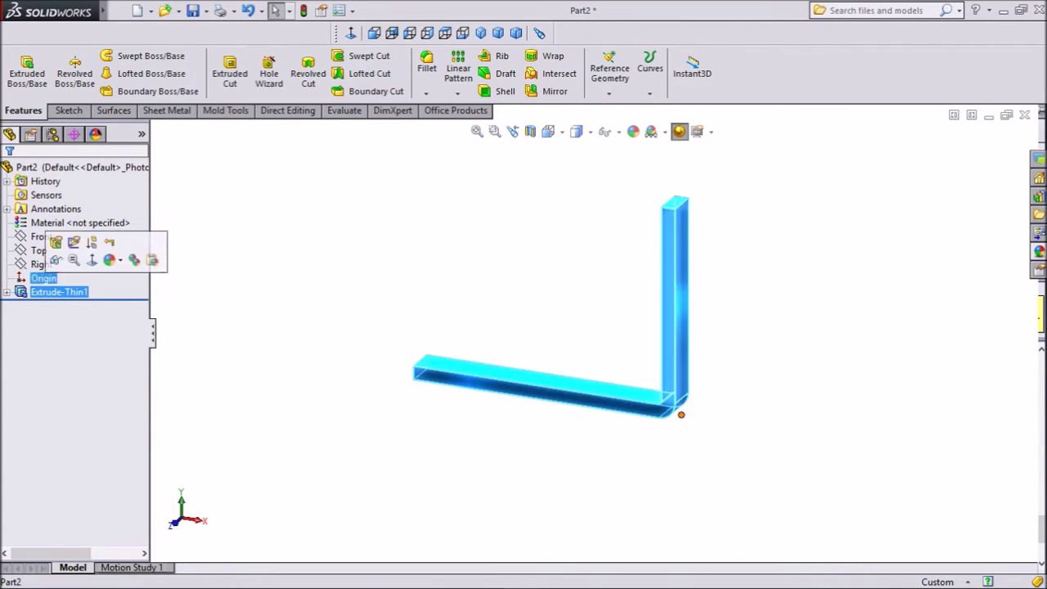
pyautogui.click(1039, 251)
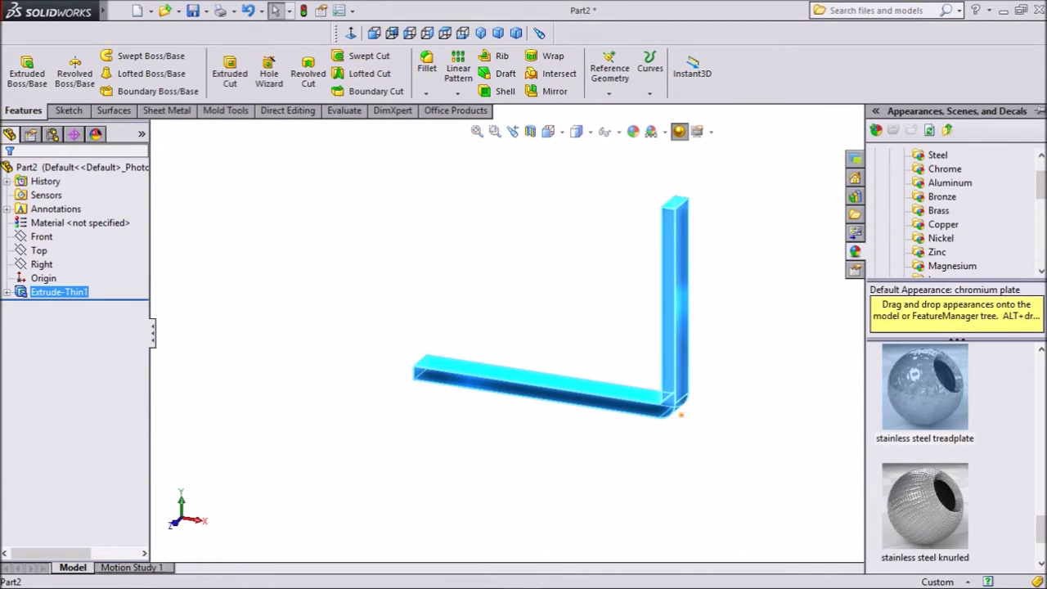
pyautogui.moveTo(924, 386); pyautogui.dragTo(785, 365)
# Open a new sketch on the L-shaped front side face of the part
pyautogui.moveTo(703, 352); pyautogui.dragTo(637, 327, button='middle')
pyautogui.scroll(-2, 708, 319)
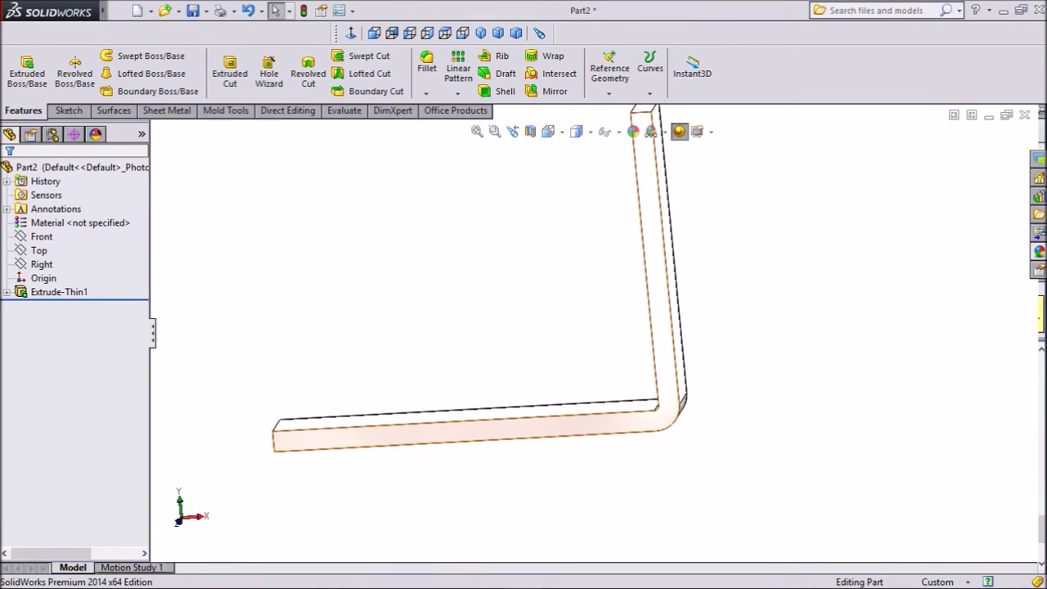
pyautogui.click(524, 427)
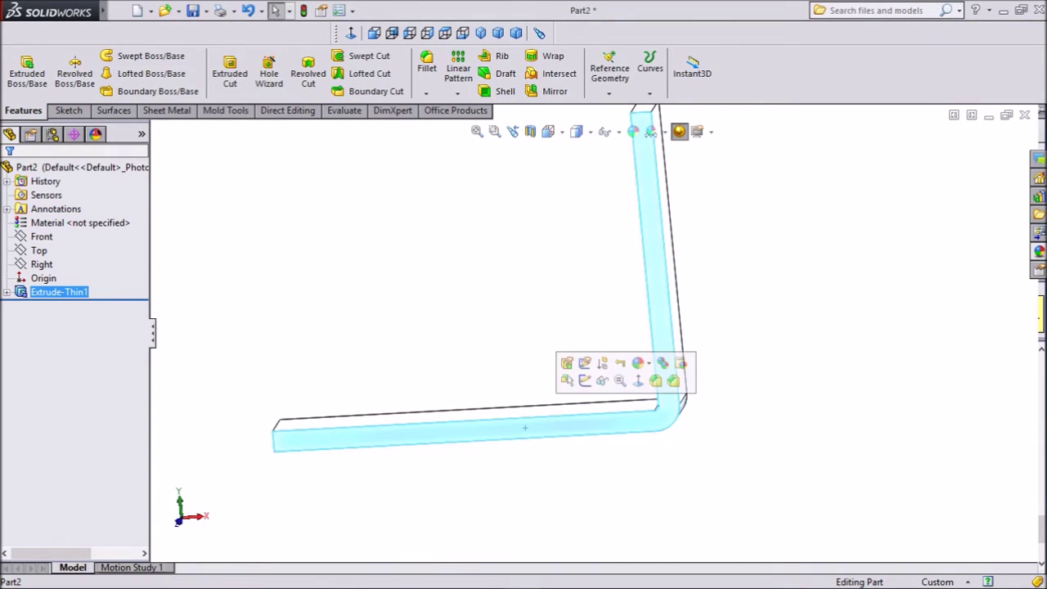
pyautogui.click(585, 381)
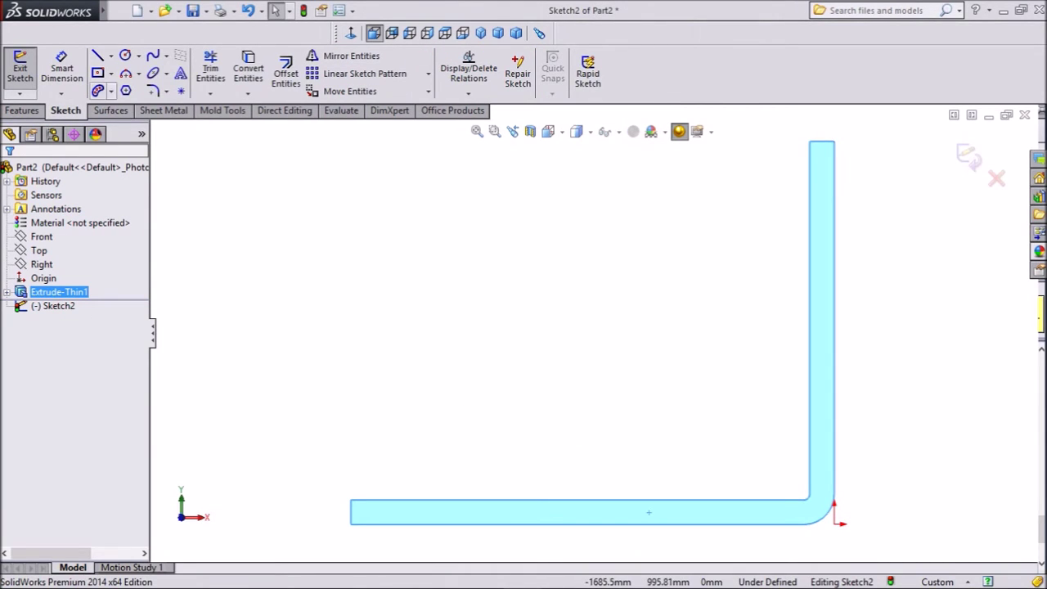
# Sketch a sloping line from the free end's edge, about 15 mm below the top, to the bottom edge about 229 mm along
pyautogui.press('l')
pyautogui.click(98, 55)
pyautogui.scroll(-2, 468, 498)
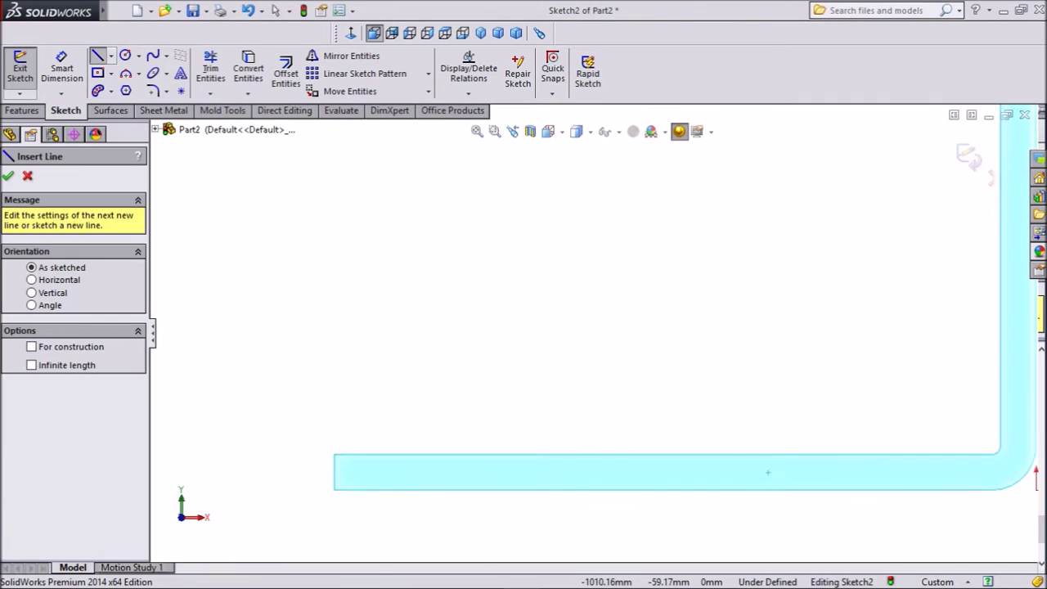
pyautogui.scroll(-3, 254, 478)
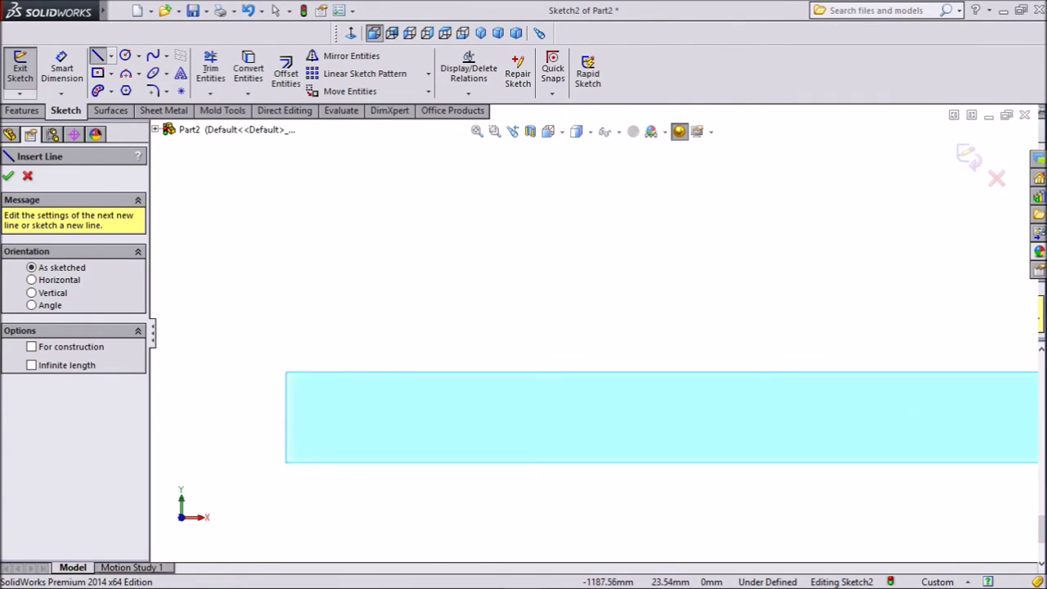
pyautogui.click(286, 395)
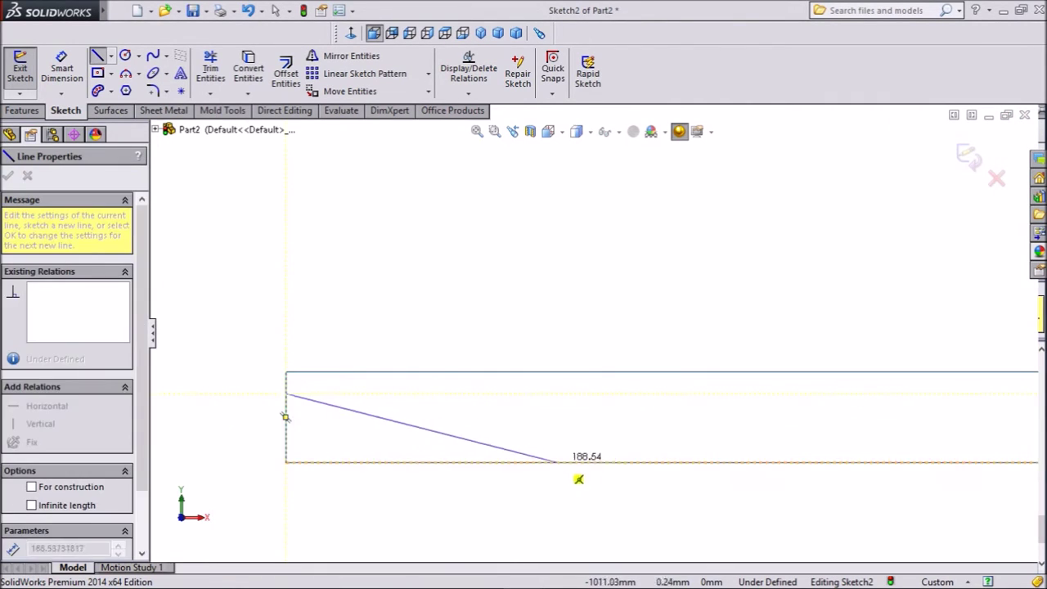
pyautogui.click(627, 460)
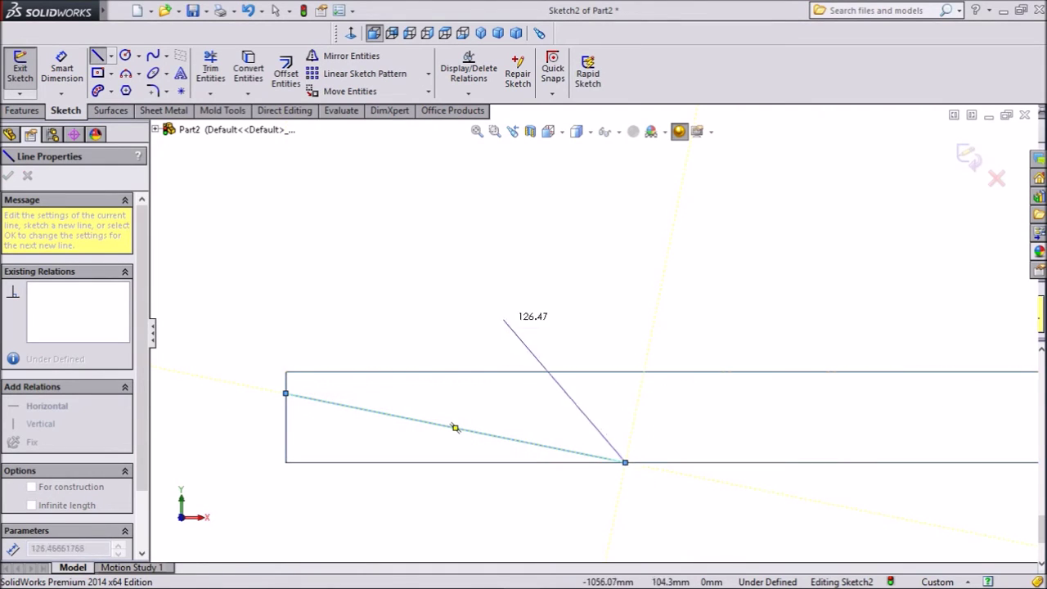
pyautogui.rightClick(491, 260)
pyautogui.click(570, 146)
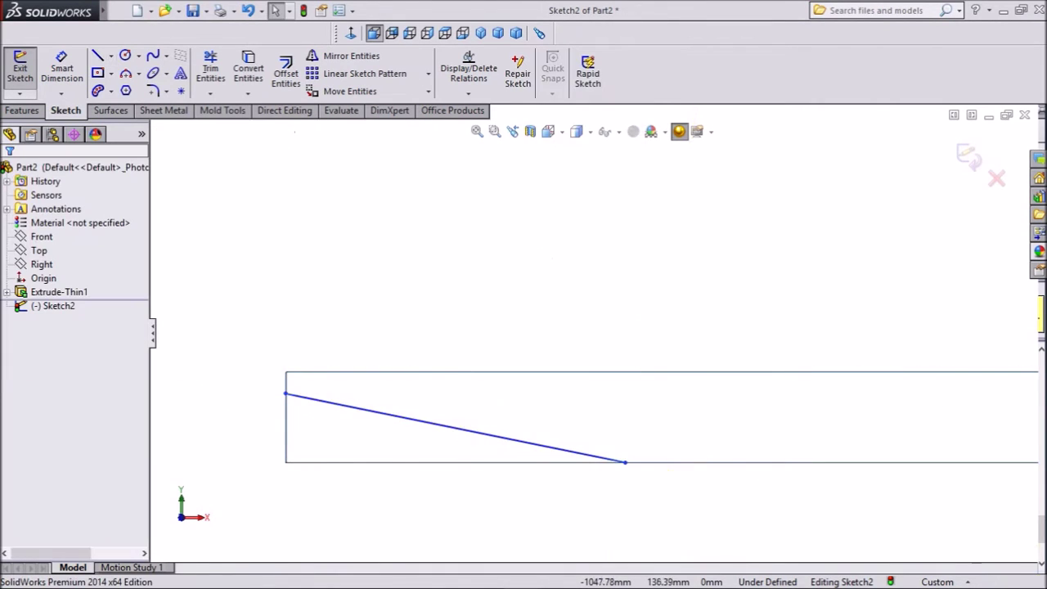
# Dimension the sloping line's upper endpoint 12.5 mm below the horizontal leg's top edge
pyautogui.scroll(5, 697, 312)
pyautogui.scroll(3, 592, 332)
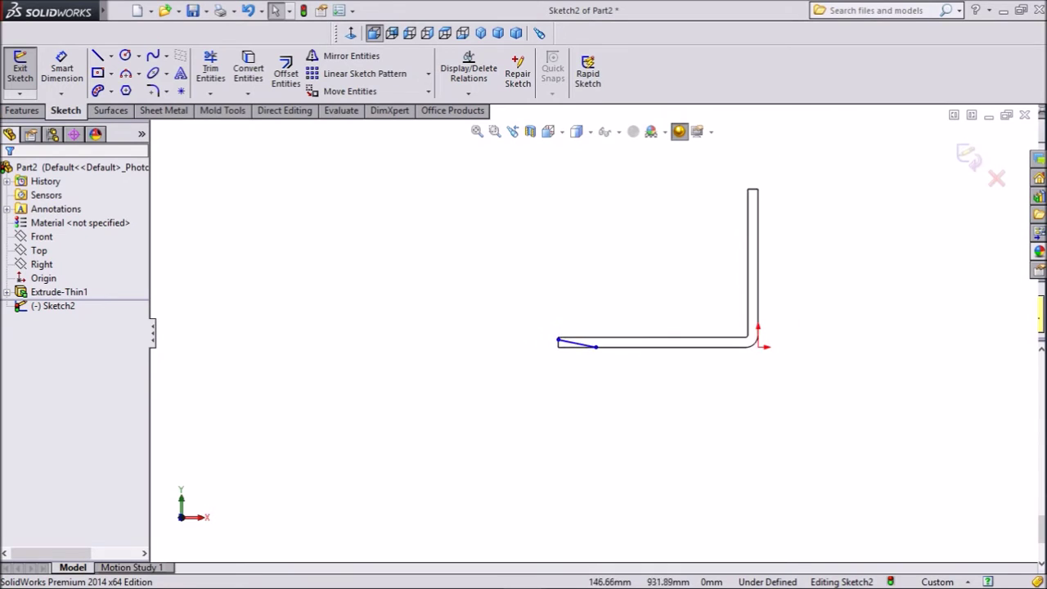
pyautogui.scroll(-2, 835, 145)
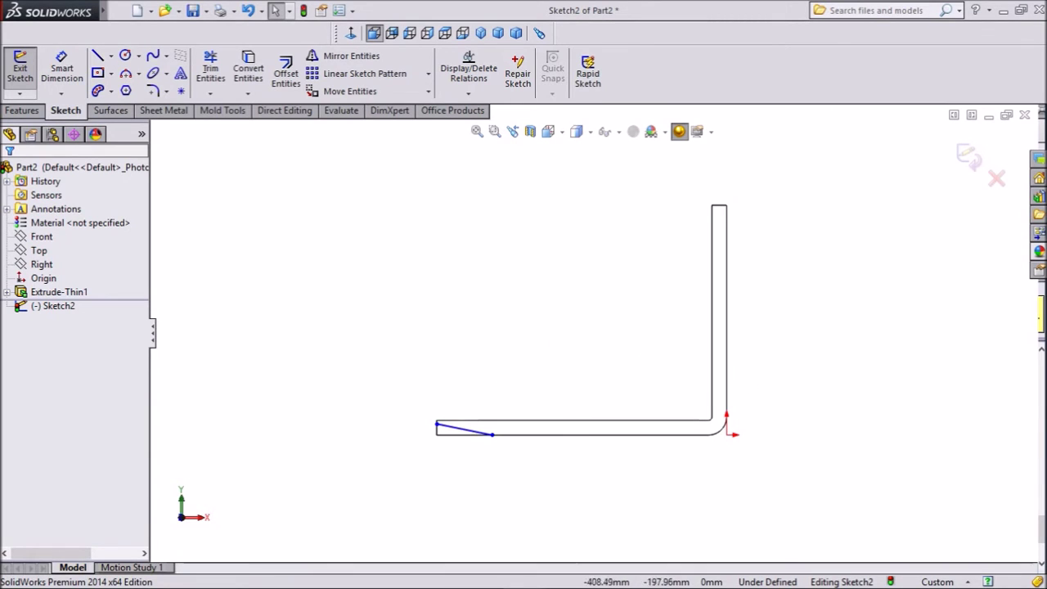
pyautogui.scroll(-3, 573, 458)
pyautogui.scroll(2, 477, 360)
pyautogui.scroll(-4, 321, 372)
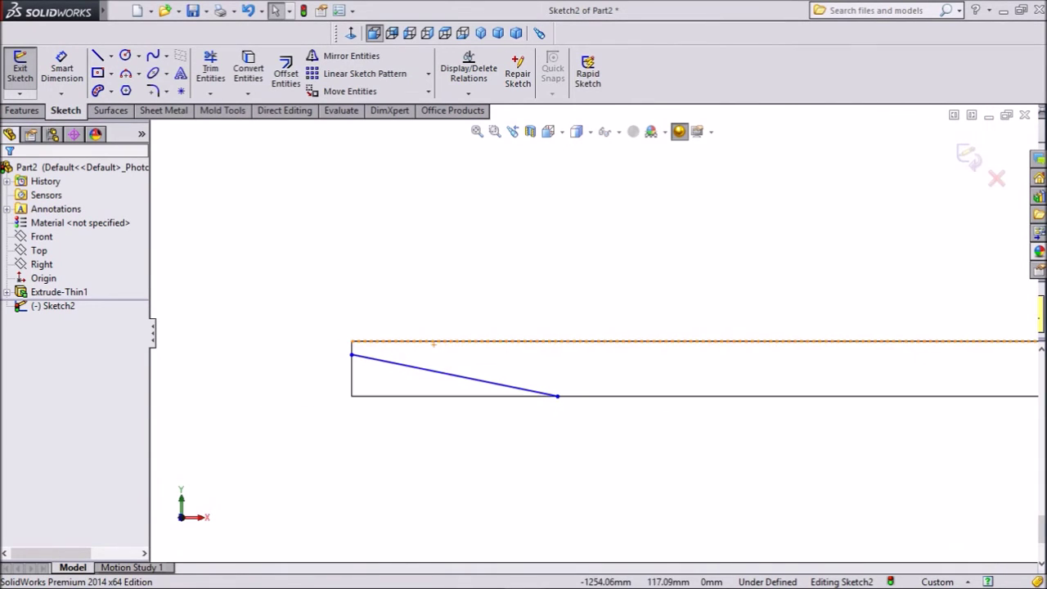
pyautogui.click(62, 70)
pyautogui.scroll(-2, 307, 380)
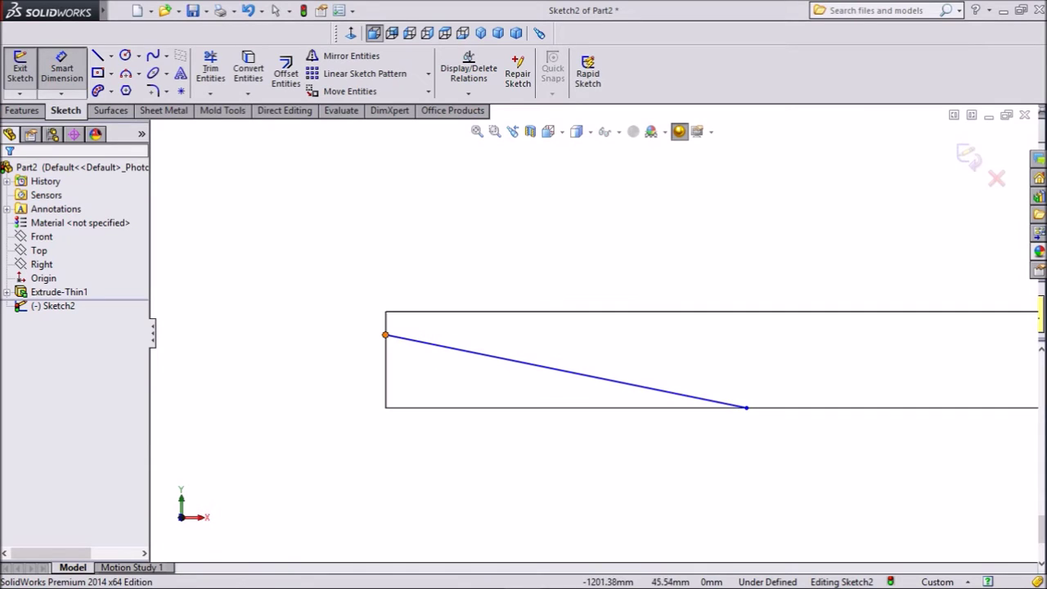
pyautogui.click(385, 335)
pyautogui.click(404, 312)
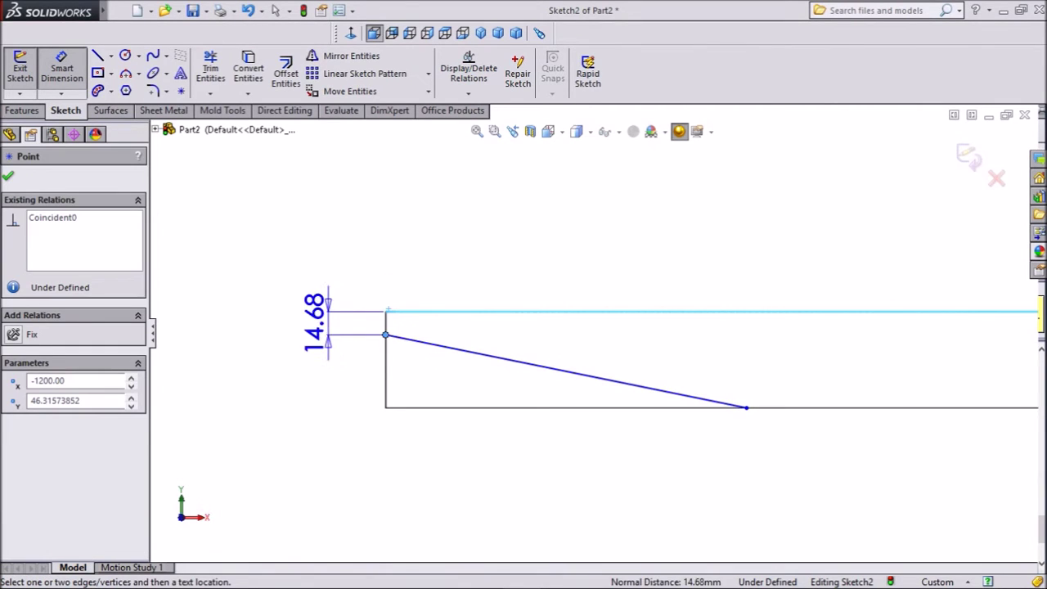
pyautogui.click(315, 322)
pyautogui.write('12.5')
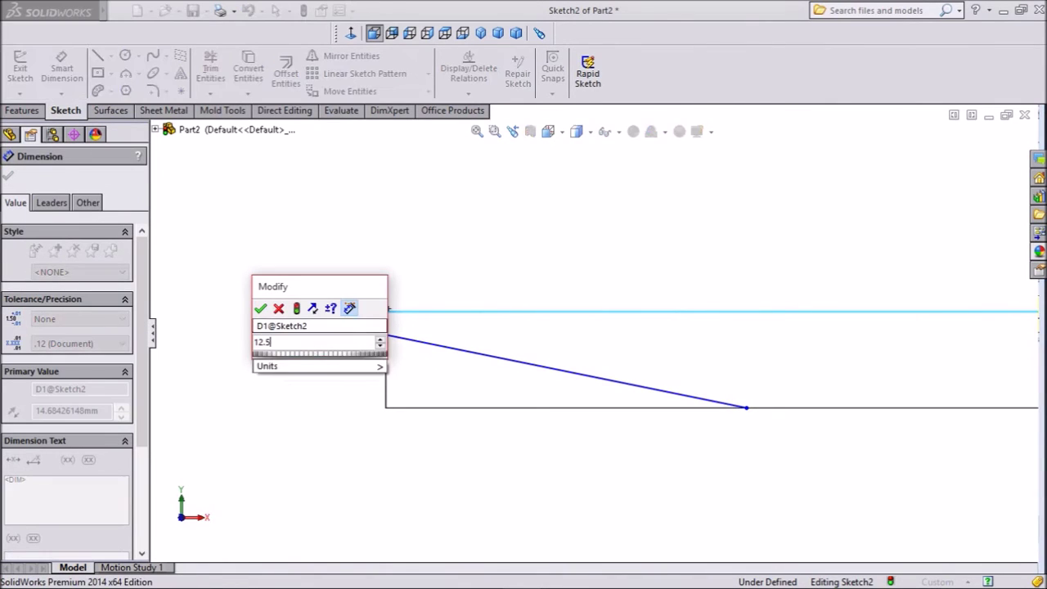
pyautogui.press('Return')
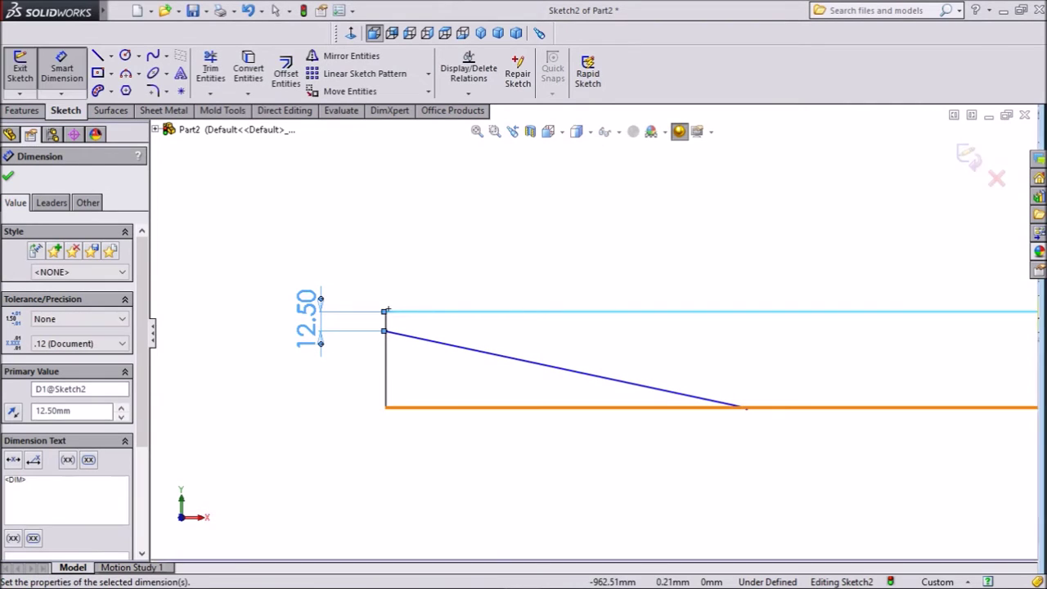
# Dimension the sloping line's lower endpoint 610 mm horizontally from the leg's free end edge
pyautogui.click(745, 407)
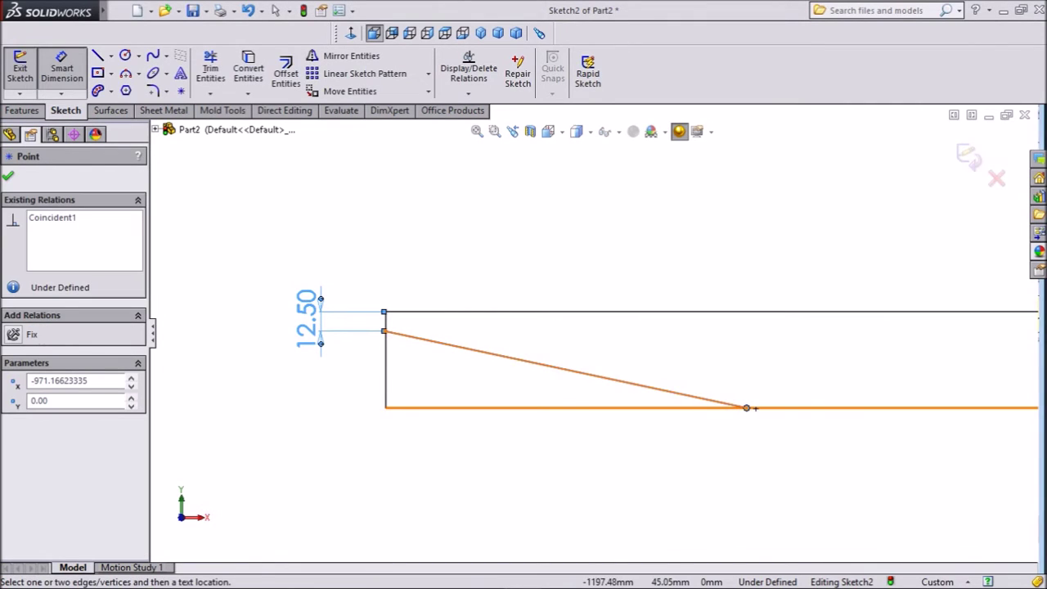
pyautogui.click(385, 363)
pyautogui.click(523, 465)
pyautogui.write('610')
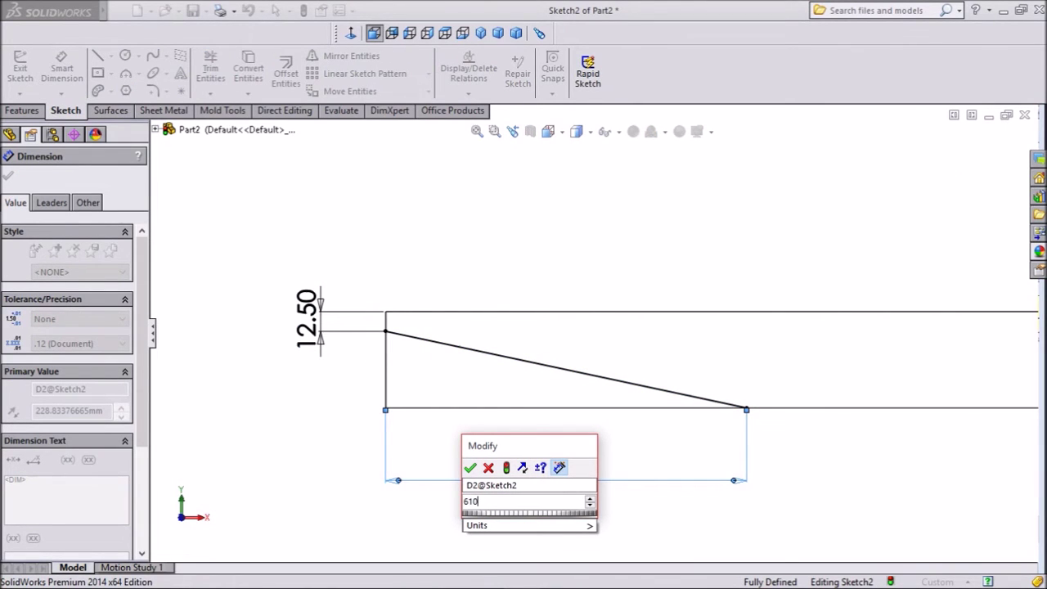
pyautogui.click(470, 468)
pyautogui.scroll(4, 475, 446)
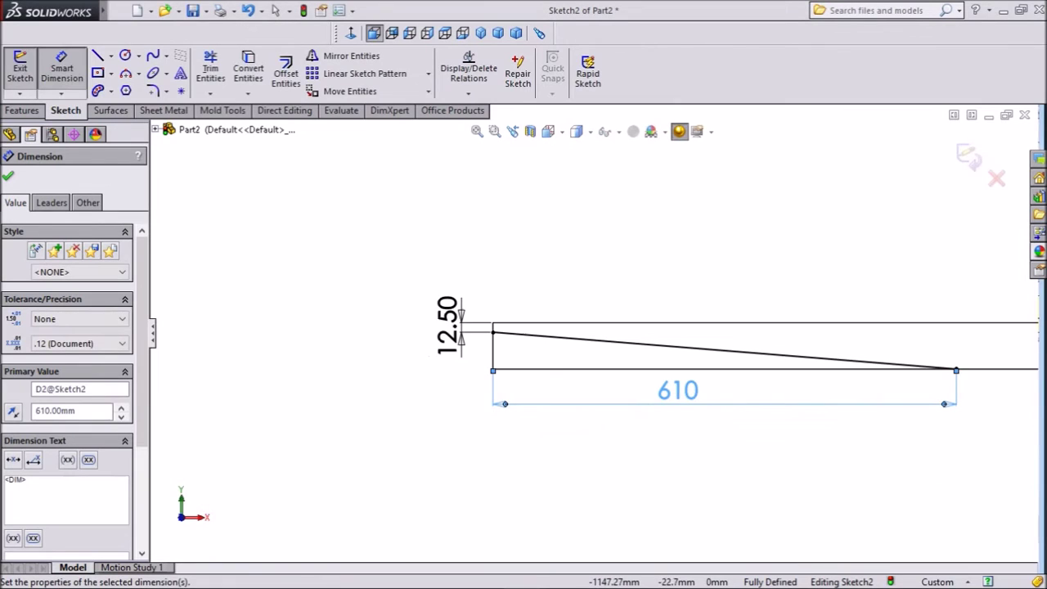
pyautogui.click(8, 175)
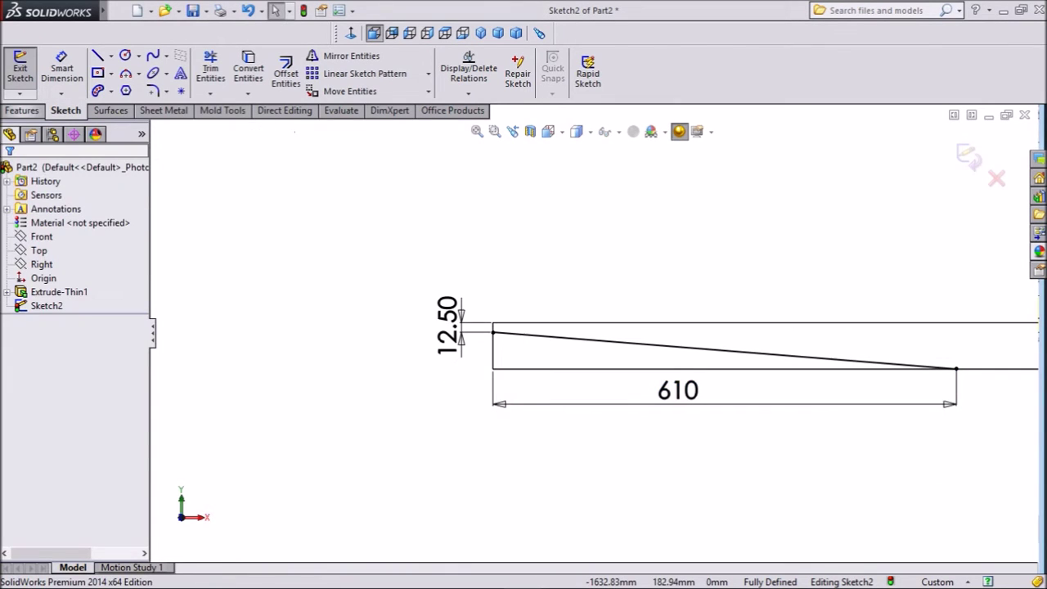
# Extrude-cut along the sloping line, Through All in both directions with the cut side flipped, to taper the leg's underside
pyautogui.click(22, 111)
pyautogui.click(230, 73)
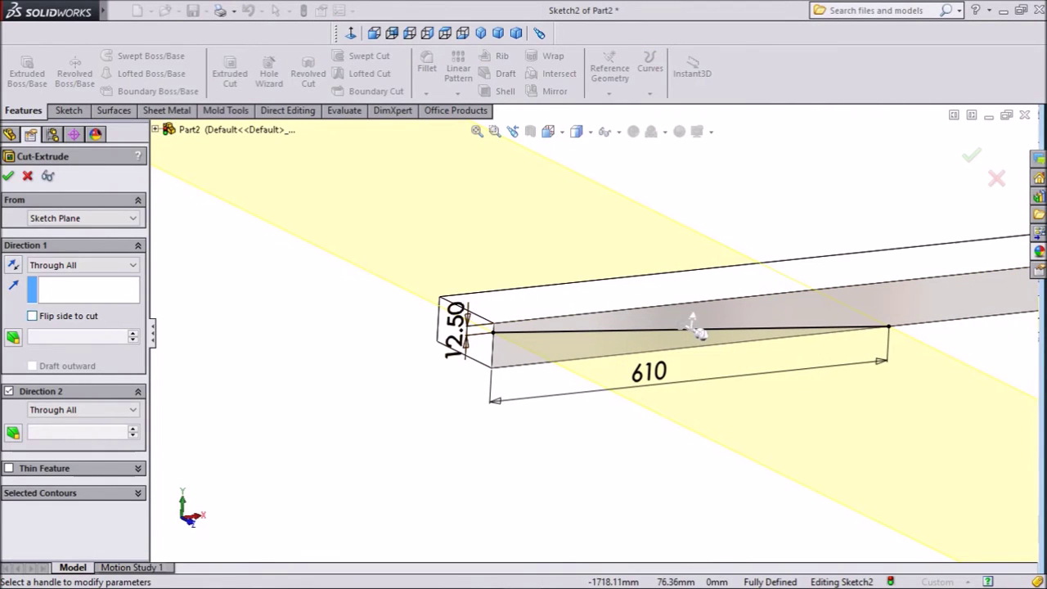
pyautogui.click(32, 315)
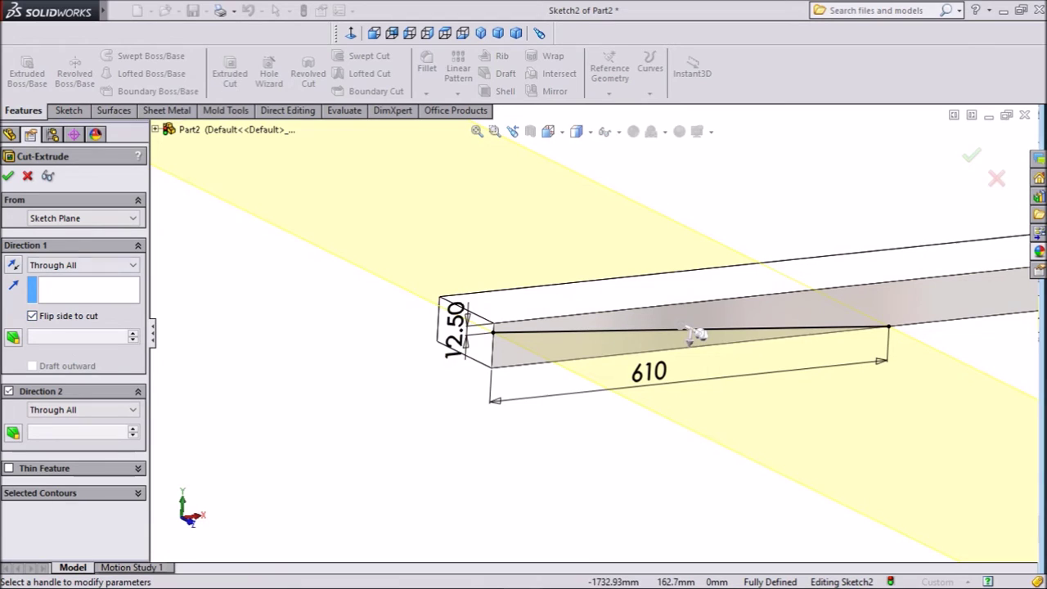
pyautogui.press('Return')
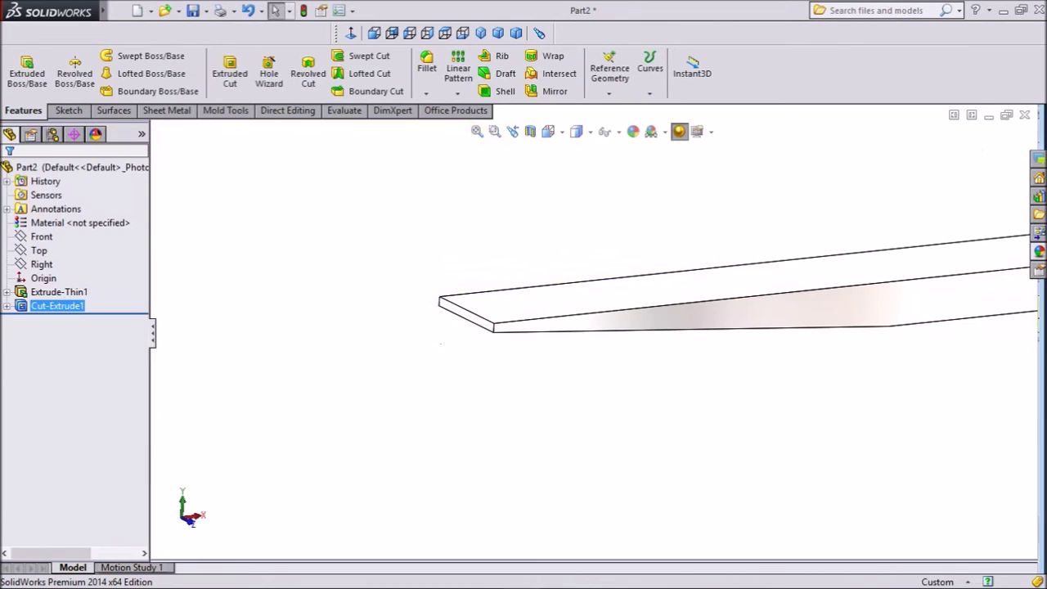
# Apply the burnished steel appearance to both the Extrude-Thin1 and Cut-Extrude1 features
pyautogui.scroll(3, 607, 329)
pyautogui.scroll(-3, 785, 160)
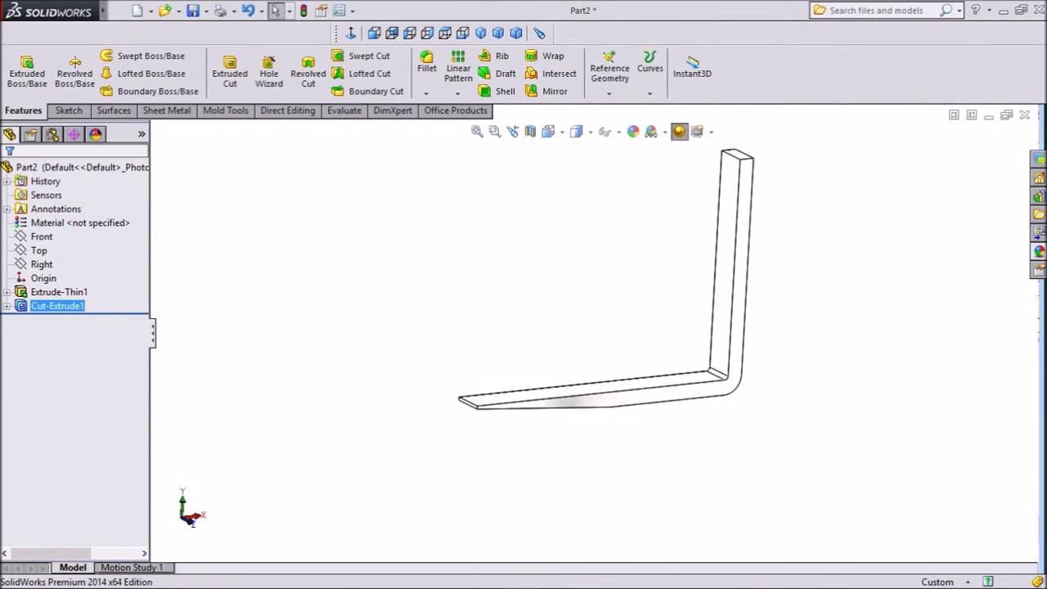
pyautogui.scroll(2, 785, 160)
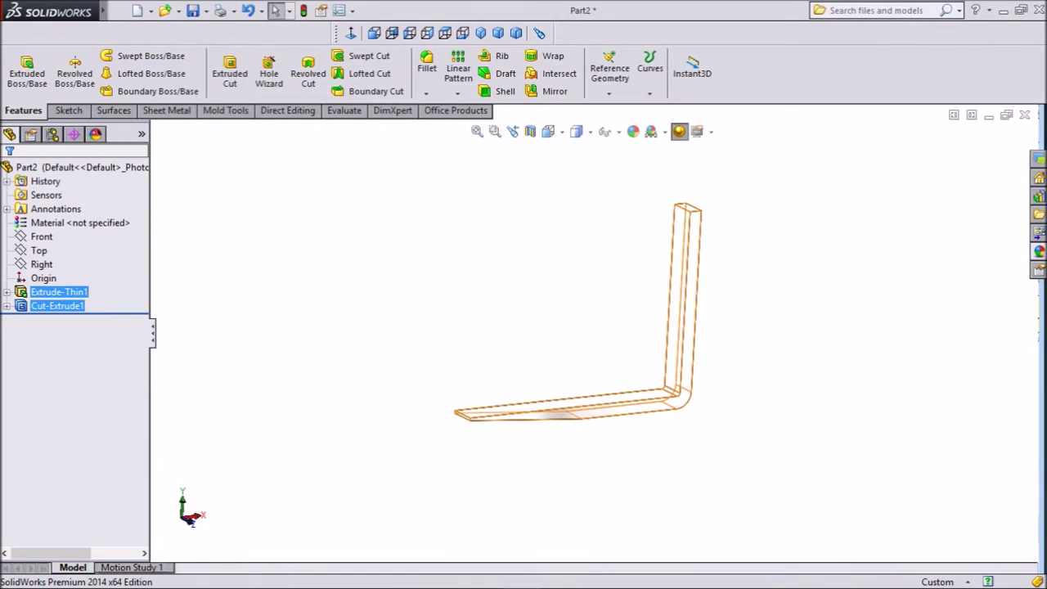
pyautogui.click(50, 292)
pyautogui.keyDown('ctrl'); pyautogui.click(55, 306); pyautogui.keyUp('ctrl')
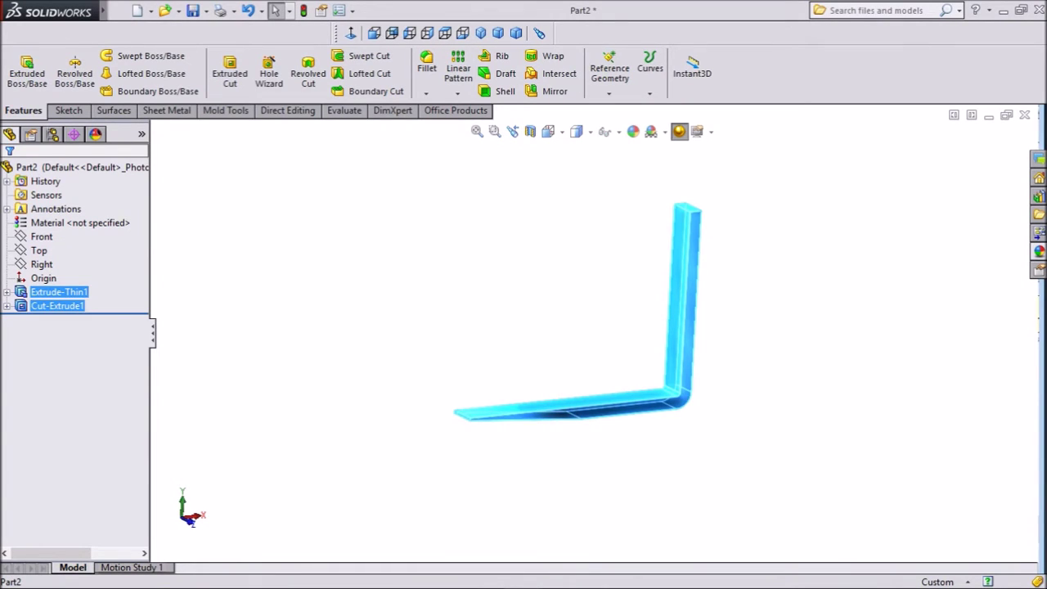
pyautogui.click(1039, 252)
pyautogui.scroll(10, 925, 392)
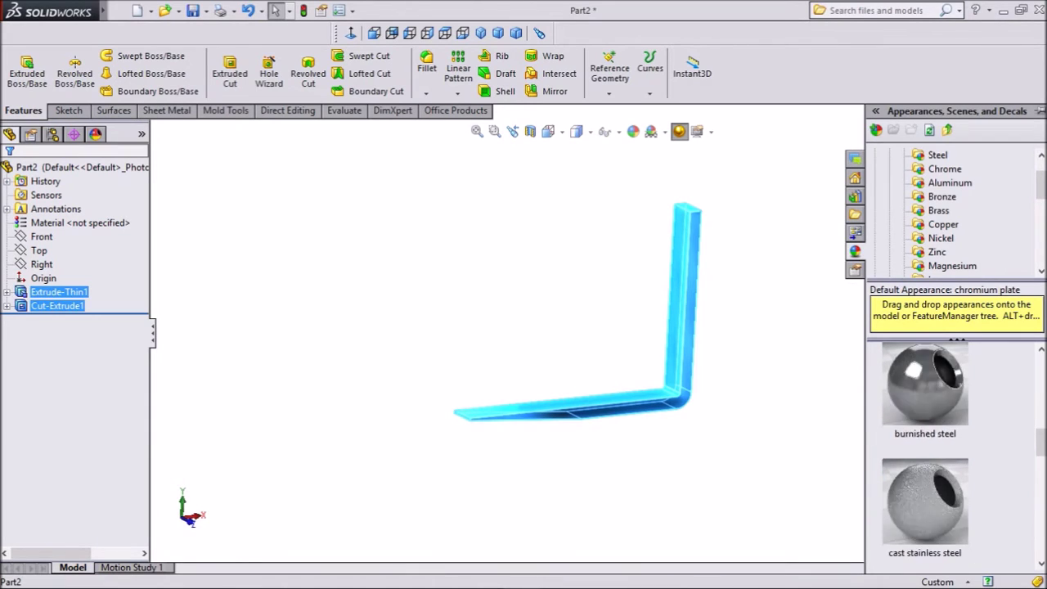
pyautogui.moveTo(925, 387); pyautogui.dragTo(820, 389)
pyautogui.scroll(-2, 752, 306)
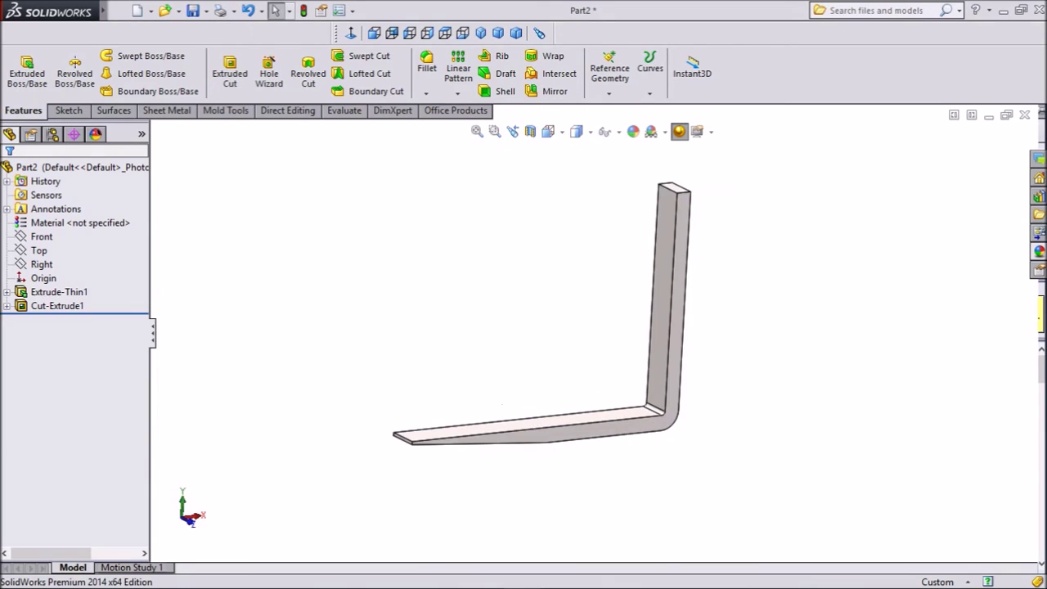
# Lower the document's shaded and draft image quality resolution to a deviation of 0.67408443 mm and accept the options
pyautogui.moveTo(671, 311); pyautogui.dragTo(628, 315, button='middle')
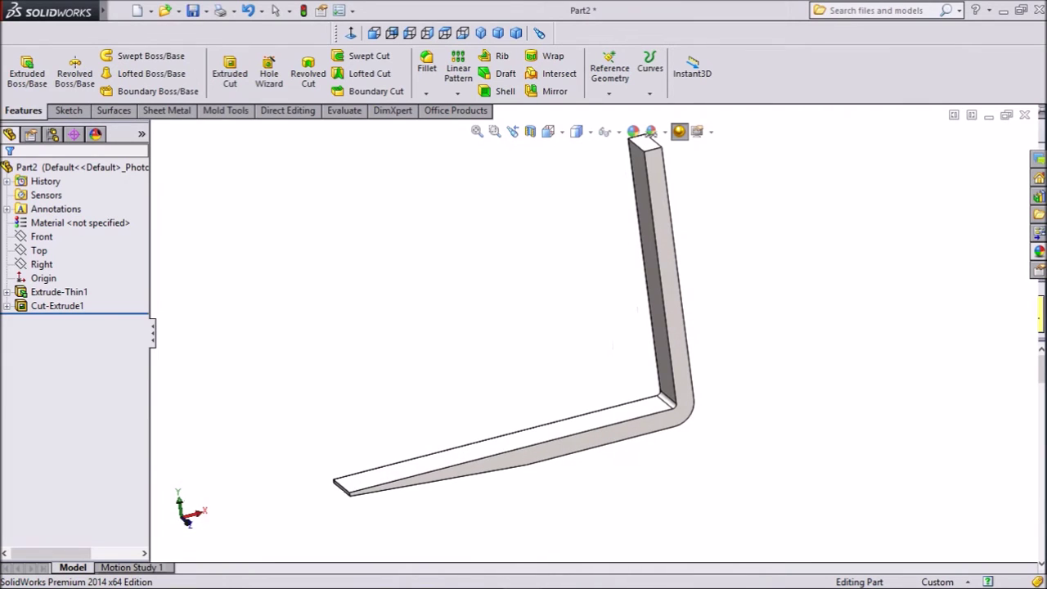
pyautogui.rightClick(346, 17)
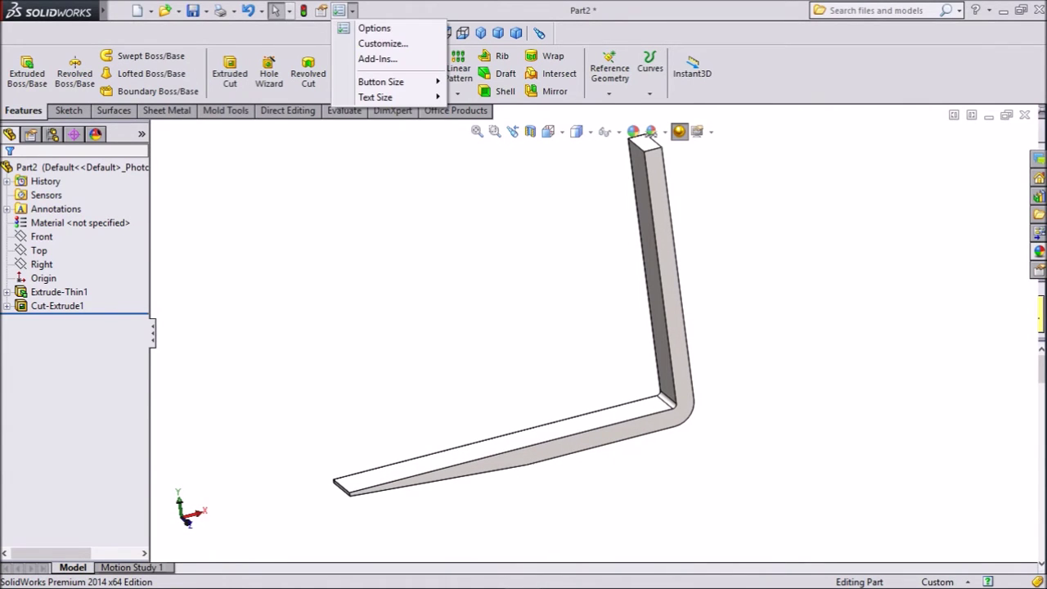
pyautogui.click(364, 28)
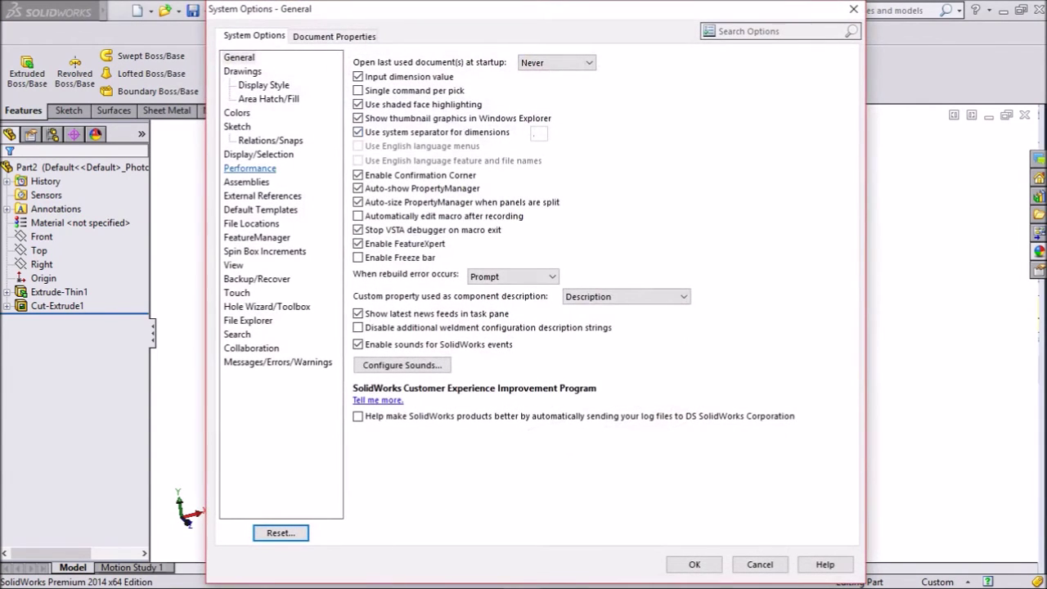
pyautogui.click(250, 168)
pyautogui.click(577, 449)
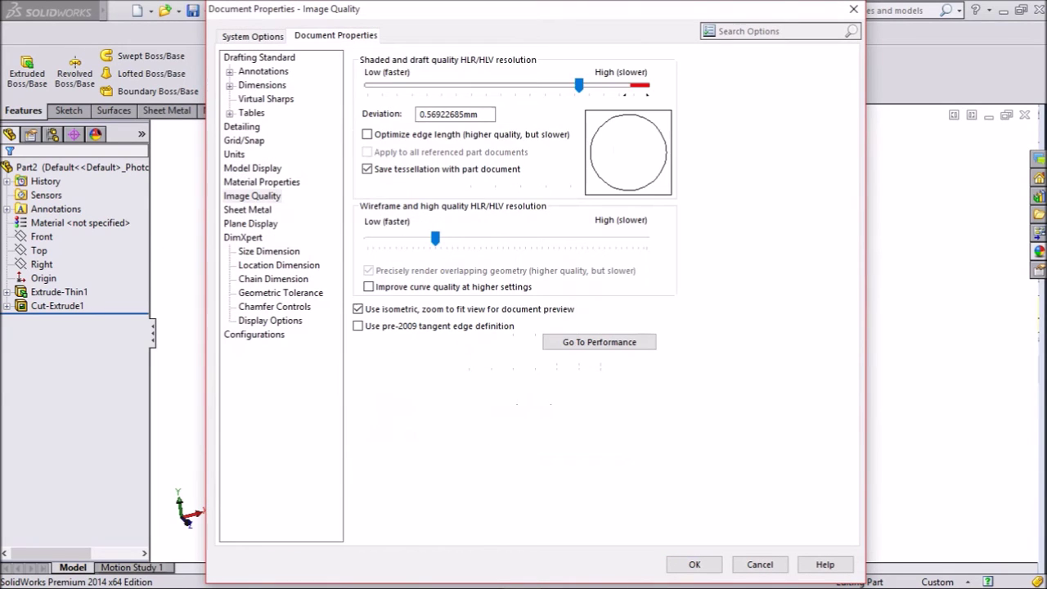
pyautogui.moveTo(578, 85); pyautogui.dragTo(553, 85)
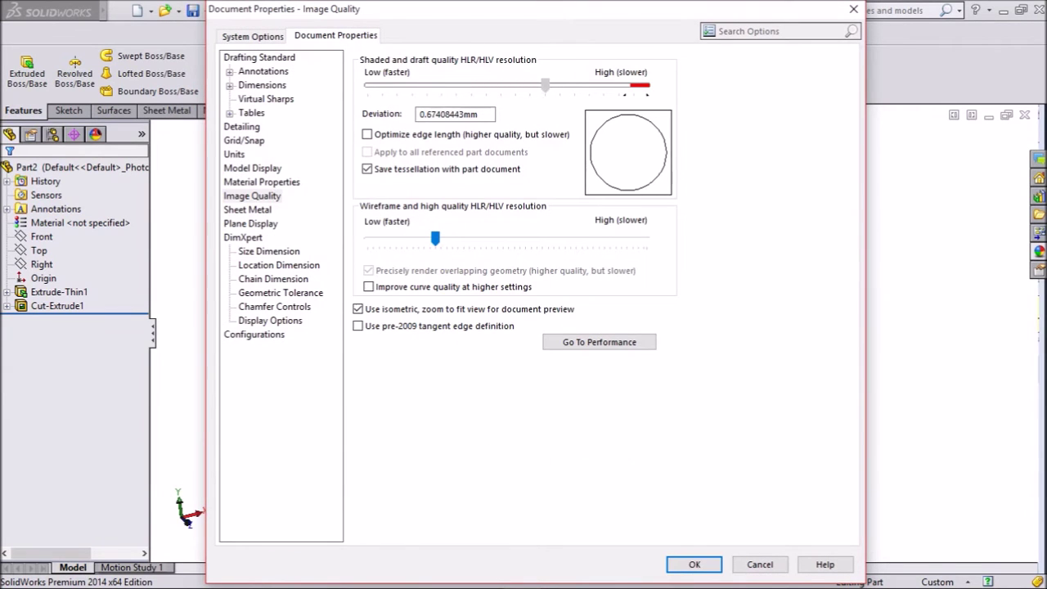
pyautogui.press('Return')
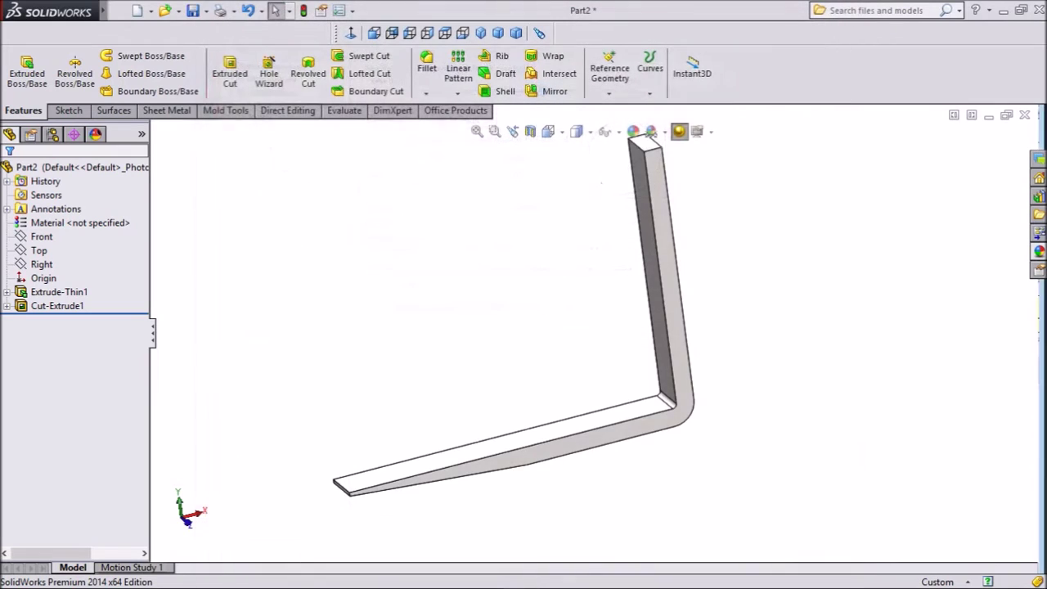
# Open a new sketch on the Front plane and view it face-on
pyautogui.moveTo(523, 336); pyautogui.dragTo(500, 320, button='middle')
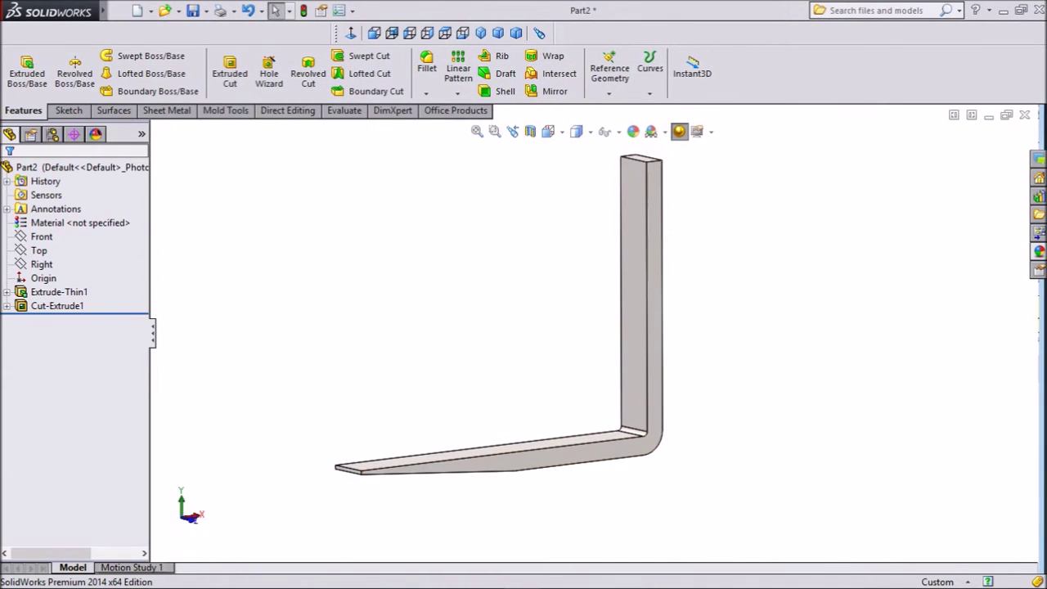
pyautogui.click(41, 236)
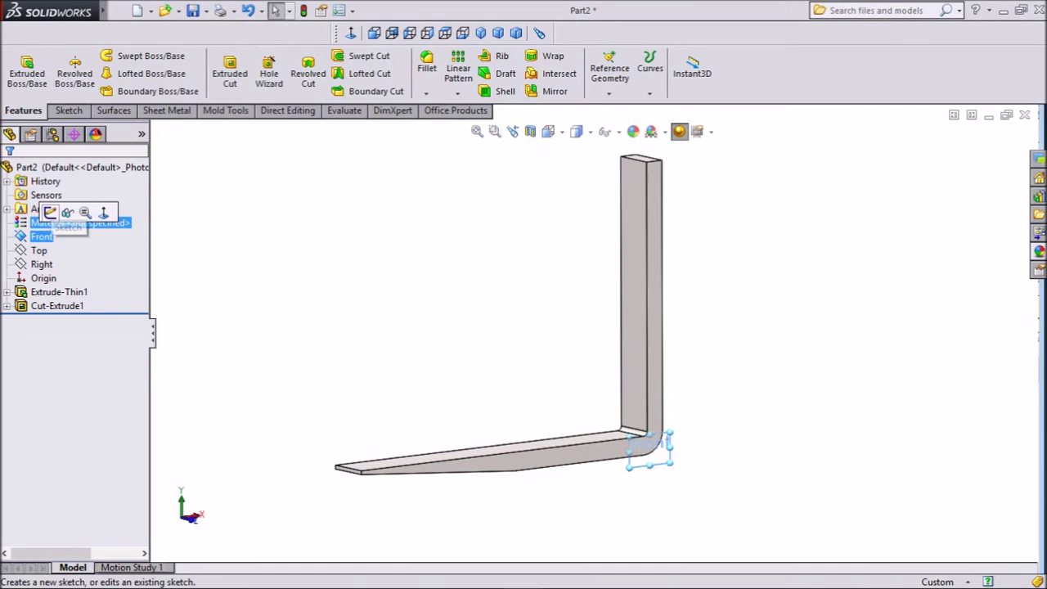
pyautogui.click(51, 208)
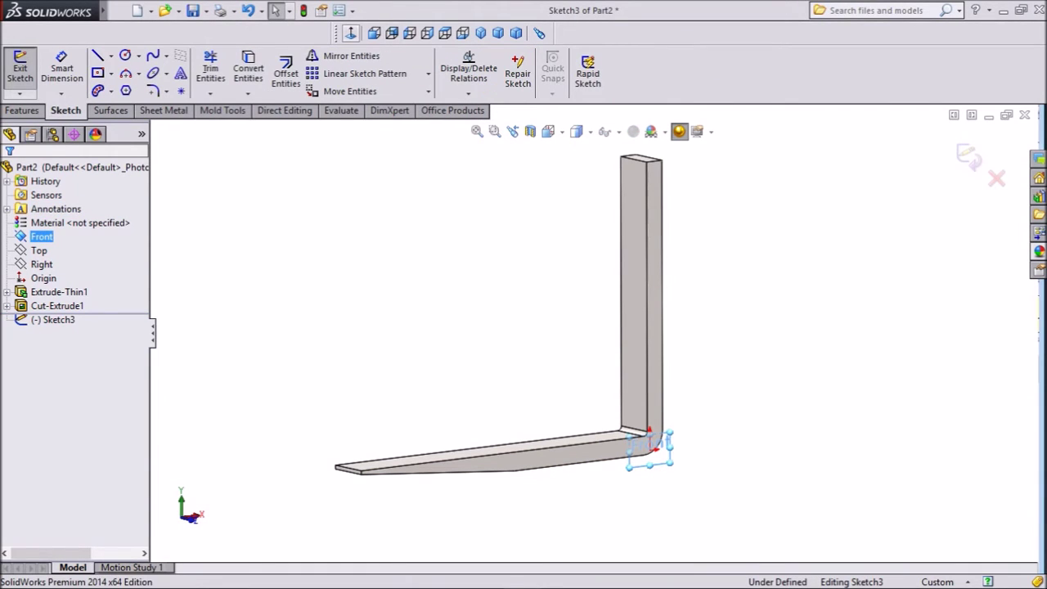
pyautogui.click(351, 33)
# Sketch a vertical centerline about 81 mm long upward from the outer corner of the vertical leg's upper end
pyautogui.scroll(-3, 855, 179)
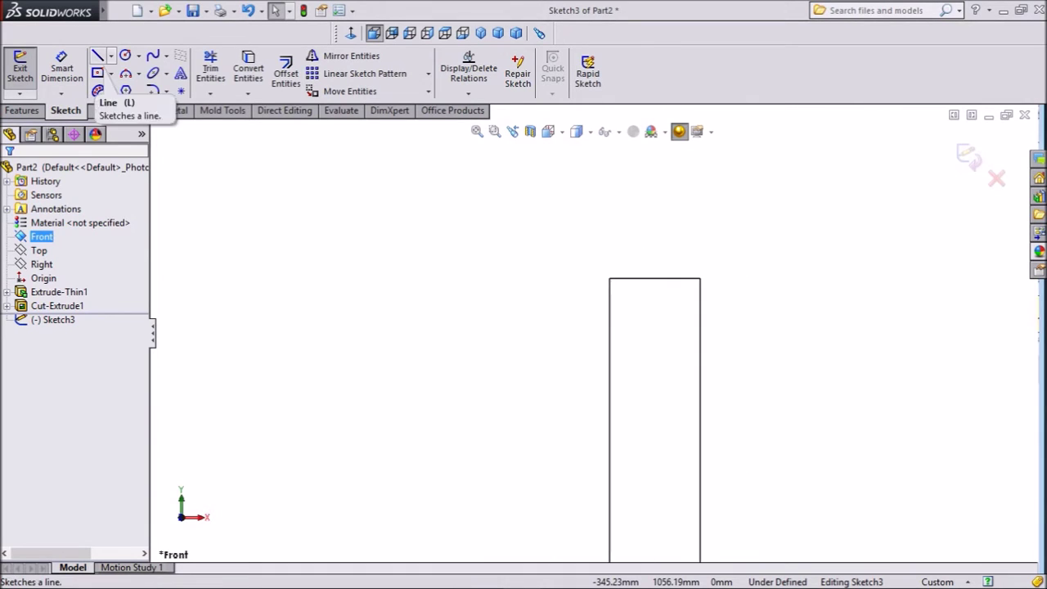
pyautogui.click(112, 56)
pyautogui.moveTo(138, 56)
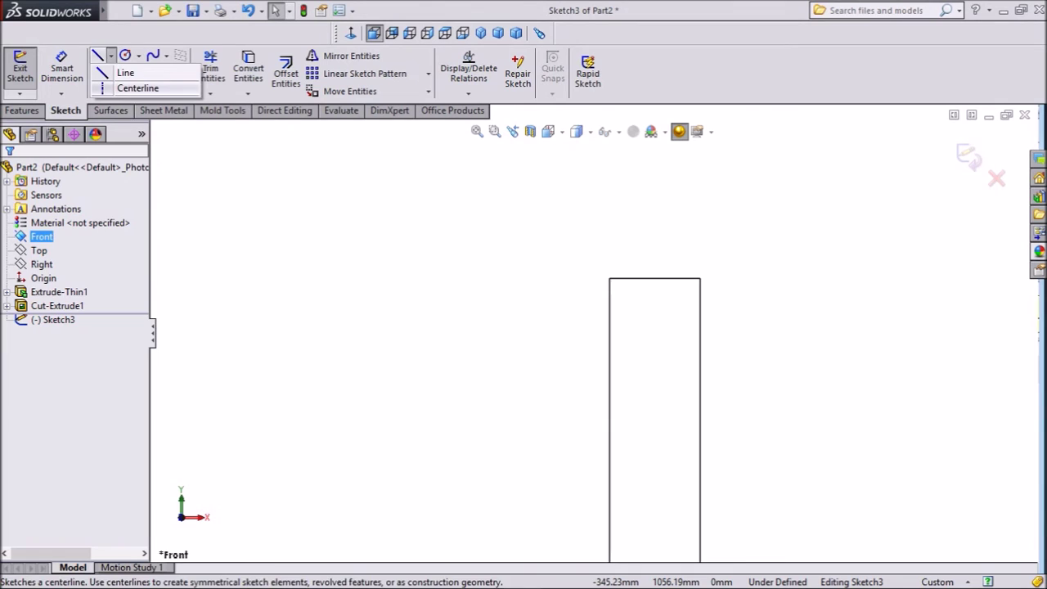
pyautogui.click(137, 88)
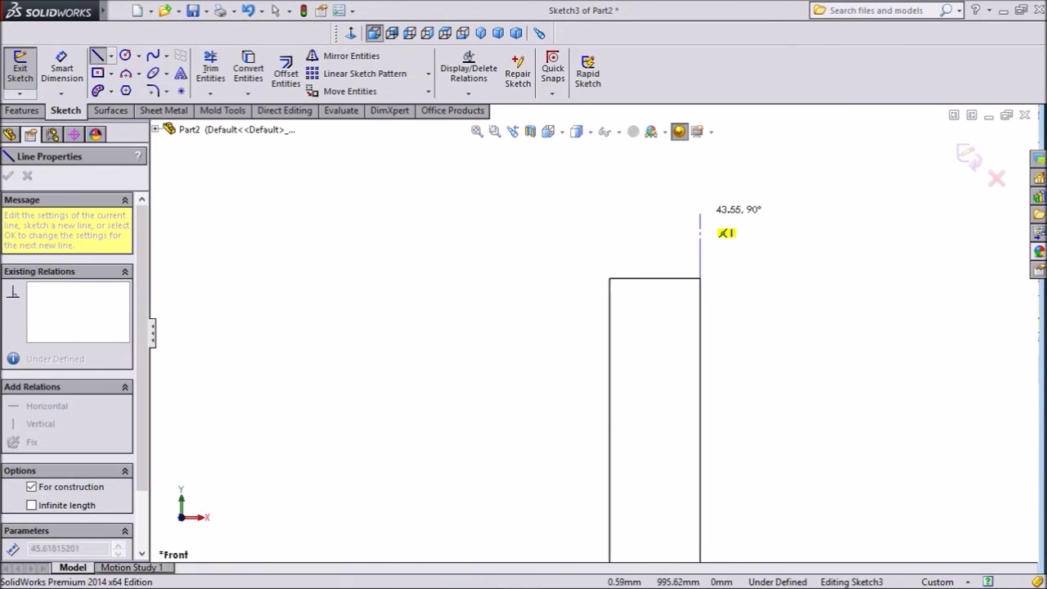
pyautogui.click(699, 156)
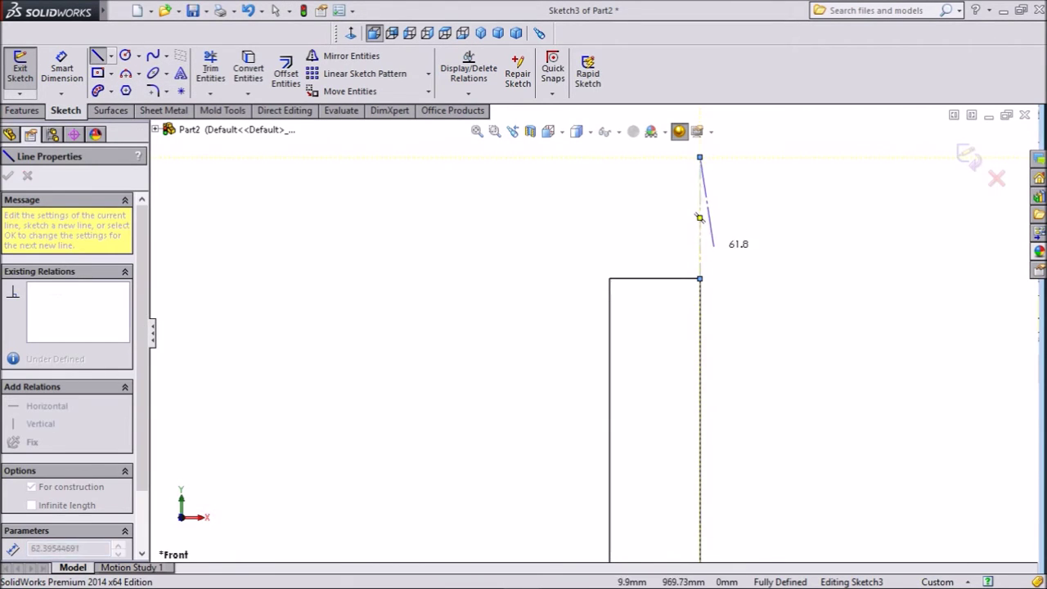
pyautogui.scroll(2, 713, 246)
pyautogui.rightClick(737, 245)
pyautogui.click(780, 129)
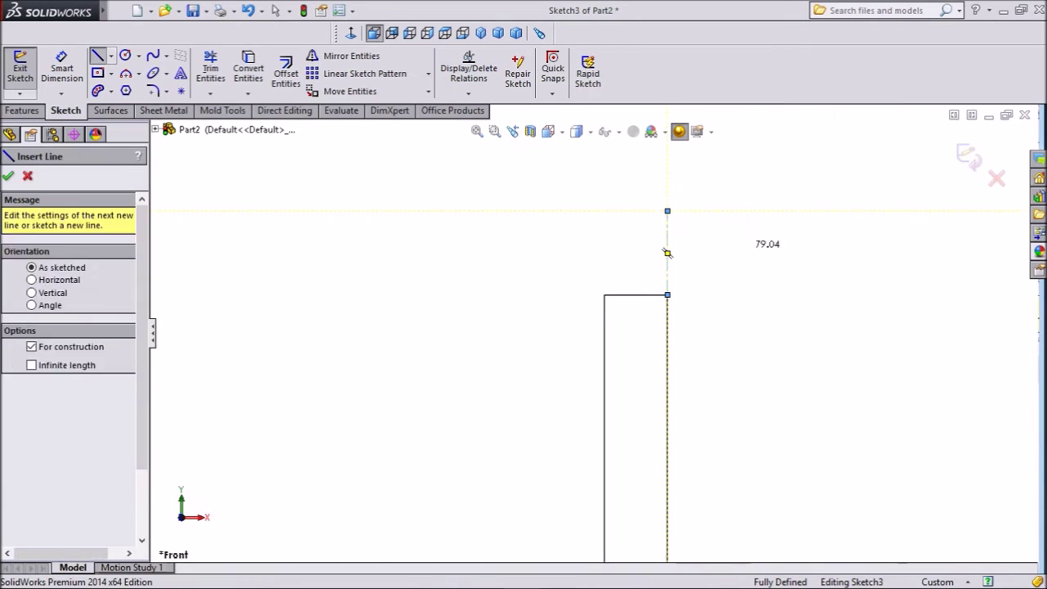
pyautogui.press('Escape')
pyautogui.scroll(-2, 703, 156)
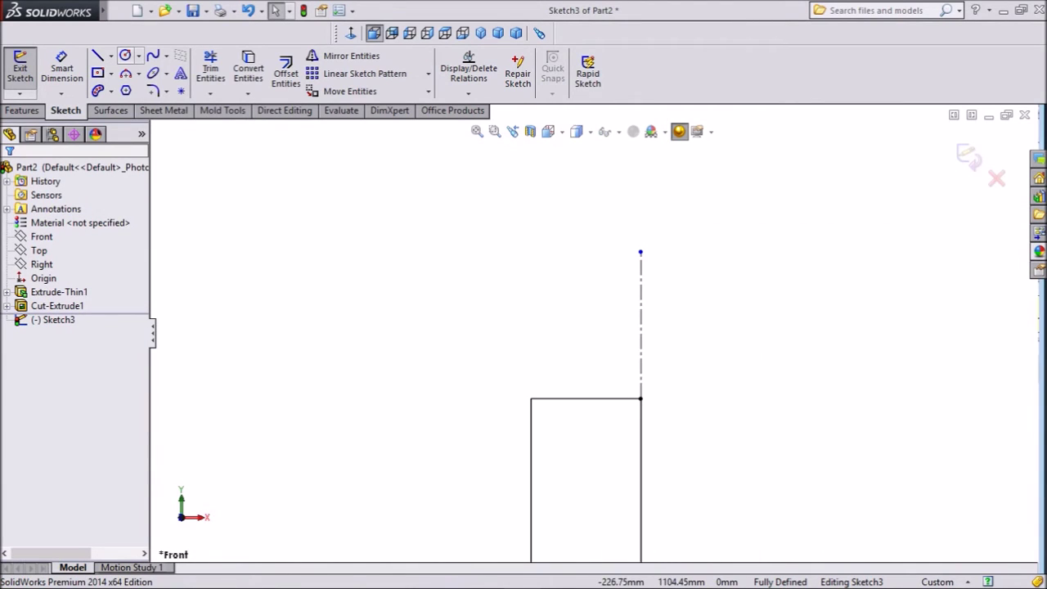
# Sketch two concentric circles at the centerline's upper endpoint, the outer through the leg's corner at about 81 mm radius, the inner about 37 mm radius
pyautogui.click(125, 55)
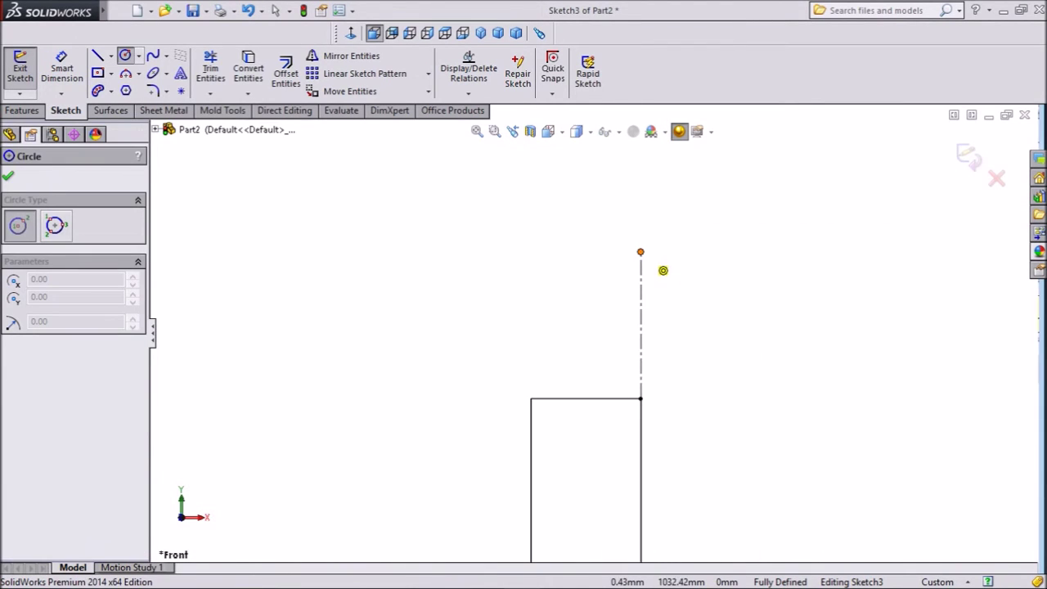
pyautogui.click(640, 252)
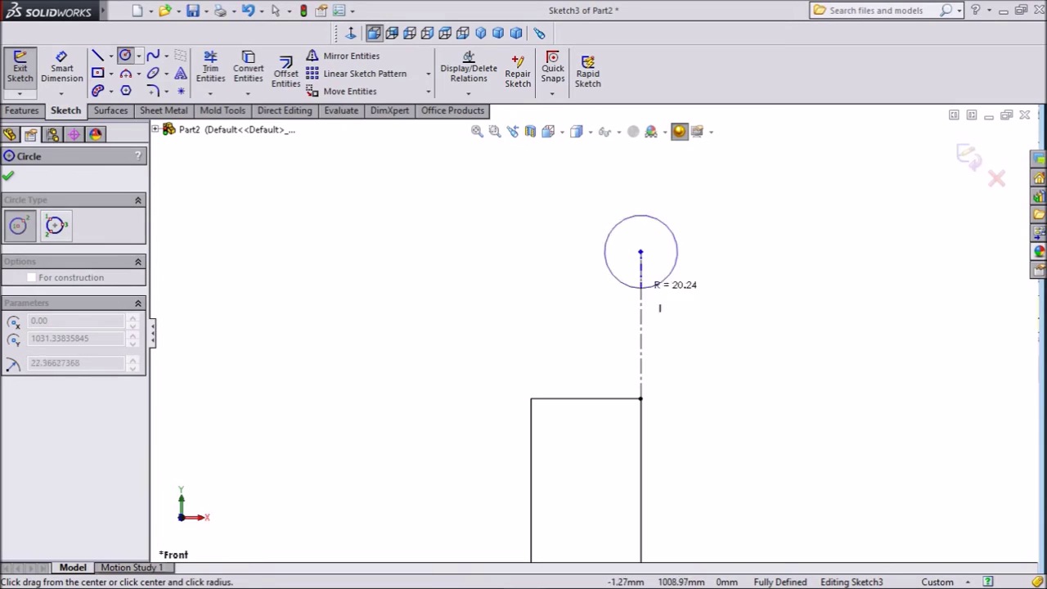
pyautogui.click(660, 419)
pyautogui.rightClick(811, 405)
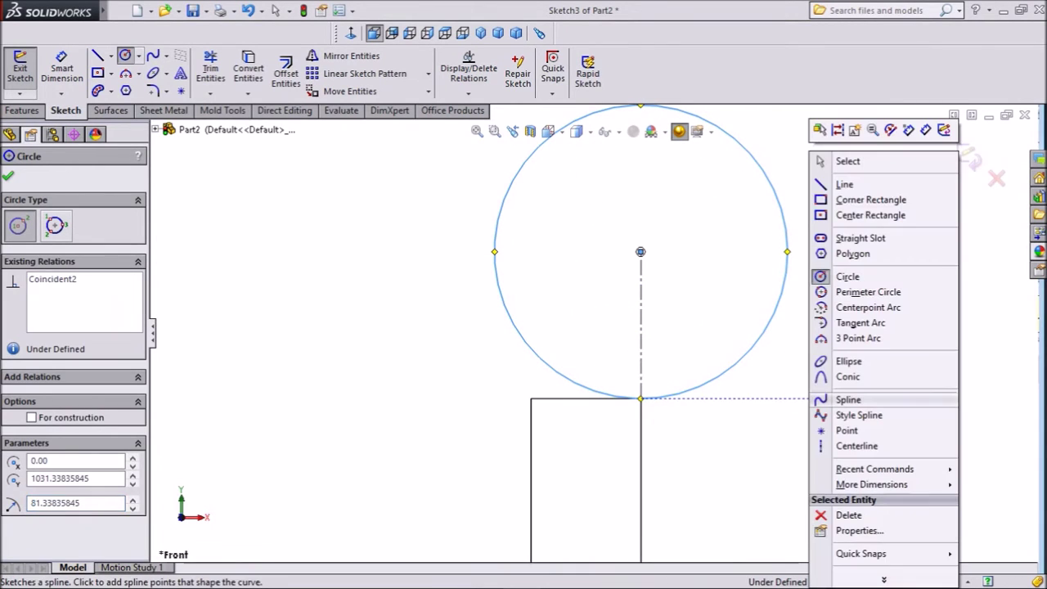
pyautogui.click(641, 251)
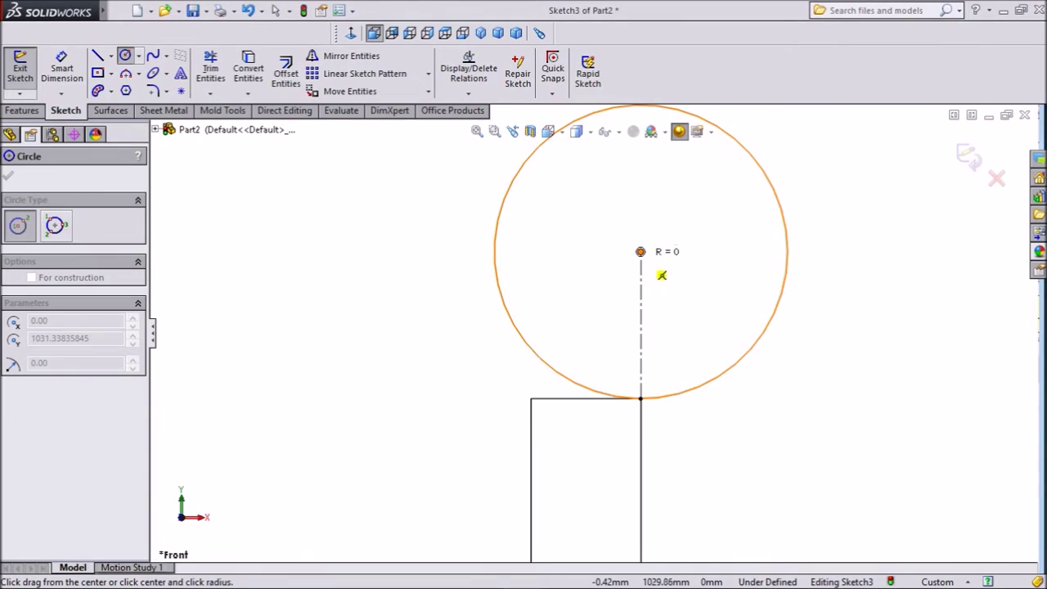
pyautogui.click(660, 272)
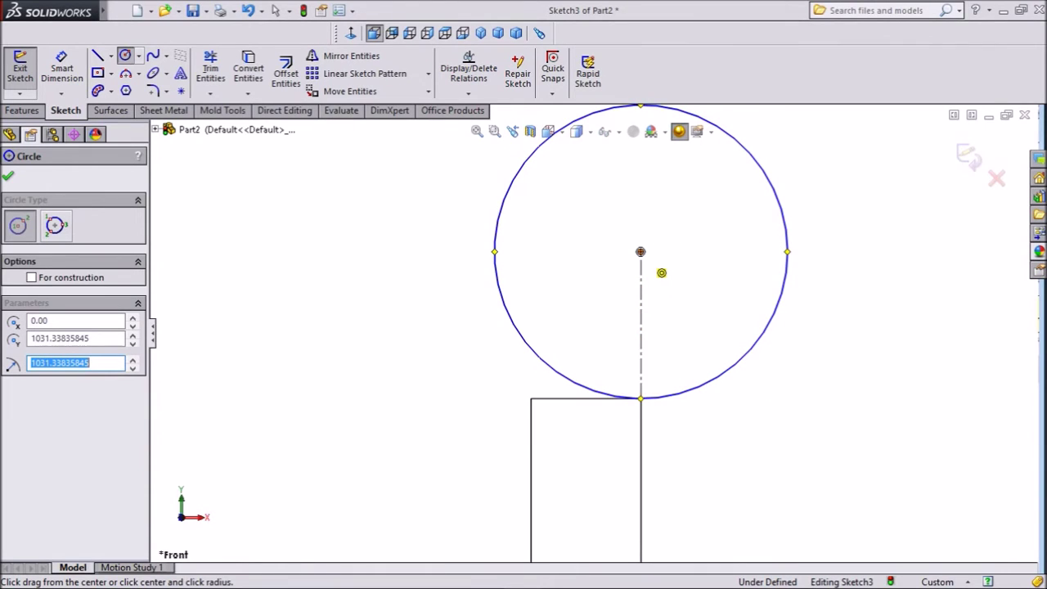
pyautogui.click(641, 251)
pyautogui.click(640, 187)
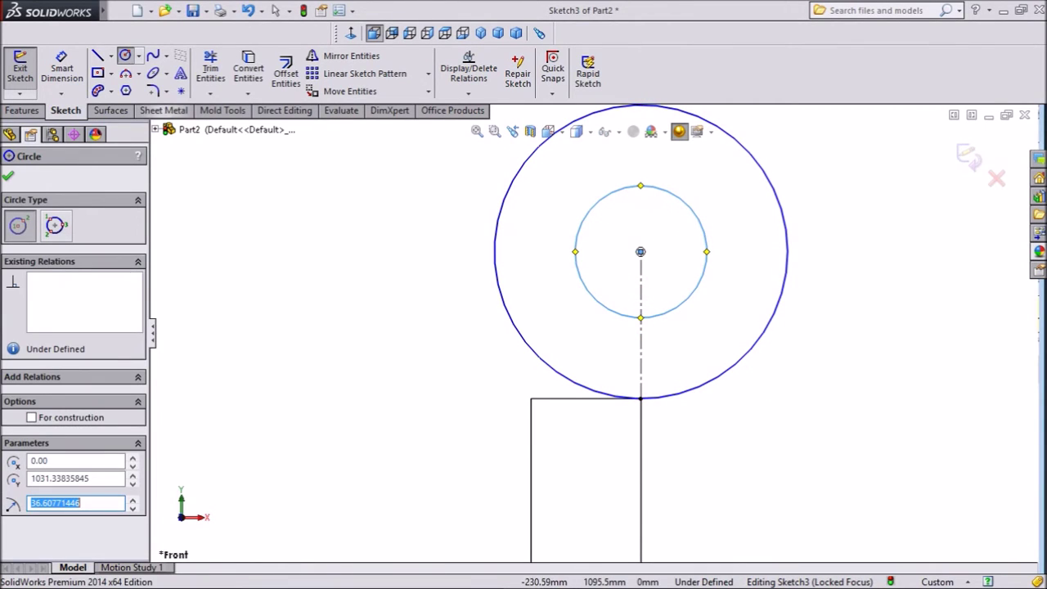
# Dimension the inner circle's diameter to 50 mm
pyautogui.click(61, 69)
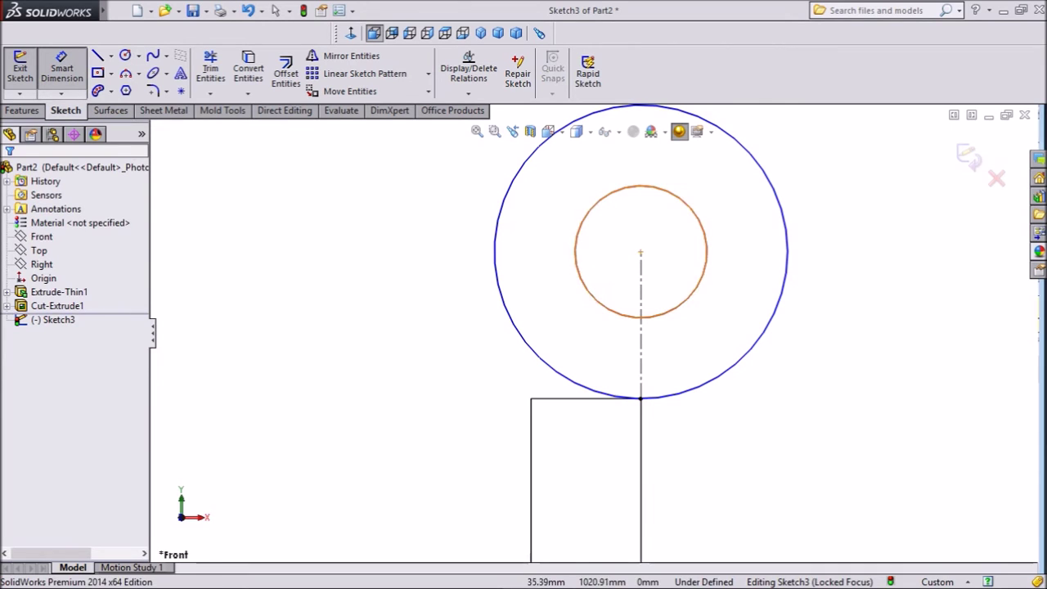
pyautogui.click(705, 246)
pyautogui.click(866, 246)
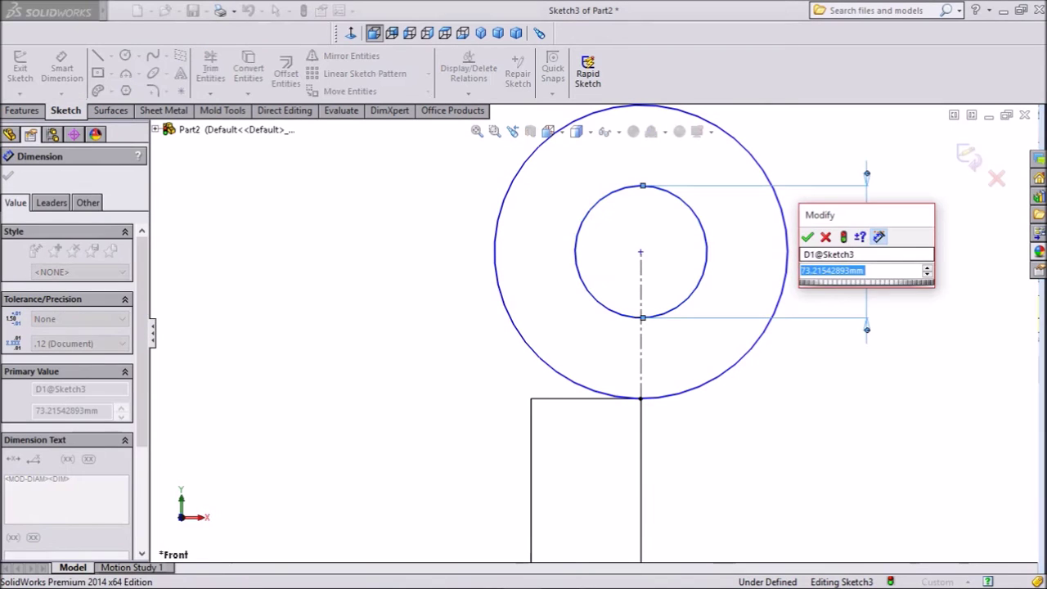
pyautogui.write('50')
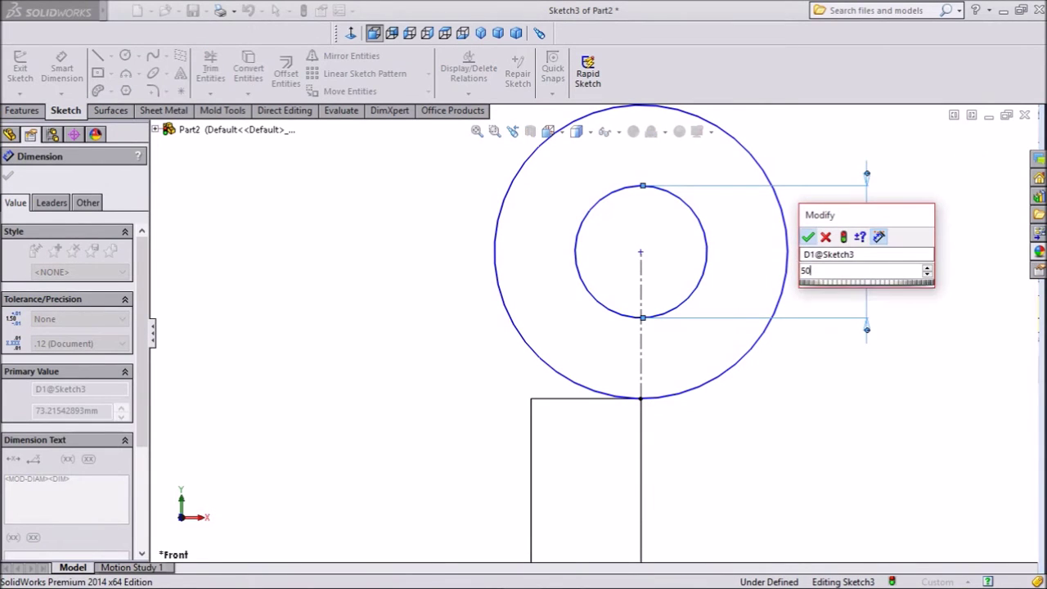
pyautogui.click(808, 237)
# Dimension the outer circle's diameter to 90 mm and finish dimensioning
pyautogui.click(756, 336)
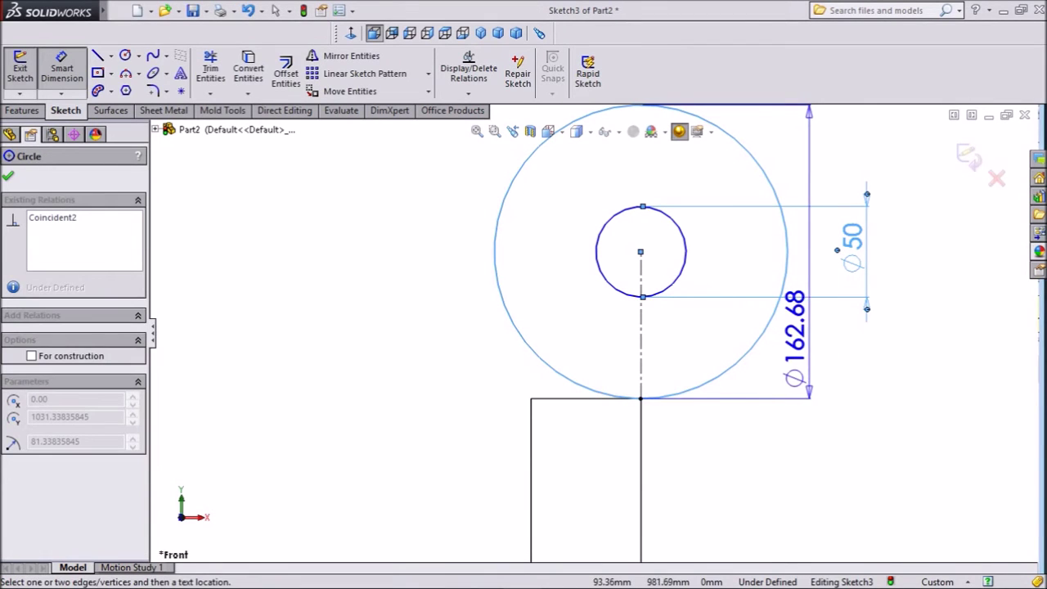
pyautogui.click(797, 360)
pyautogui.write('90')
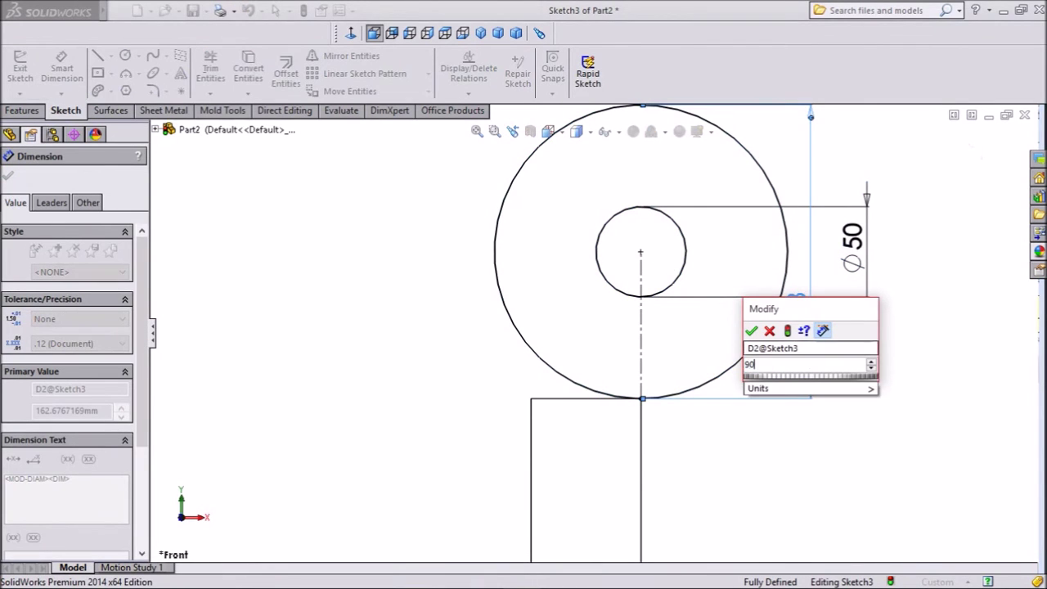
pyautogui.press('Return')
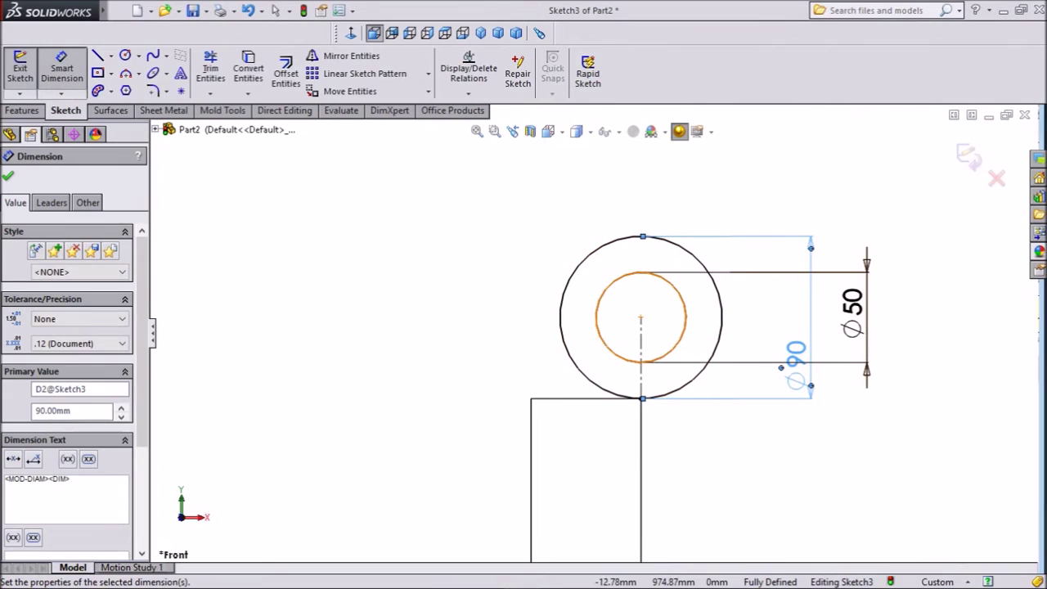
pyautogui.press('Escape')
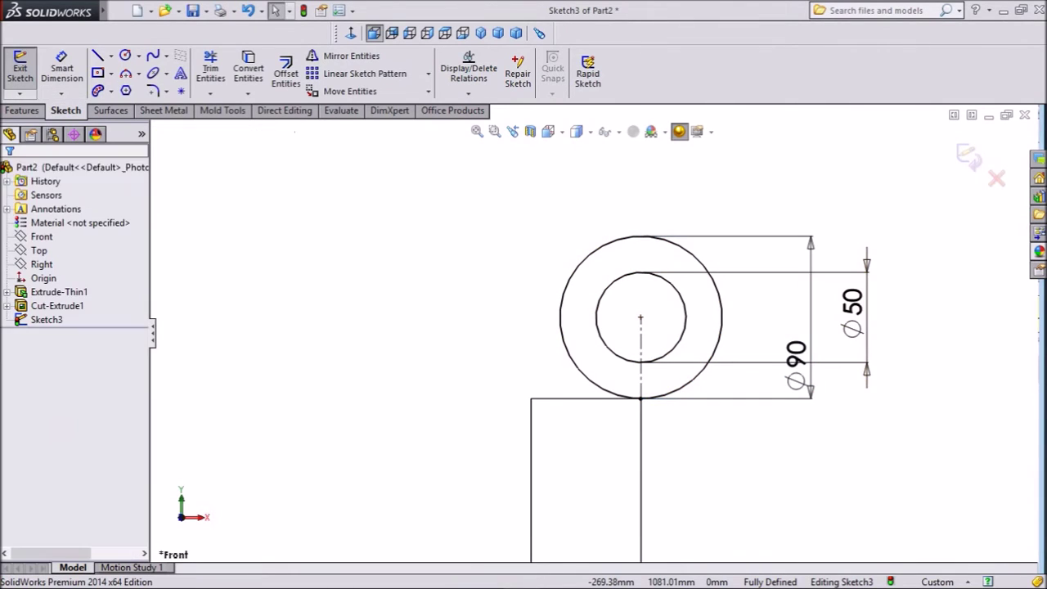
# Extrude the ring profile 140 mm with the Mid Plane end condition to form the tube above the vertical leg
pyautogui.click(32, 110)
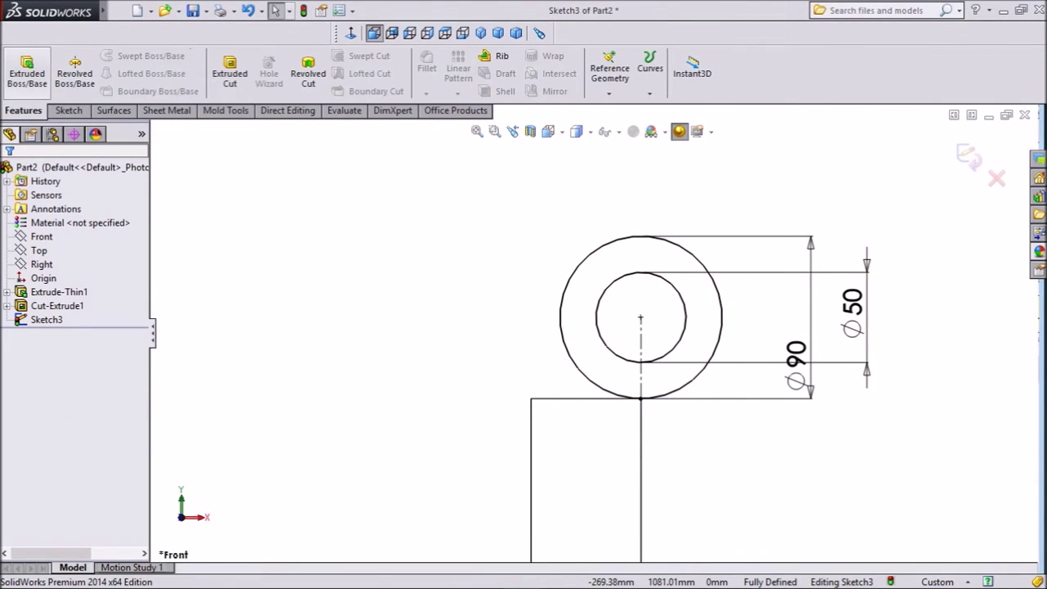
pyautogui.click(27, 72)
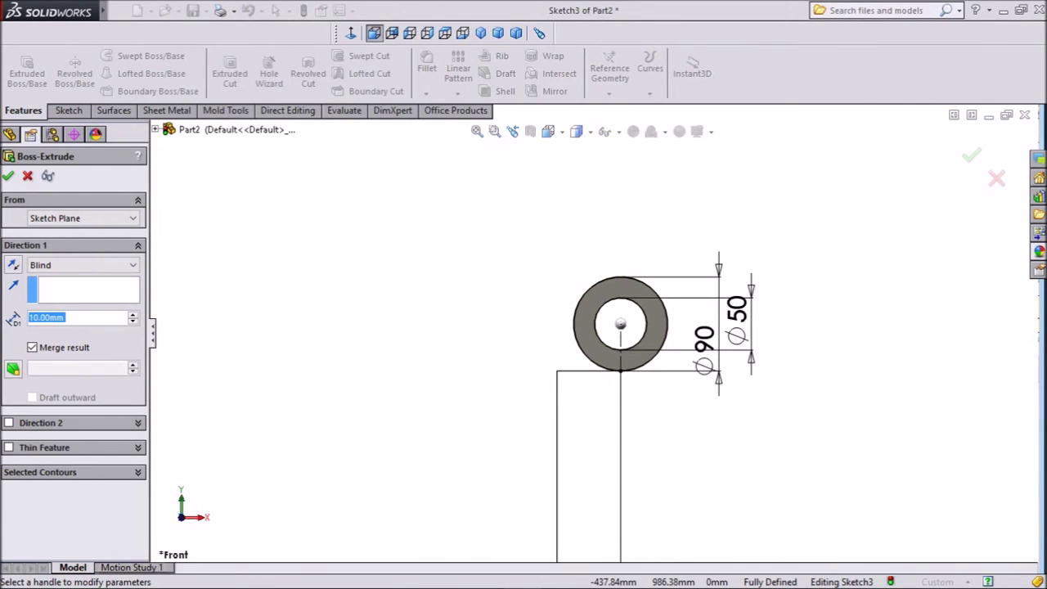
pyautogui.write('140')
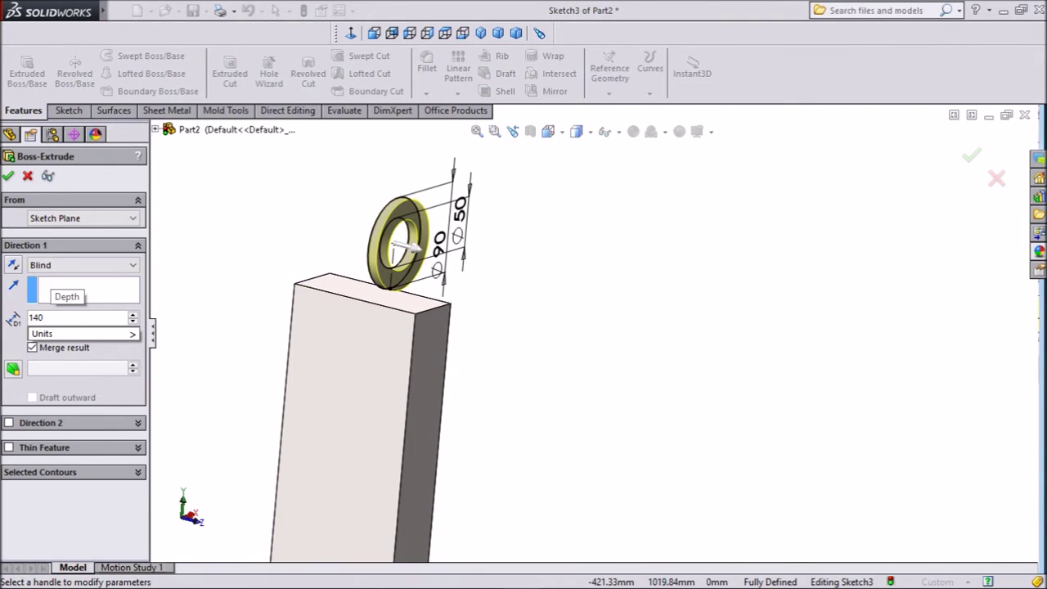
pyautogui.click(83, 265)
pyautogui.click(66, 339)
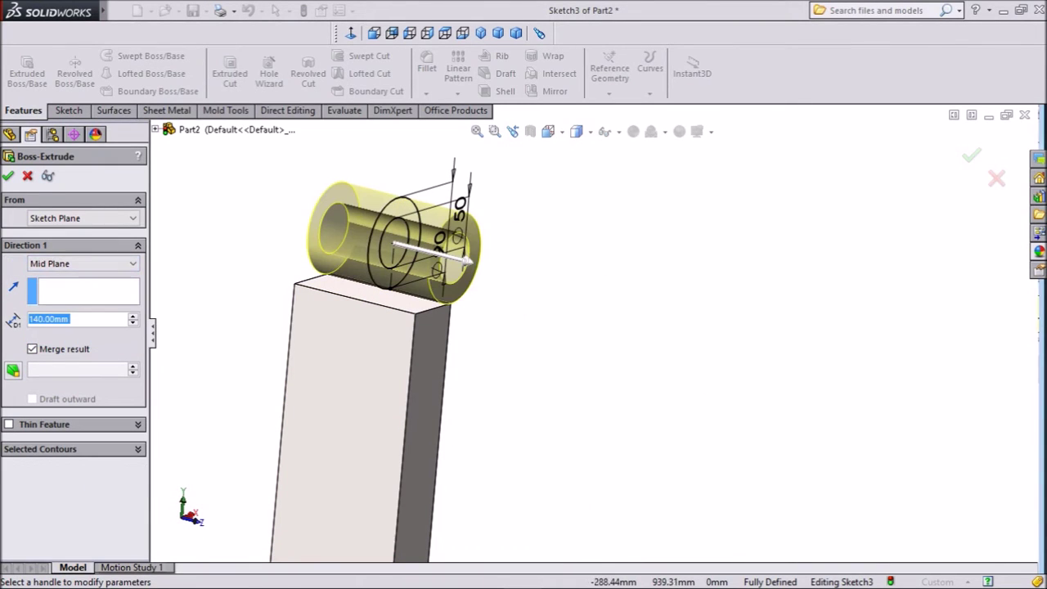
pyautogui.click(8, 176)
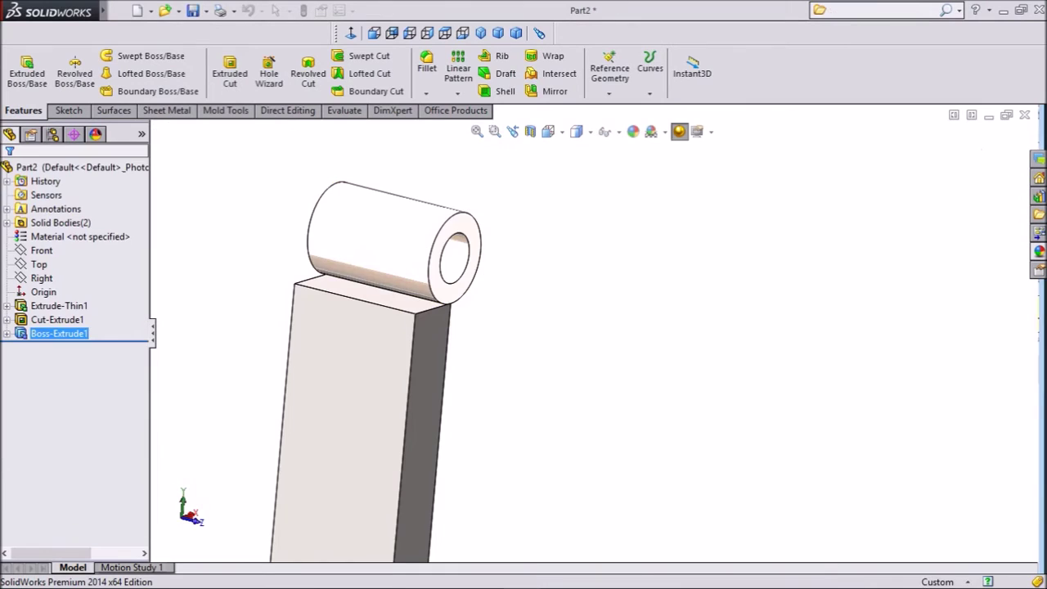
# Open a new sketch on the Front plane, face-on at the junction of the tube and the leg
pyautogui.moveTo(434, 349); pyautogui.dragTo(352, 373, button='middle')
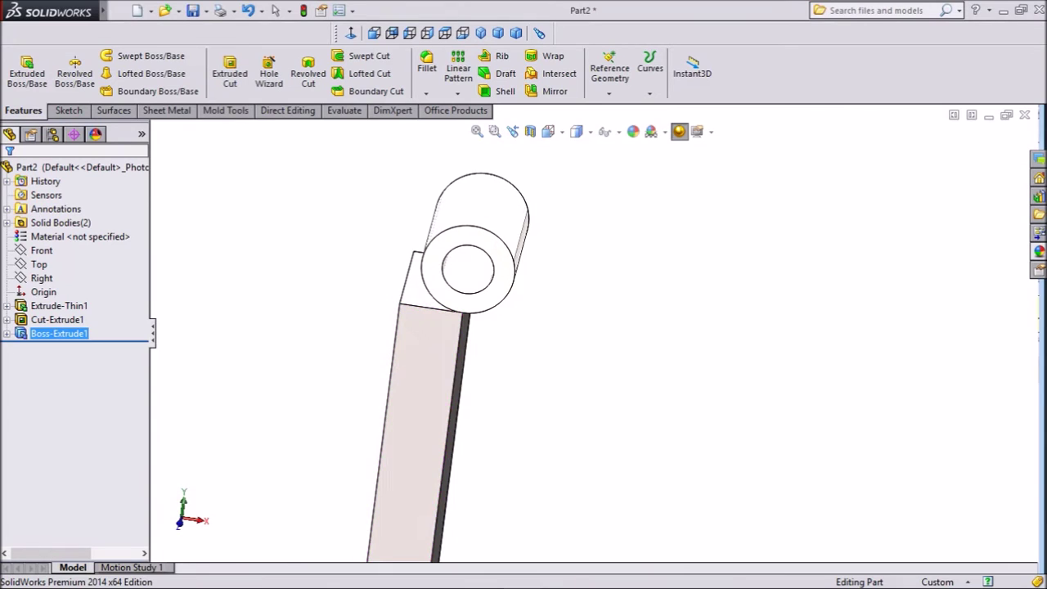
pyautogui.press('f')
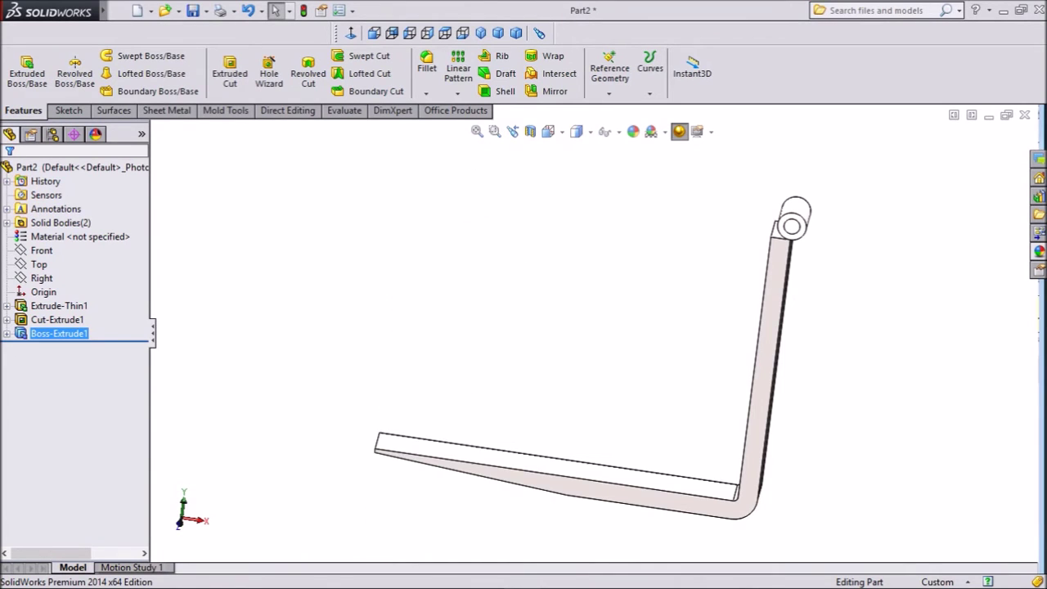
pyautogui.click(409, 33)
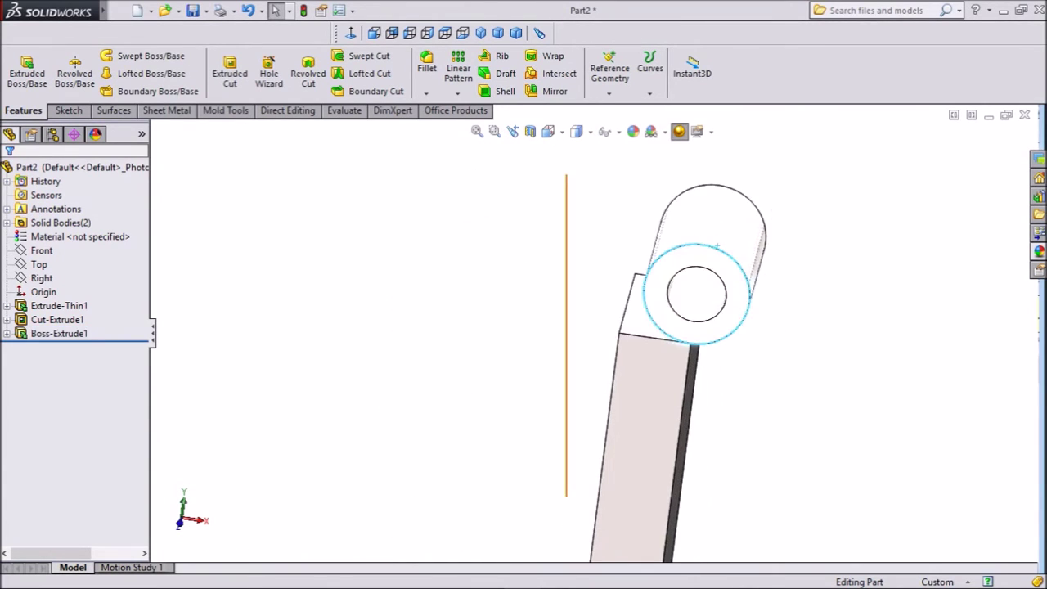
pyautogui.scroll(2, 593, 338)
pyautogui.moveTo(593, 339); pyautogui.dragTo(378, 380, button='middle')
pyautogui.scroll(-6, 664, 240)
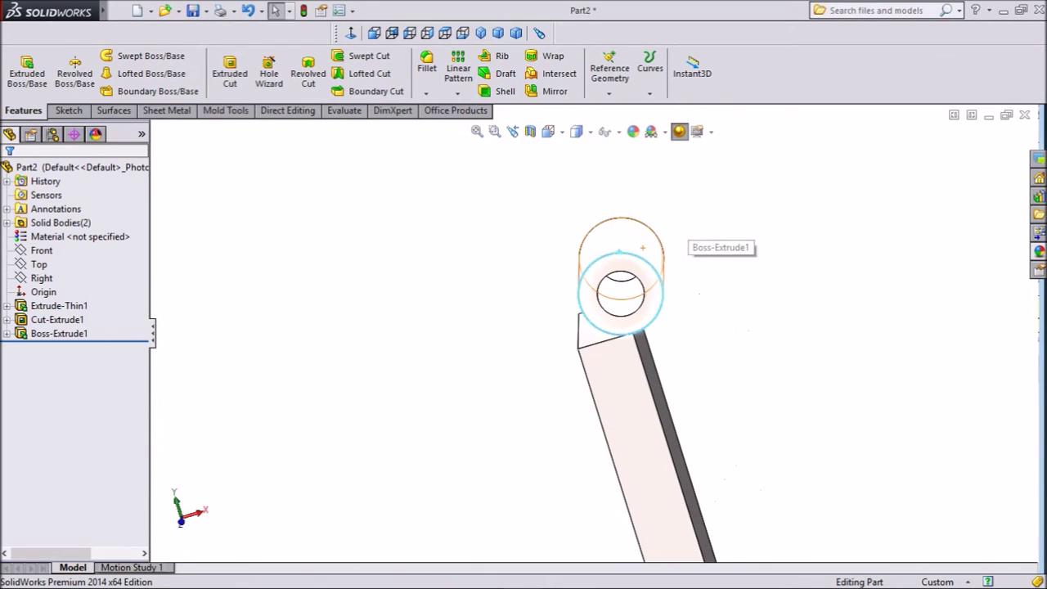
pyautogui.click(42, 251)
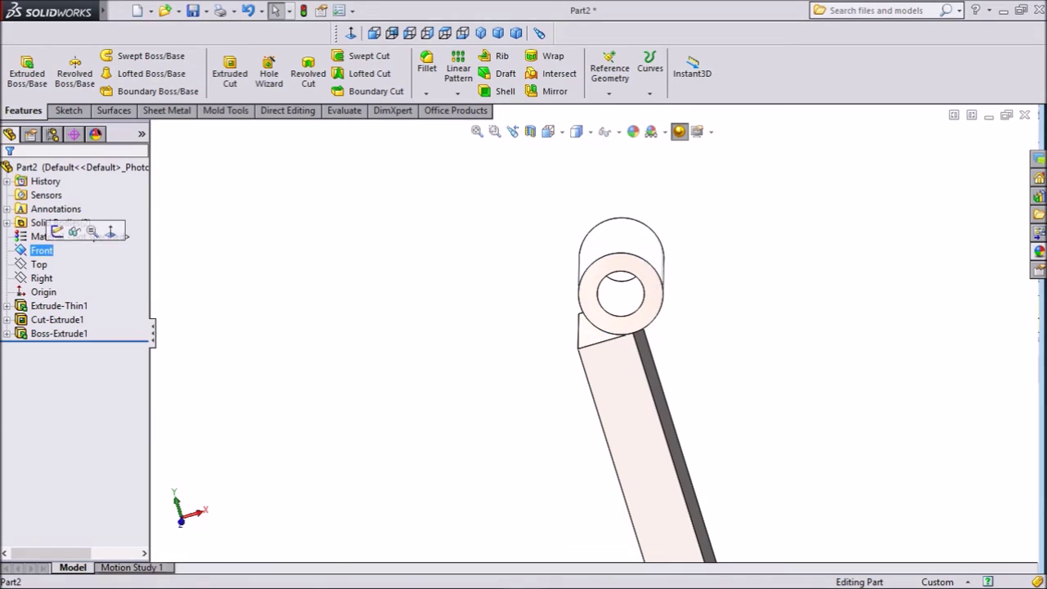
pyautogui.click(55, 231)
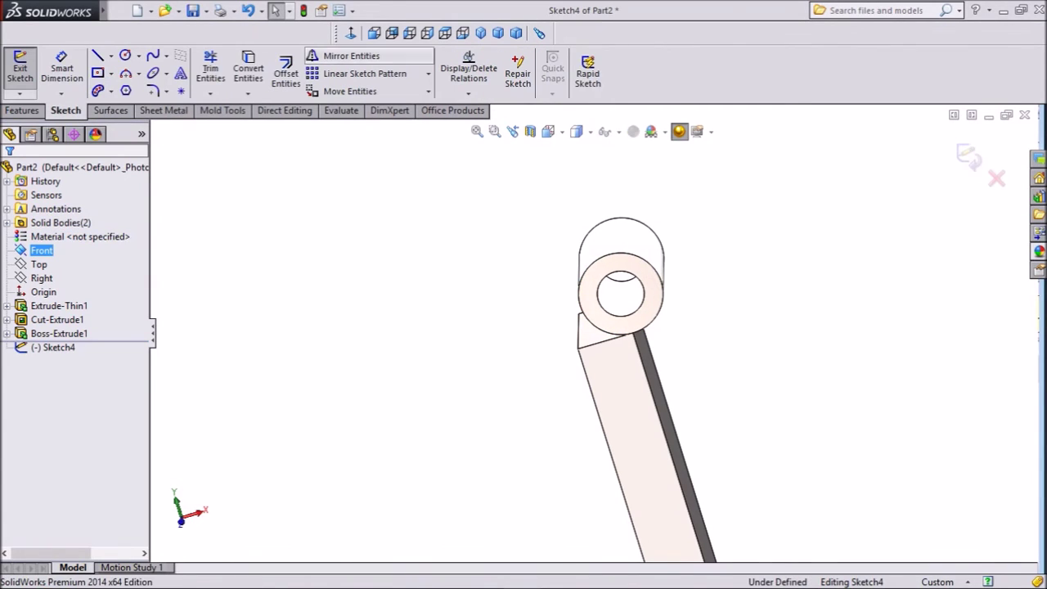
pyautogui.click(374, 33)
pyautogui.scroll(-9, 718, 210)
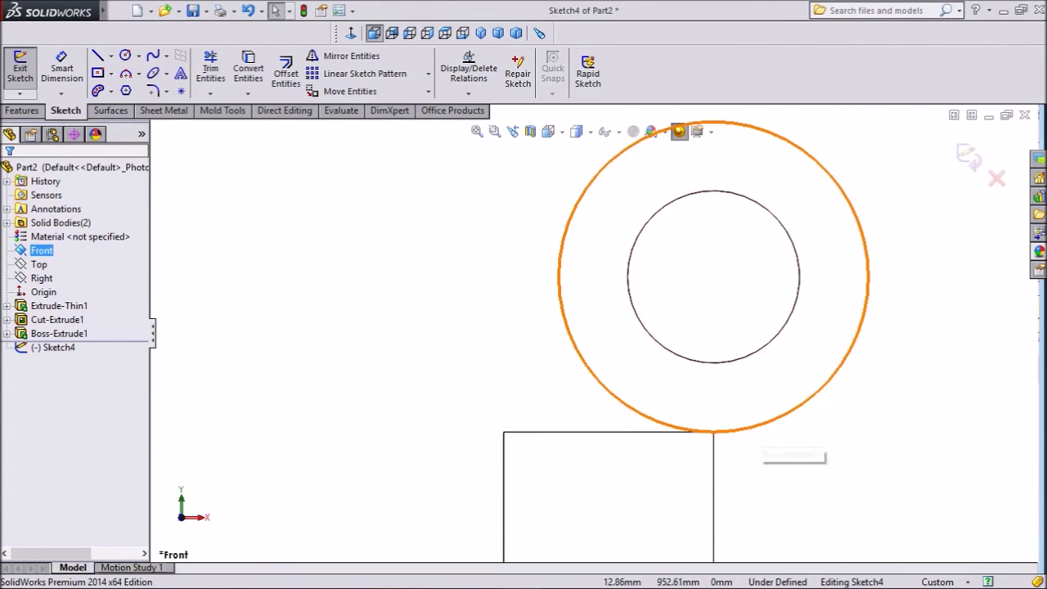
# Convert the tube's outer circular edge and the leg's top edge into sketch entities
pyautogui.click(759, 423)
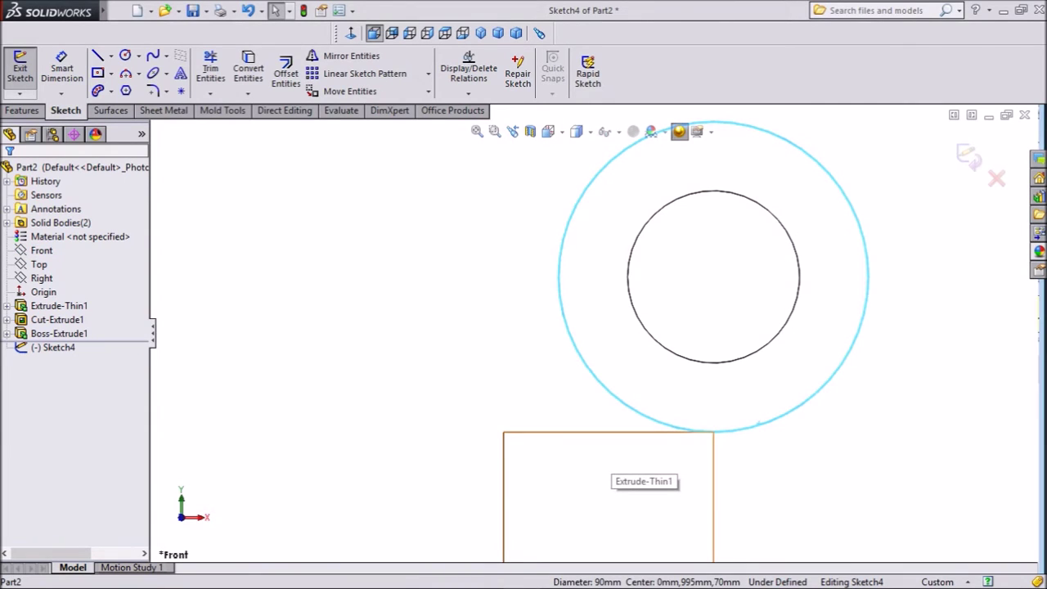
pyautogui.keyDown('ctrl'); pyautogui.click(608, 431); pyautogui.keyUp('ctrl')
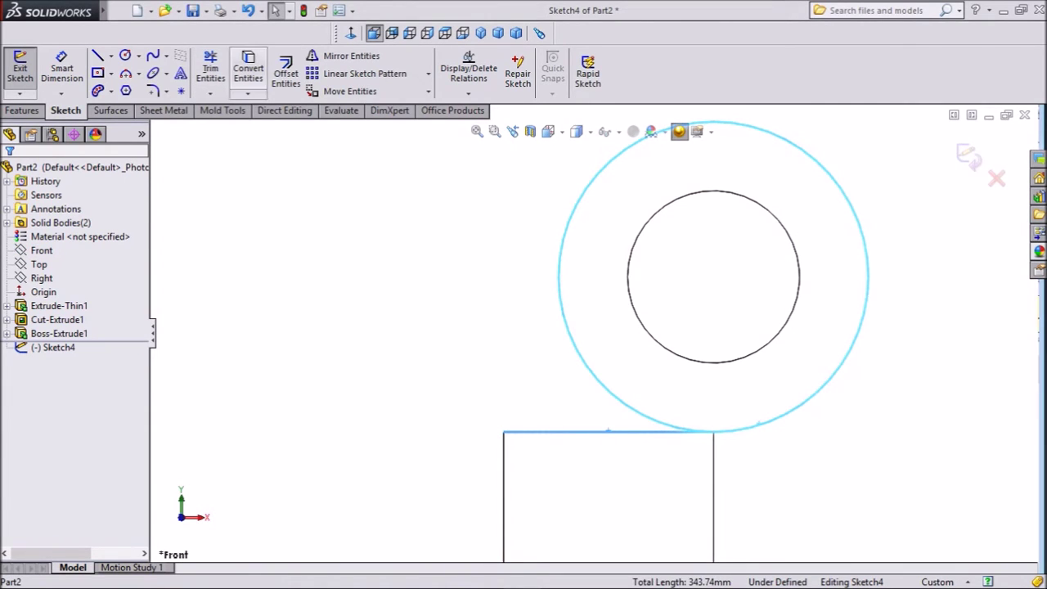
pyautogui.click(248, 70)
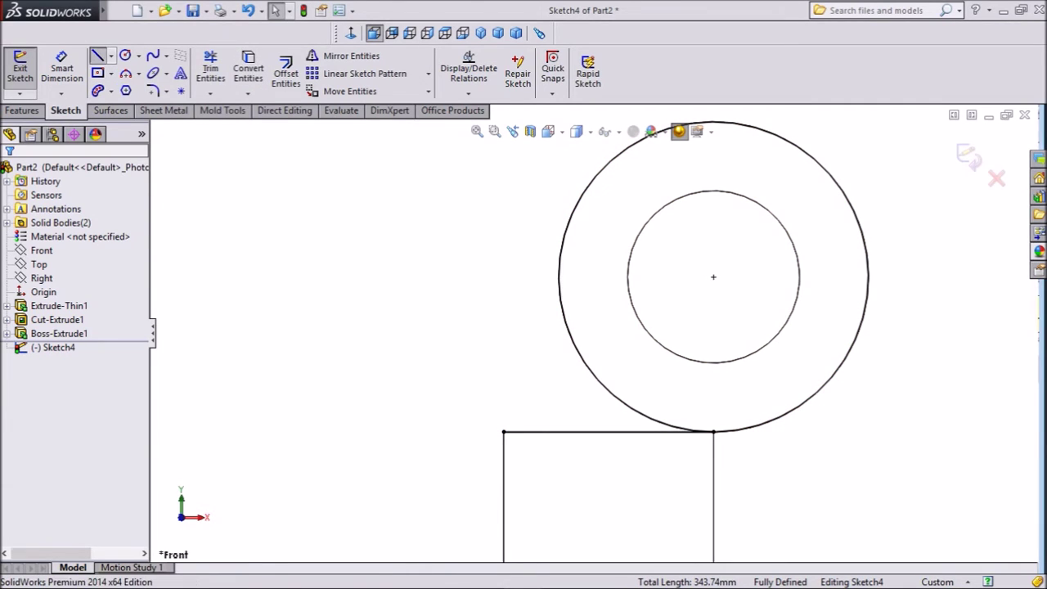
# Sketch a slanted line from the leg's free top corner to the tube's outer circle
pyautogui.click(97, 55)
pyautogui.click(504, 432)
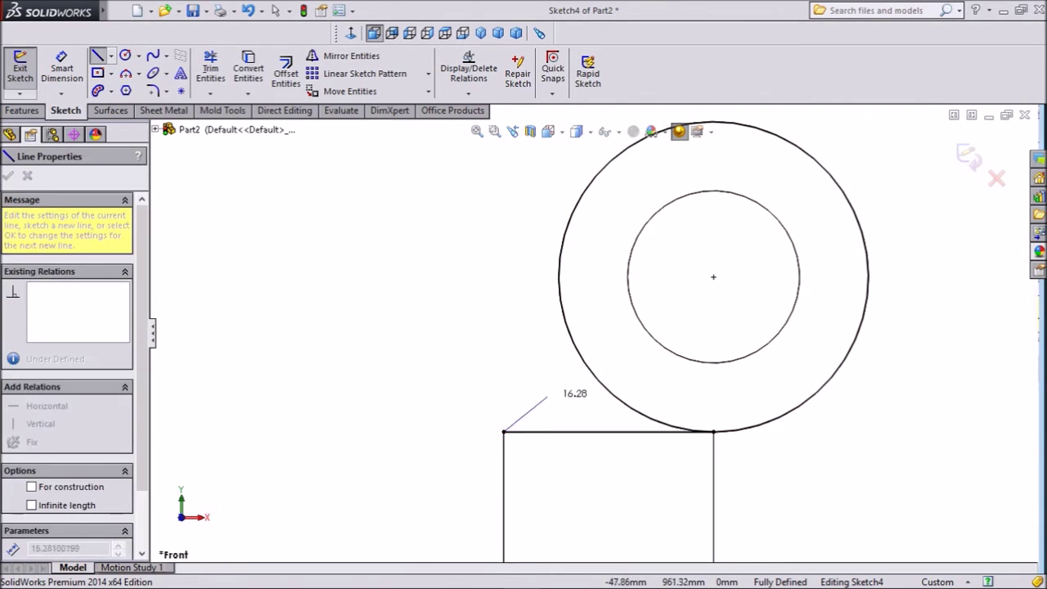
pyautogui.click(603, 374)
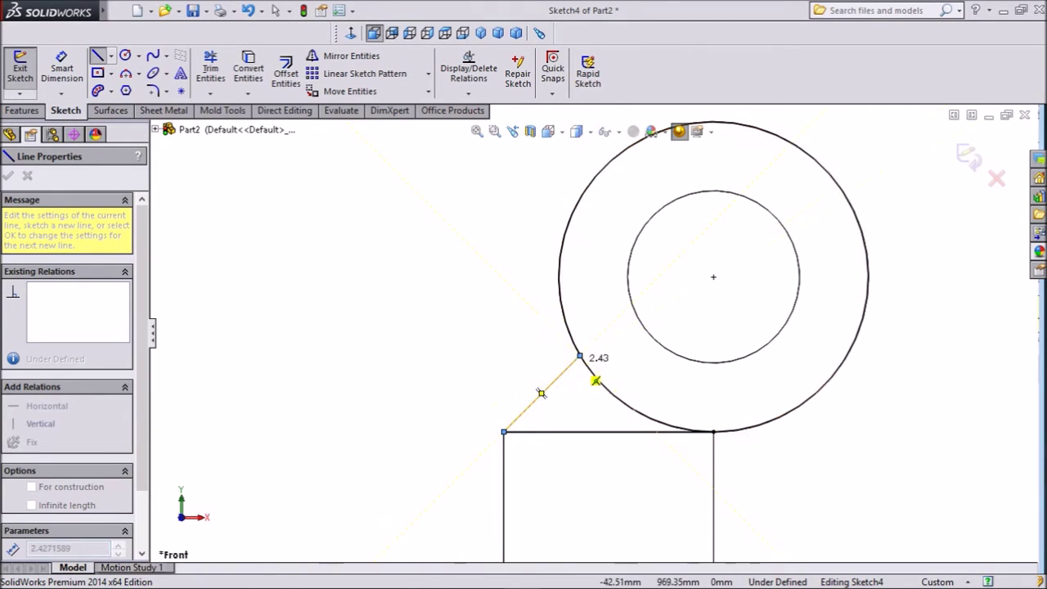
pyautogui.rightClick(421, 320)
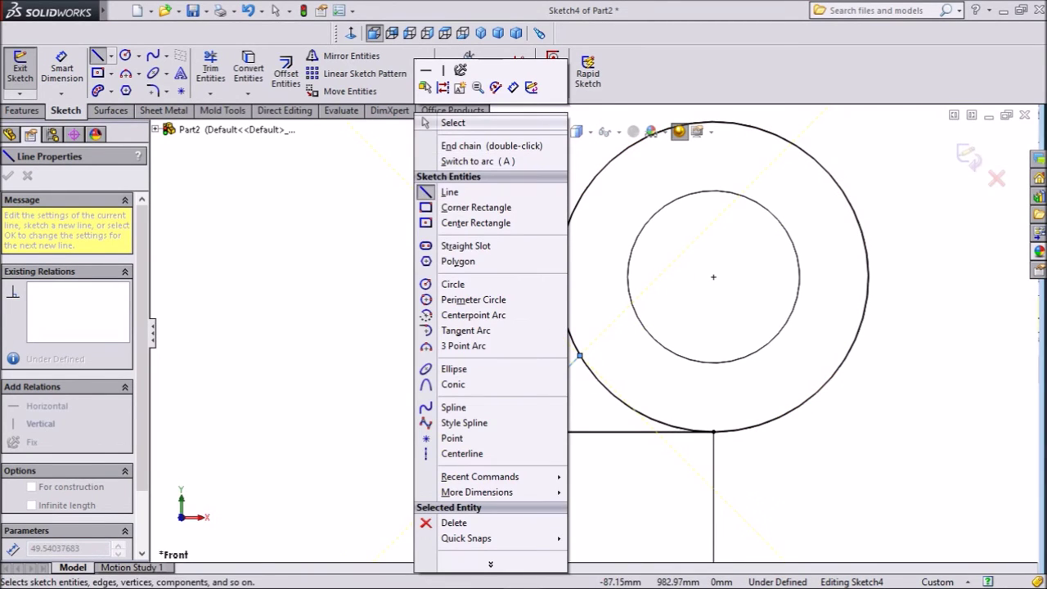
pyautogui.click(452, 123)
# Make the slanted line coincident with the tube circle's centre point so that it aims at the centre
pyautogui.click(578, 357)
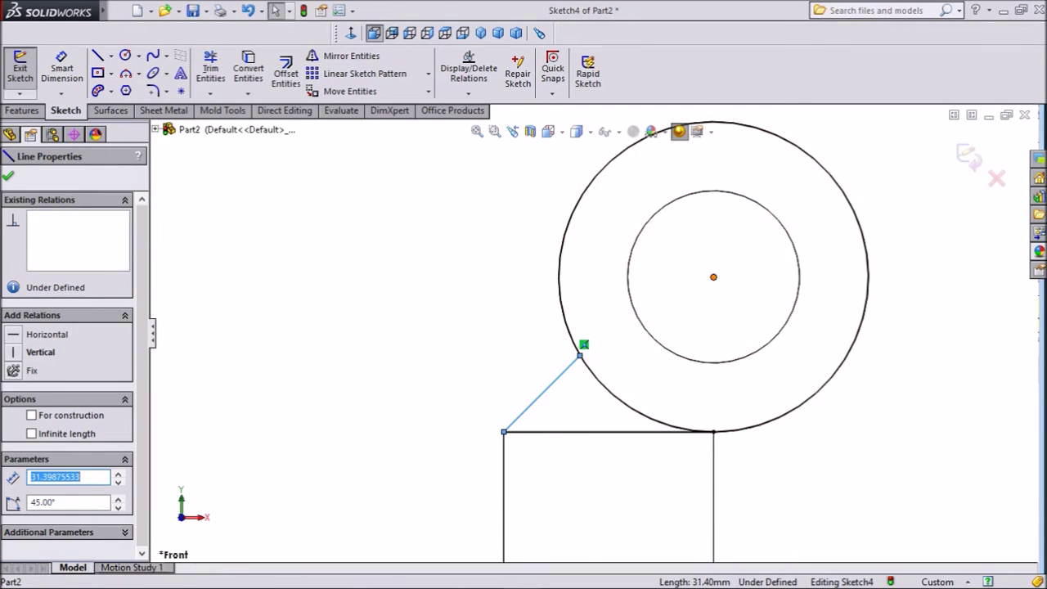
pyautogui.keyDown('ctrl'); pyautogui.click(713, 276); pyautogui.keyUp('ctrl')
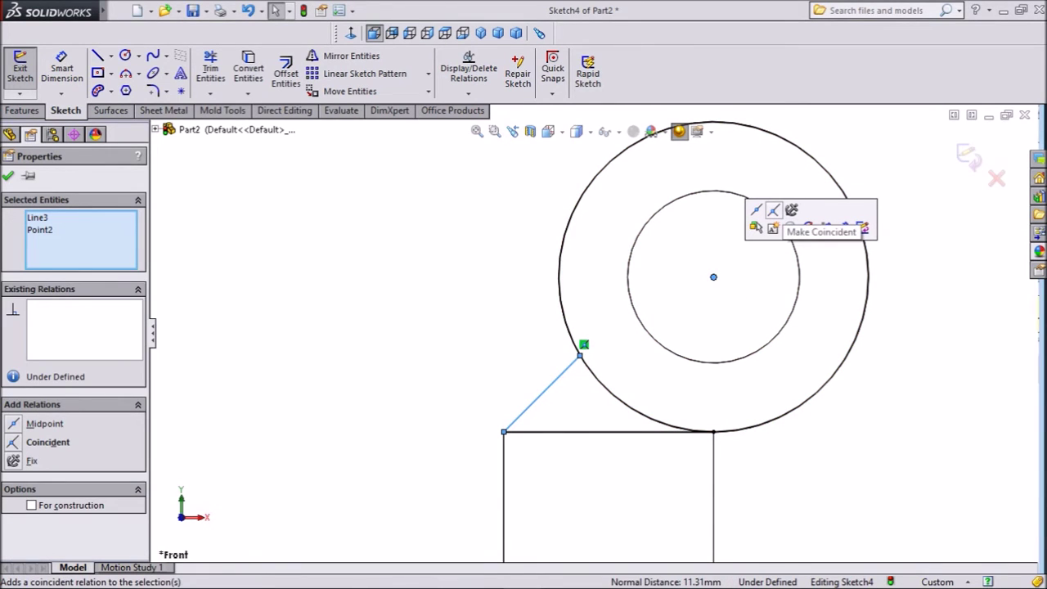
pyautogui.click(773, 210)
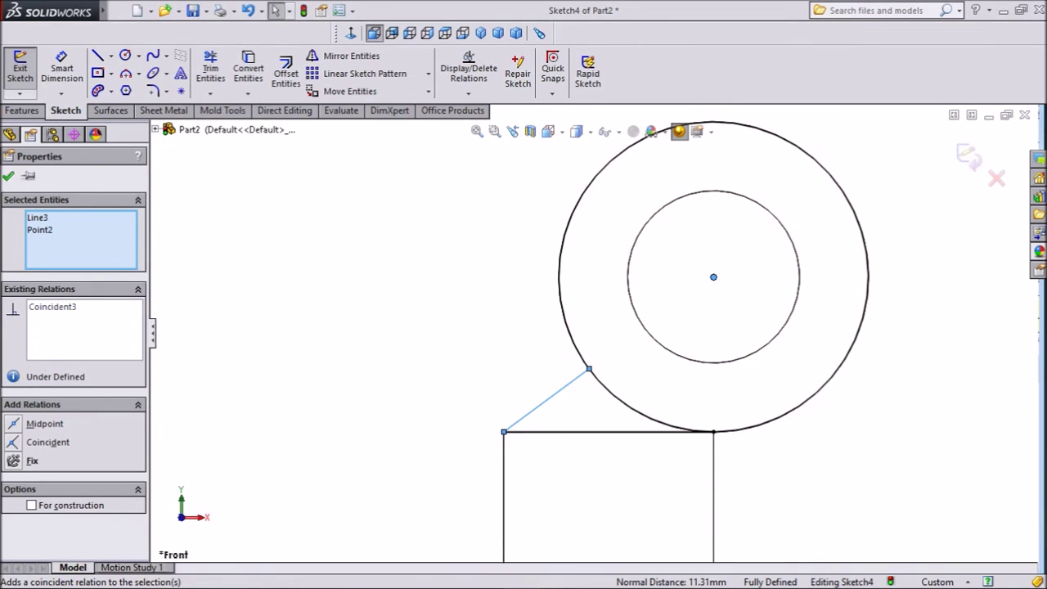
pyautogui.click(8, 175)
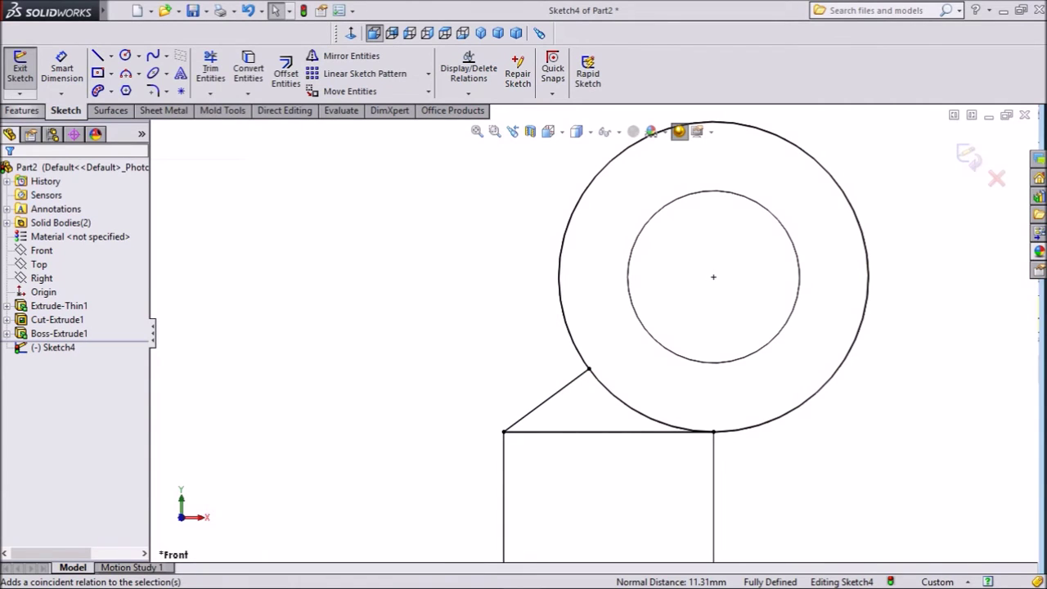
# Extrude the wedge region between tube and leg 140 mm with the Mid Plane end condition and Merge result off
pyautogui.click(22, 110)
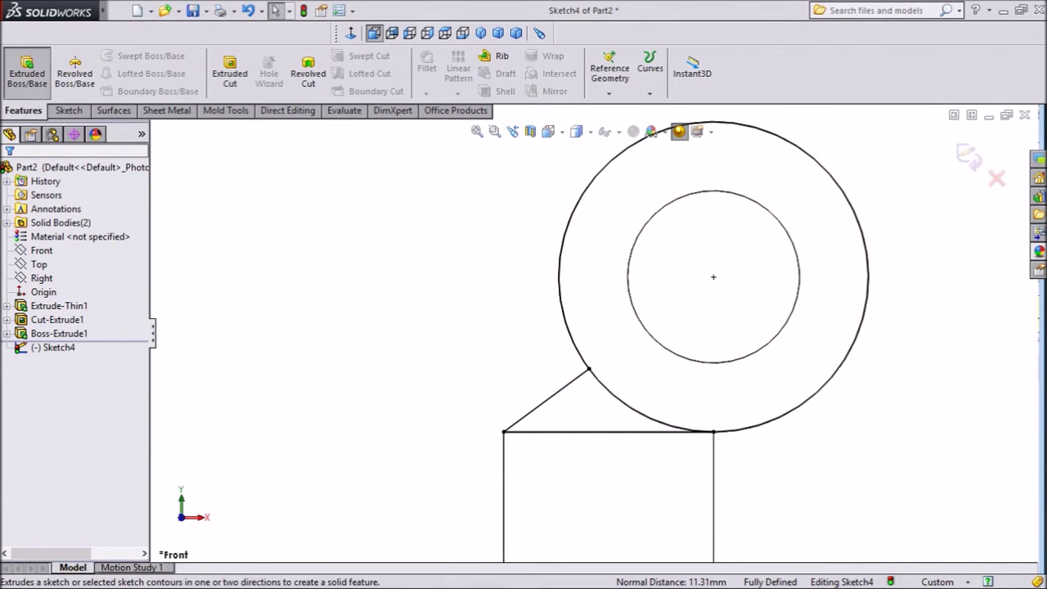
pyautogui.click(27, 72)
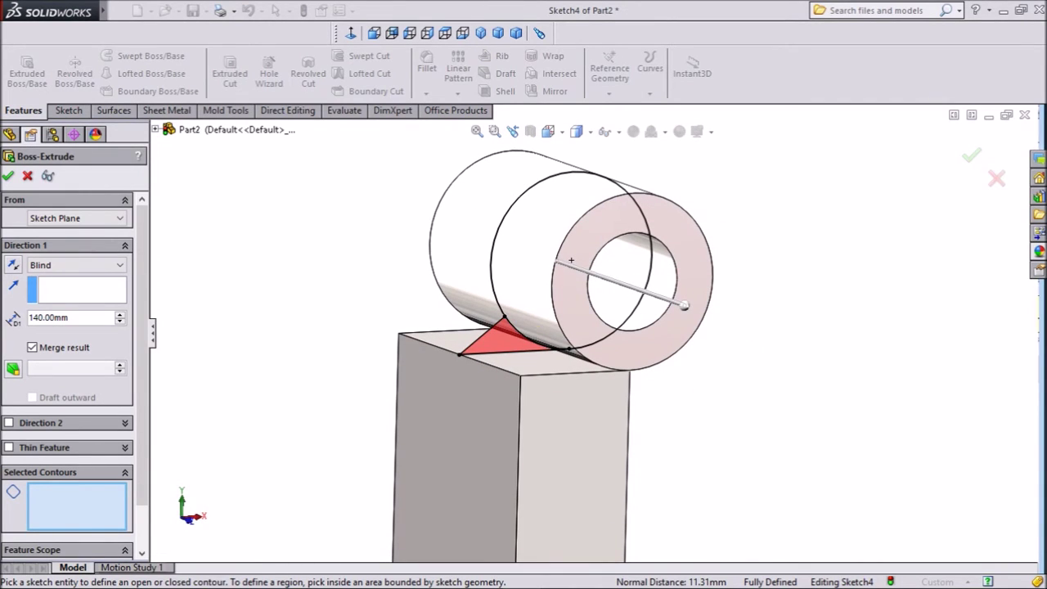
pyautogui.click(505, 337)
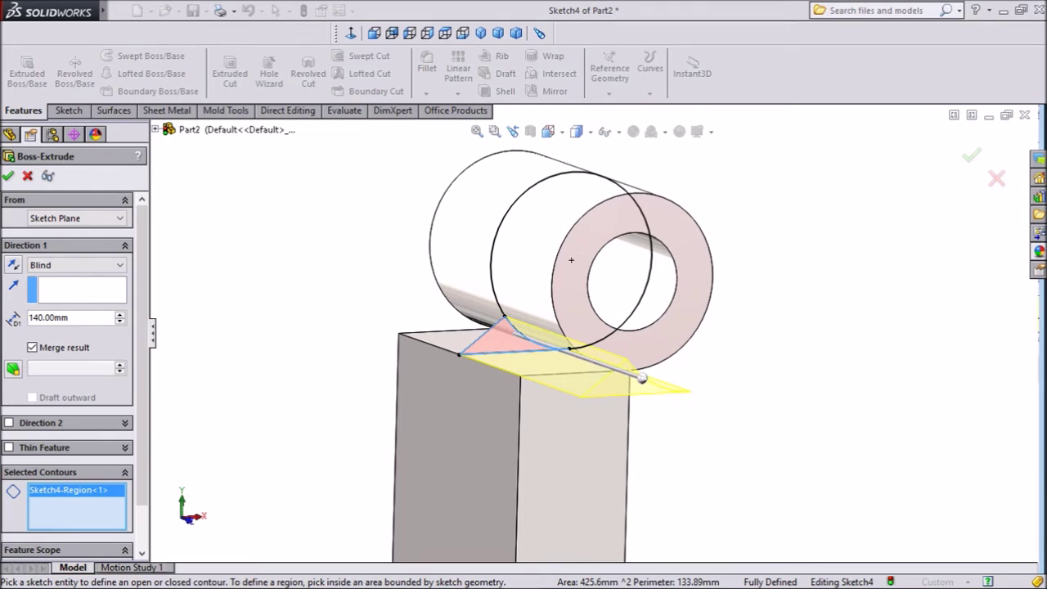
pyautogui.click(77, 265)
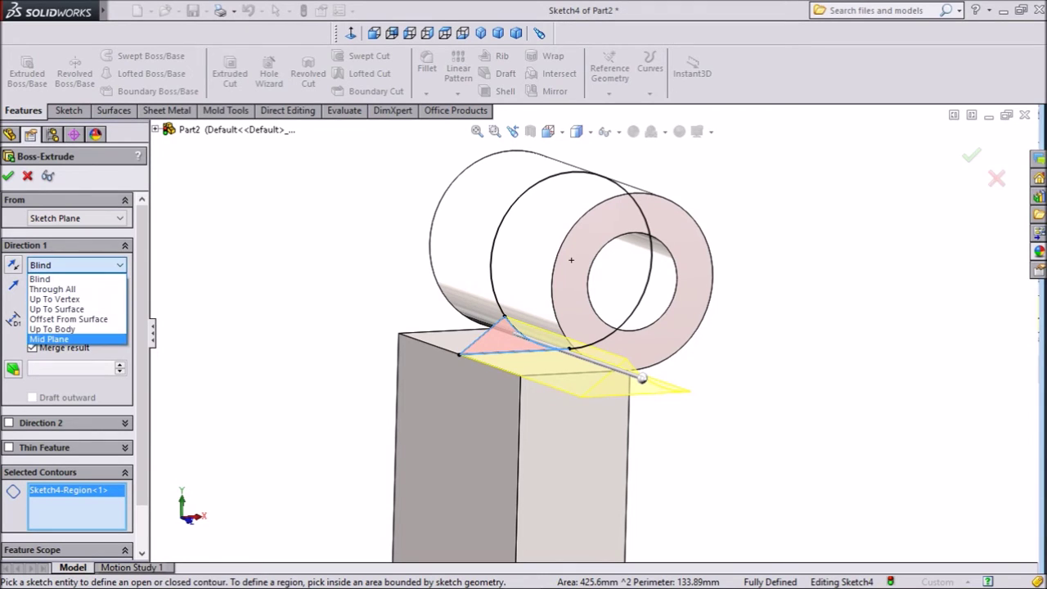
pyautogui.click(49, 338)
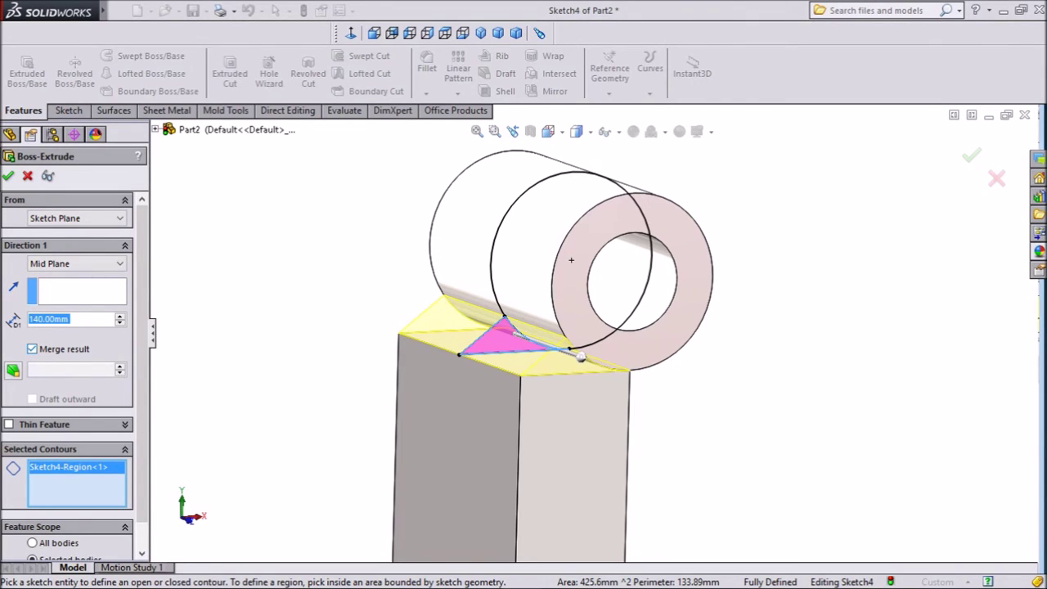
pyautogui.press('Return')
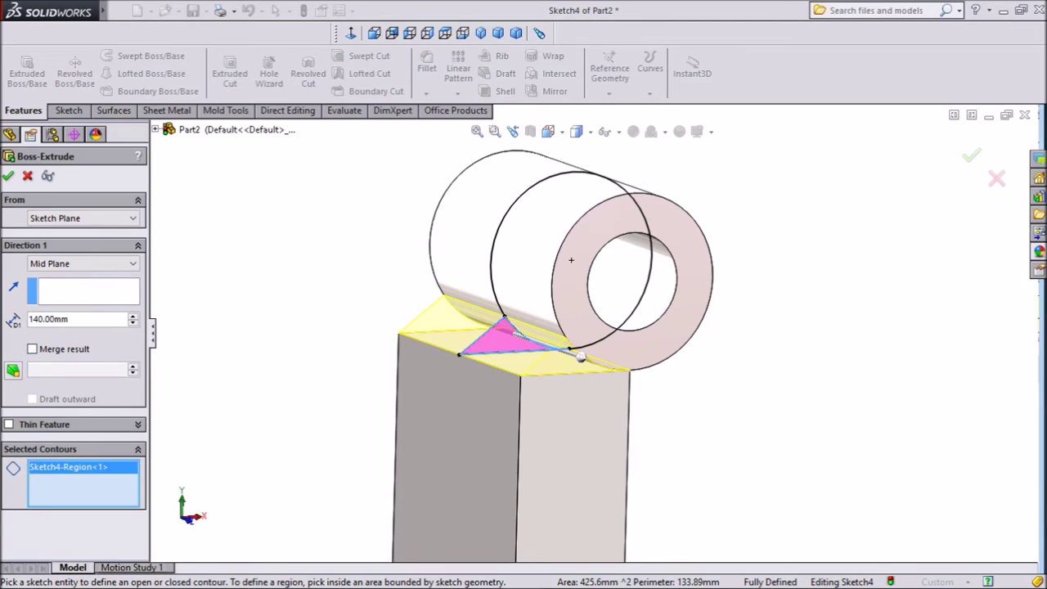
pyautogui.click(8, 176)
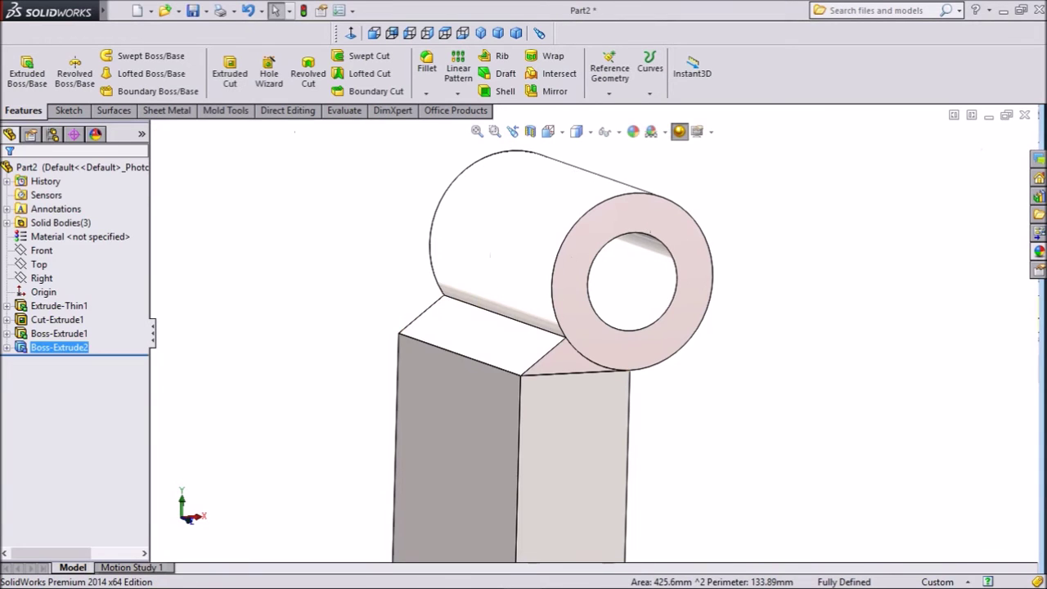
# Apply the polished steel appearance to both the tube extrusion and the wedge extrusion
pyautogui.moveTo(573, 327)
pyautogui.mouseDown(button='middle')
pyautogui.moveTo(543, 321)
pyautogui.moveTo(582, 325)
pyautogui.moveTo(561, 313)
pyautogui.mouseUp(button='middle')
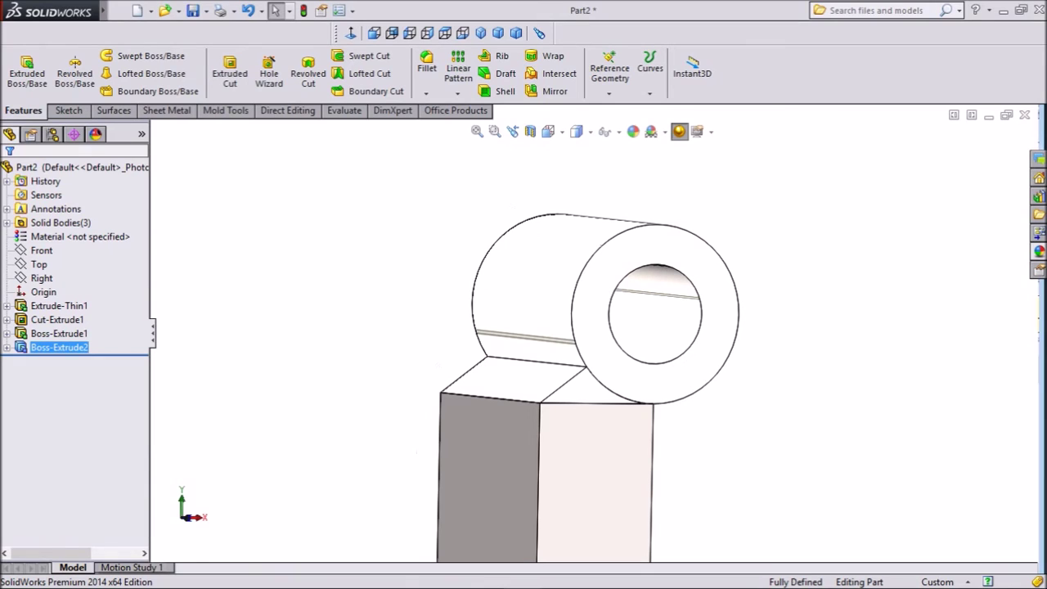
pyautogui.keyDown('ctrl'); pyautogui.click(59, 332); pyautogui.keyUp('ctrl')
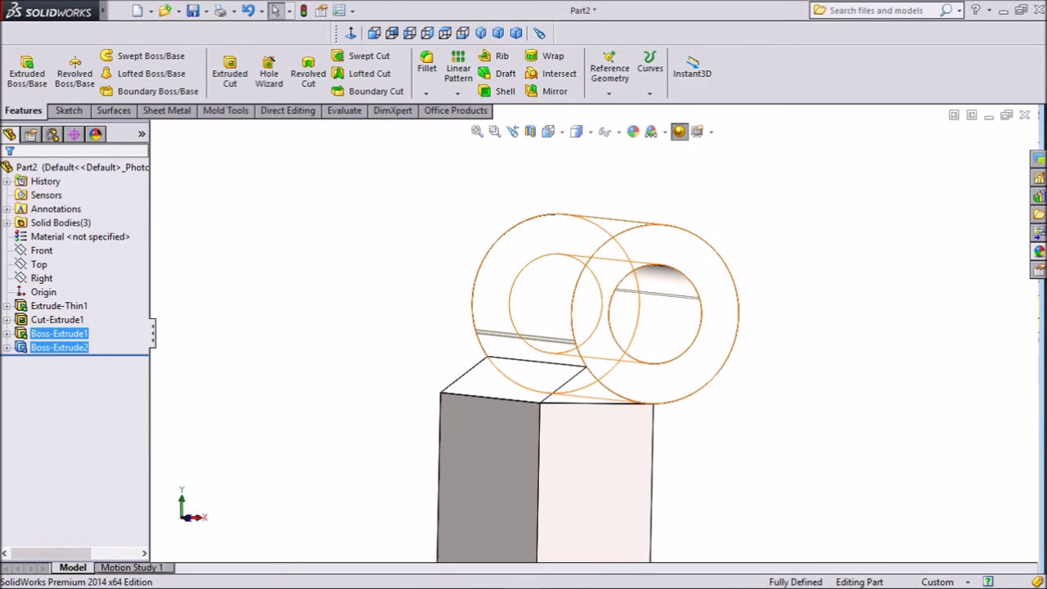
pyautogui.click(59, 333)
pyautogui.click(59, 347)
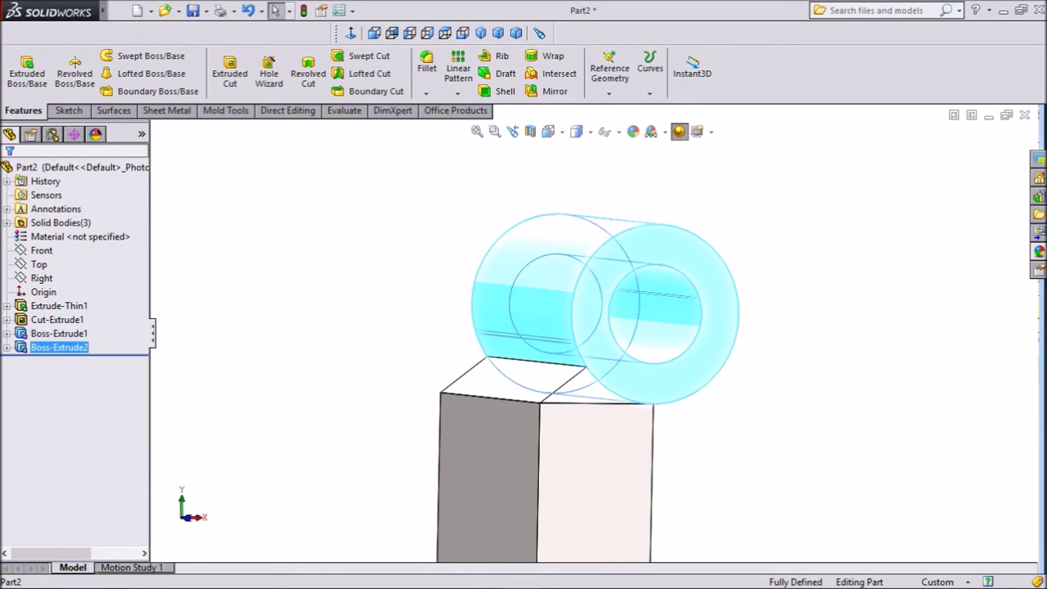
pyautogui.keyDown('ctrl'); pyautogui.click(59, 334); pyautogui.keyUp('ctrl')
pyautogui.click(1039, 251)
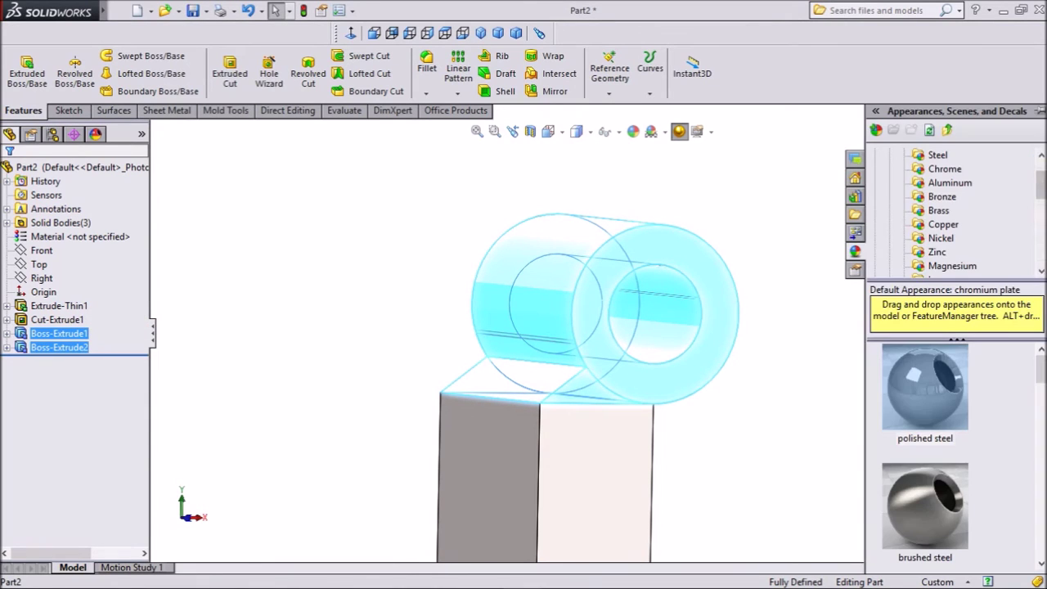
pyautogui.moveTo(925, 386); pyautogui.dragTo(847, 375)
pyautogui.scroll(3, 594, 332)
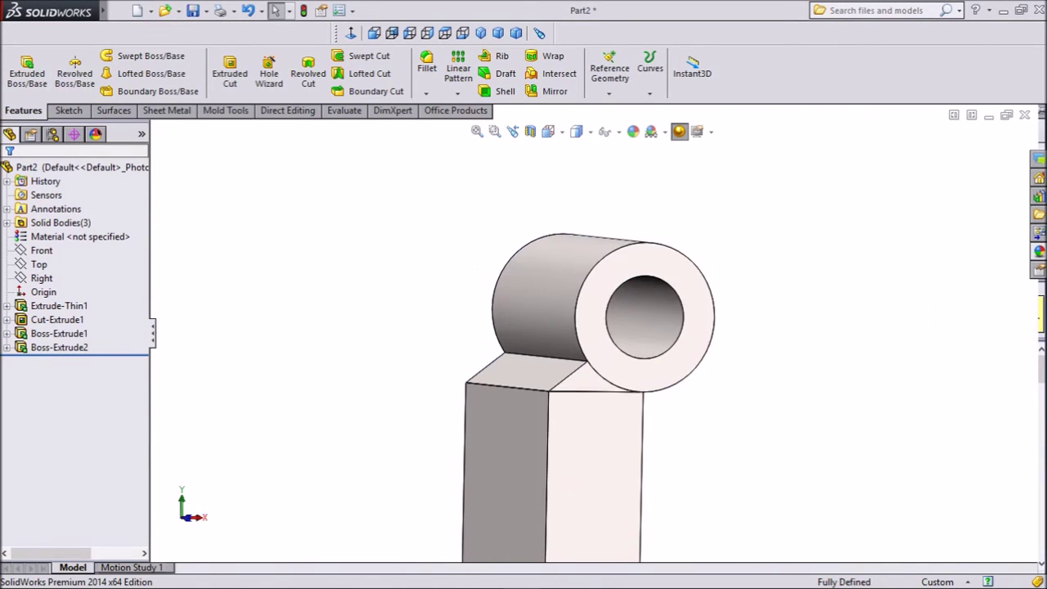
# Open a new sketch on the tube's front ring-shaped end face, viewed face-on at the tube
pyautogui.moveTo(664, 288); pyautogui.dragTo(605, 344, button='middle')
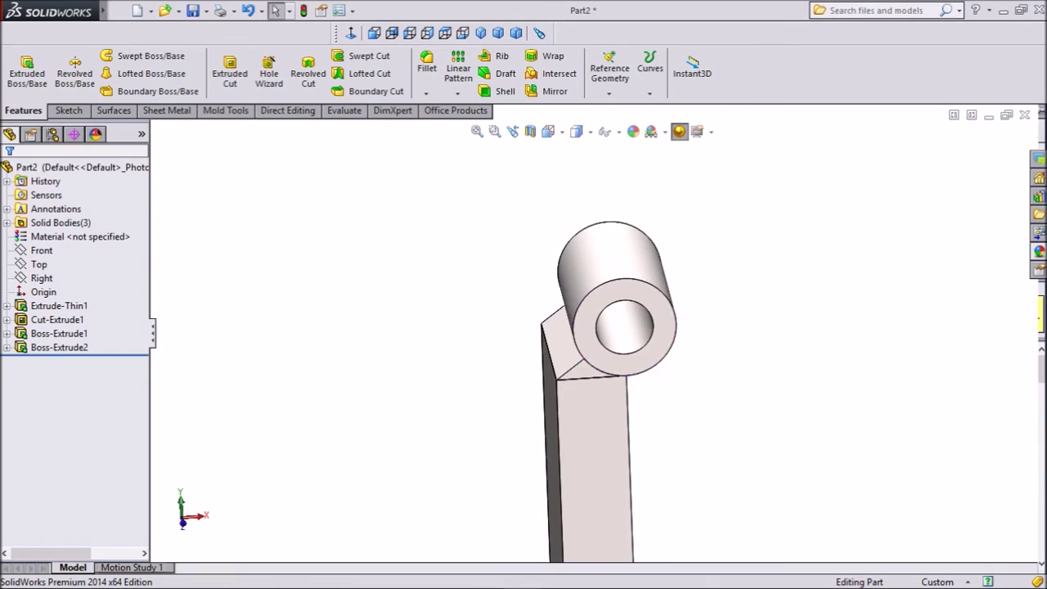
pyautogui.click(658, 352)
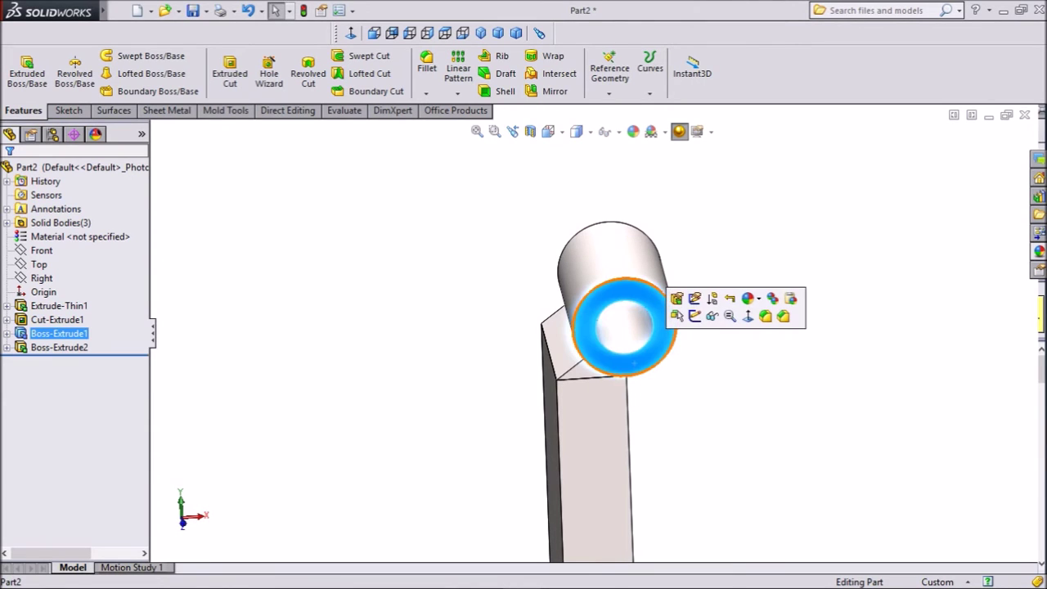
pyautogui.click(694, 317)
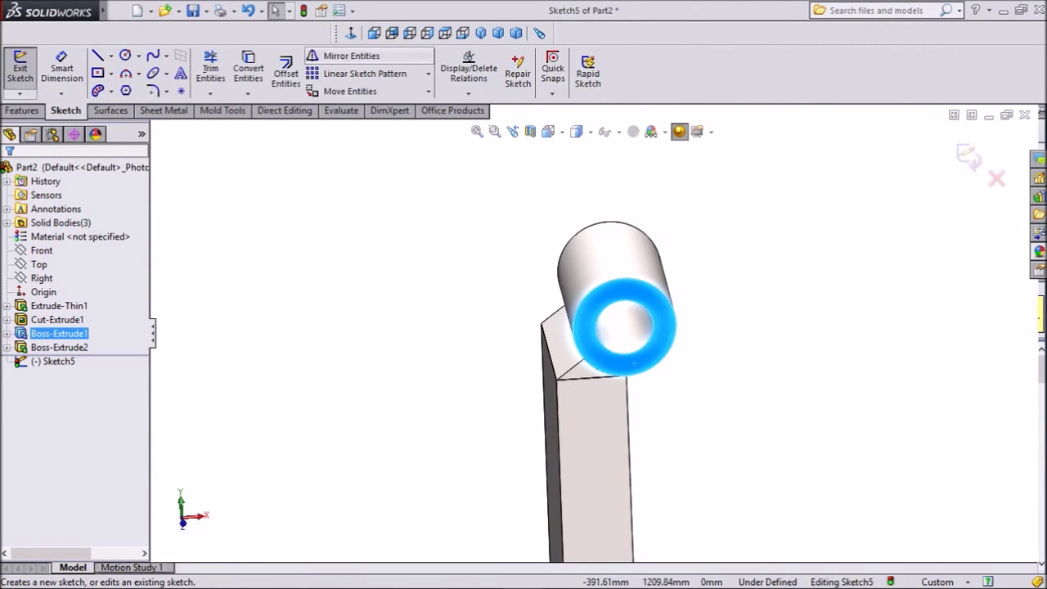
pyautogui.click(350, 33)
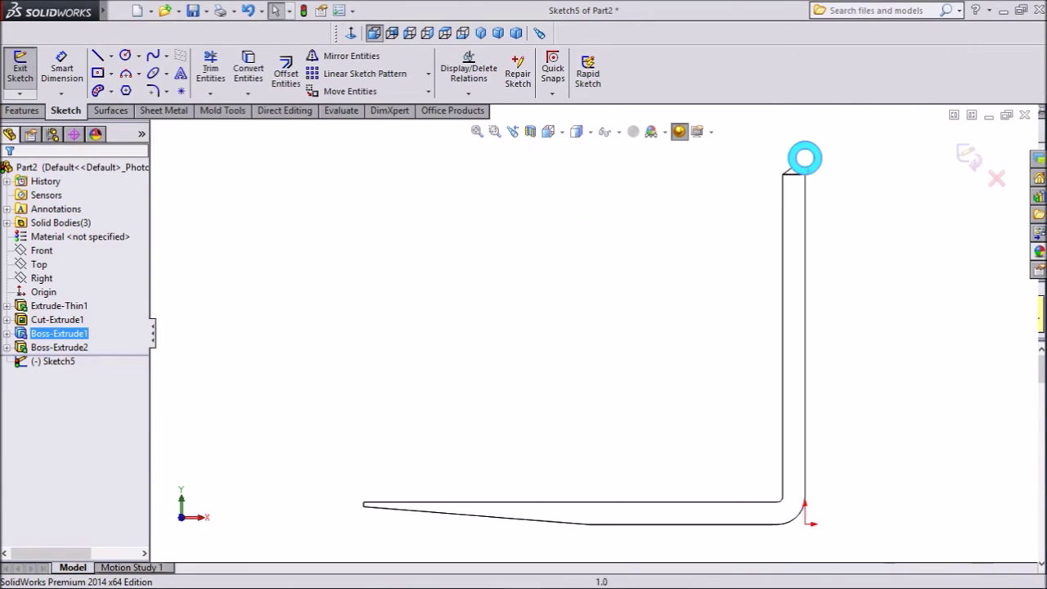
pyautogui.scroll(-4, 846, 155)
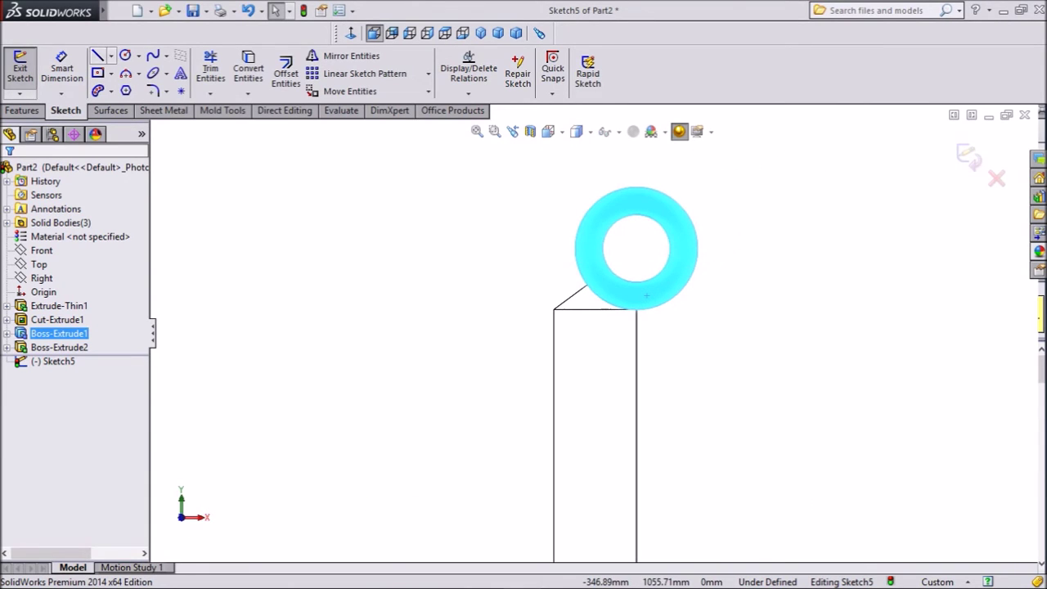
# Sketch connected lines from the outer circle's left quadrant straight down inside the leg, horizontally to its right edge, and up to its top corner
pyautogui.click(97, 55)
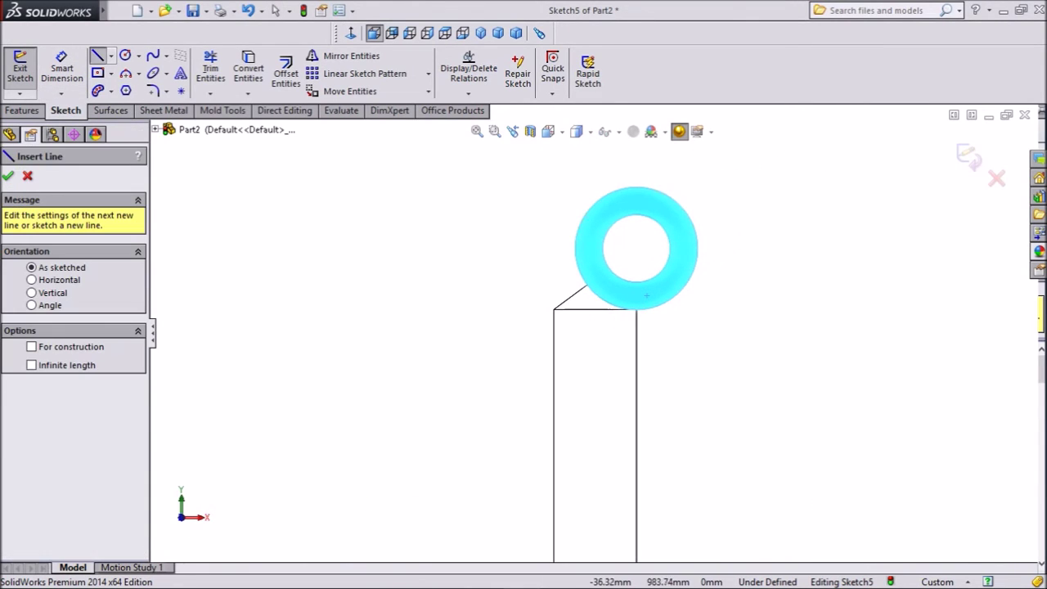
pyautogui.click(575, 249)
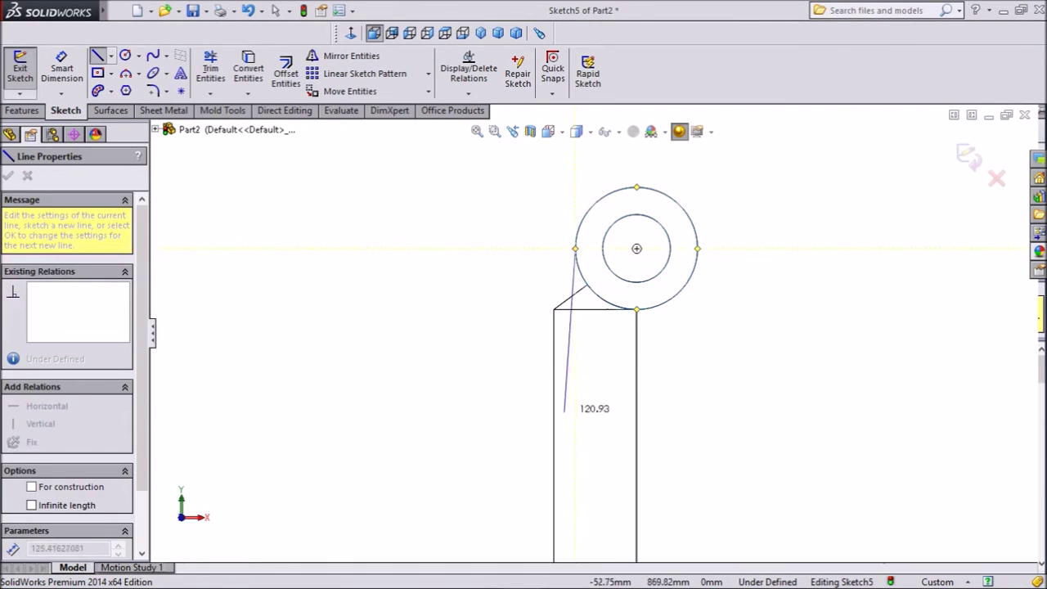
pyautogui.click(575, 498)
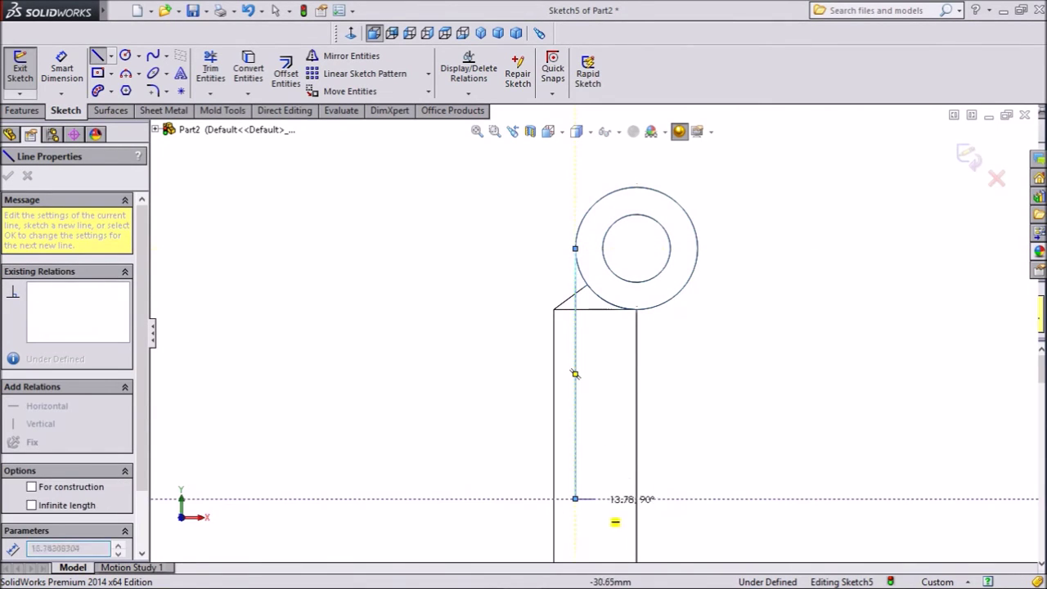
pyautogui.click(636, 498)
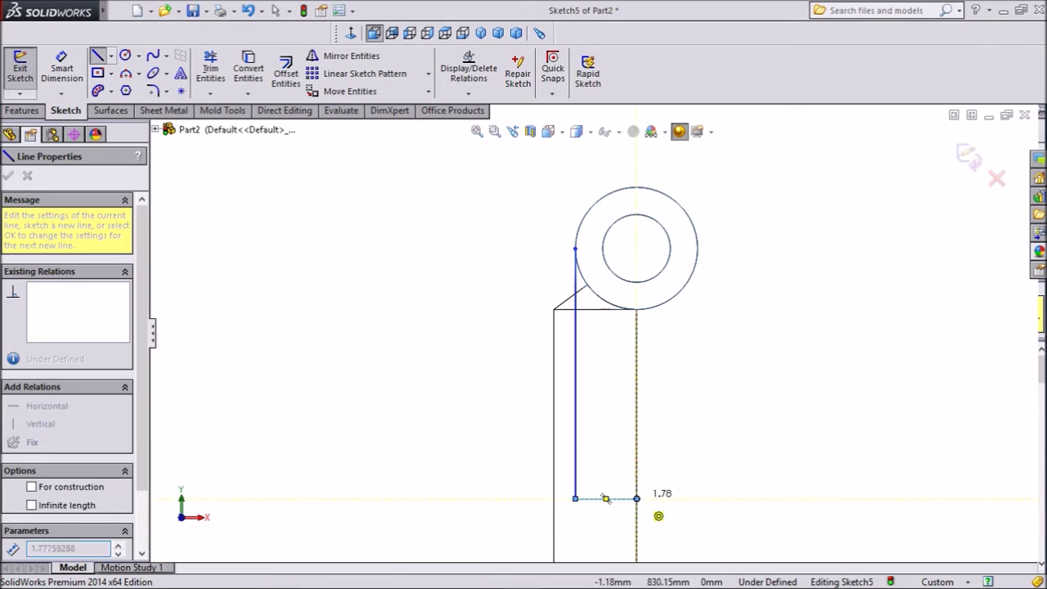
pyautogui.click(636, 309)
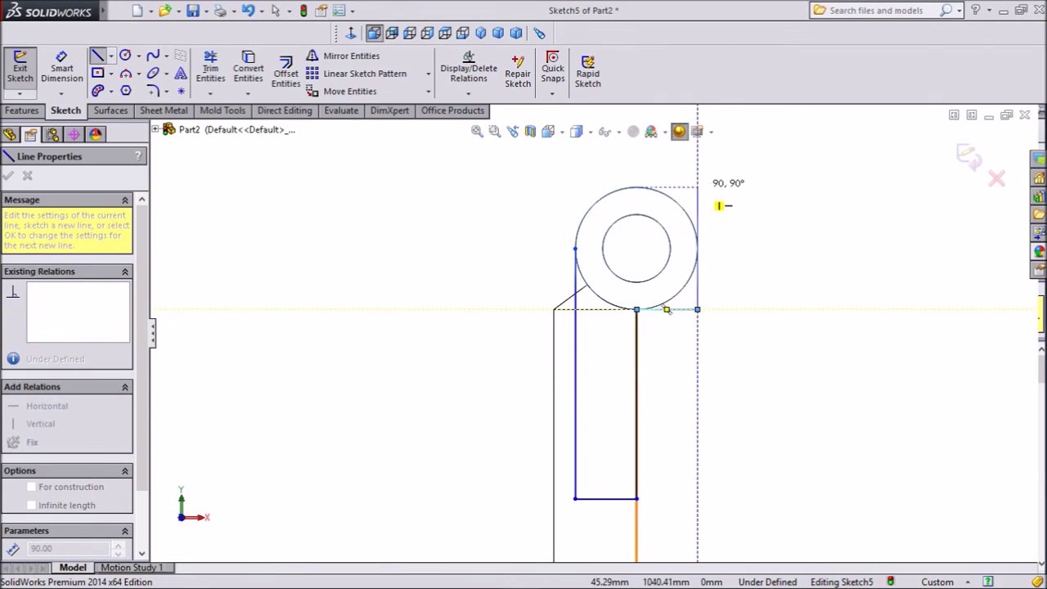
# Continue the line chain 45 mm to the right, 90 mm up and 45 mm back to the outer circle's topmost point, ending it there
pyautogui.click(697, 309)
pyautogui.click(697, 187)
pyautogui.click(636, 187)
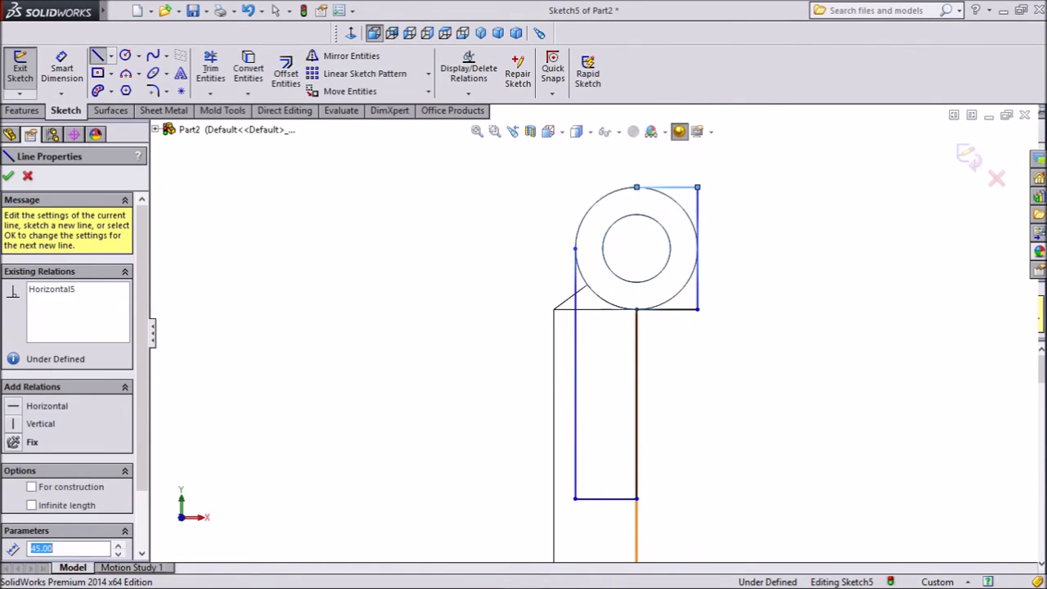
pyautogui.rightClick(771, 204)
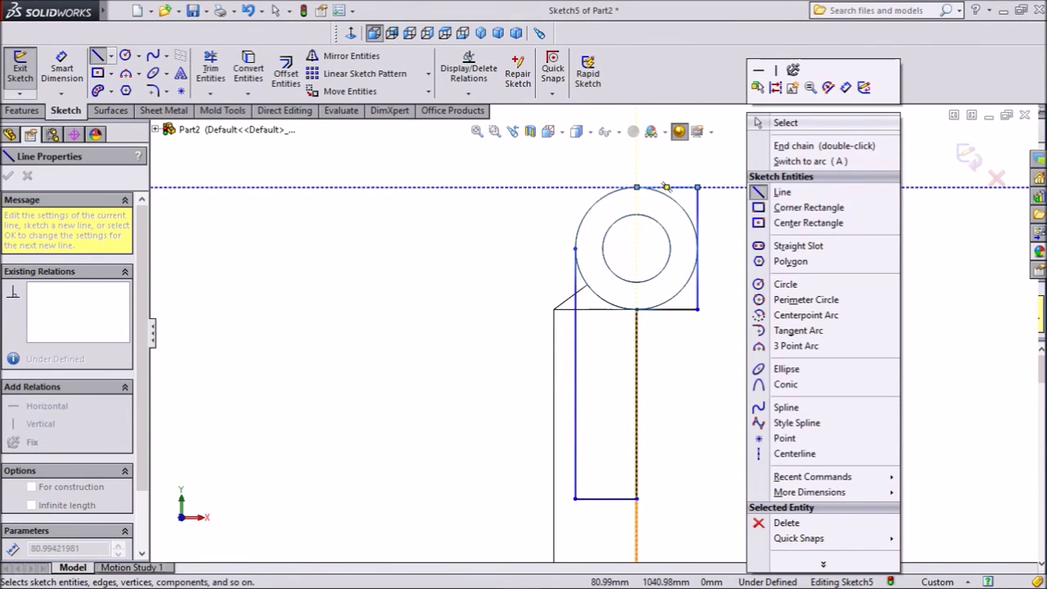
pyautogui.click(785, 122)
pyautogui.scroll(-3, 614, 161)
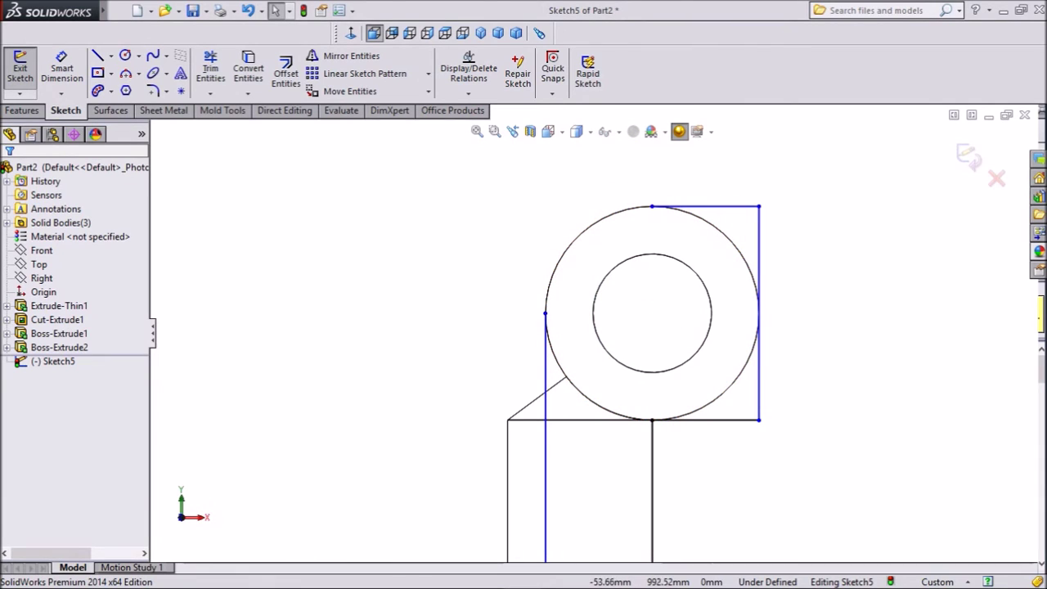
pyautogui.click(138, 72)
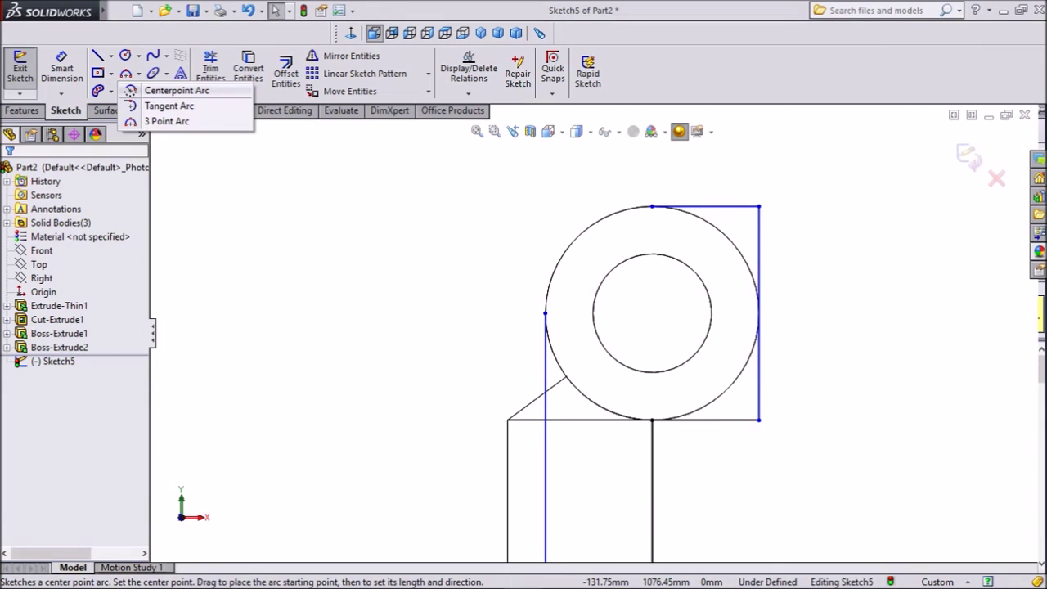
pyautogui.click(175, 90)
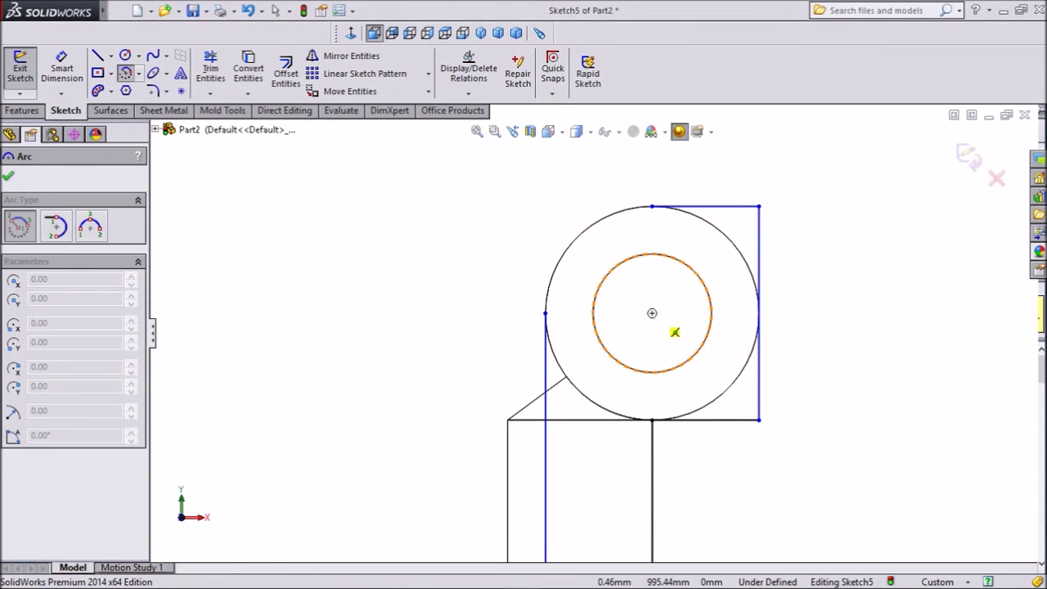
pyautogui.click(651, 313)
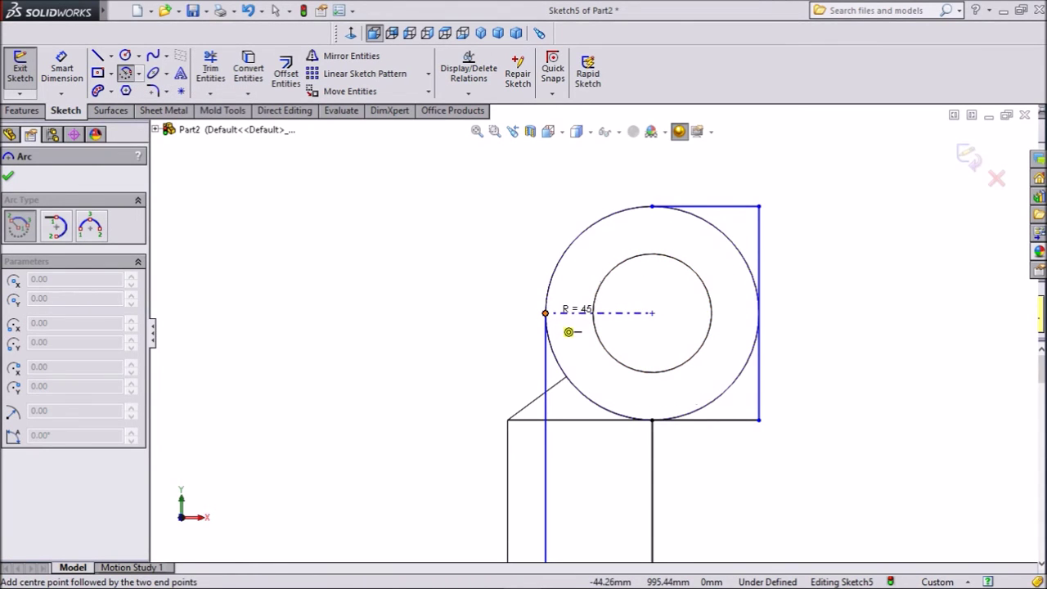
pyautogui.click(546, 312)
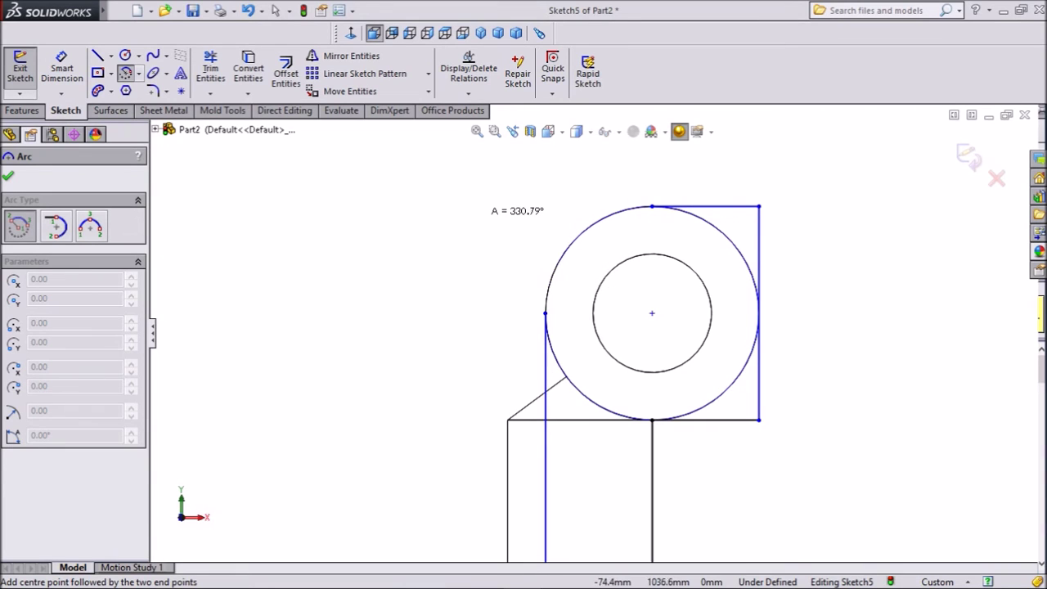
pyautogui.press('Escape')
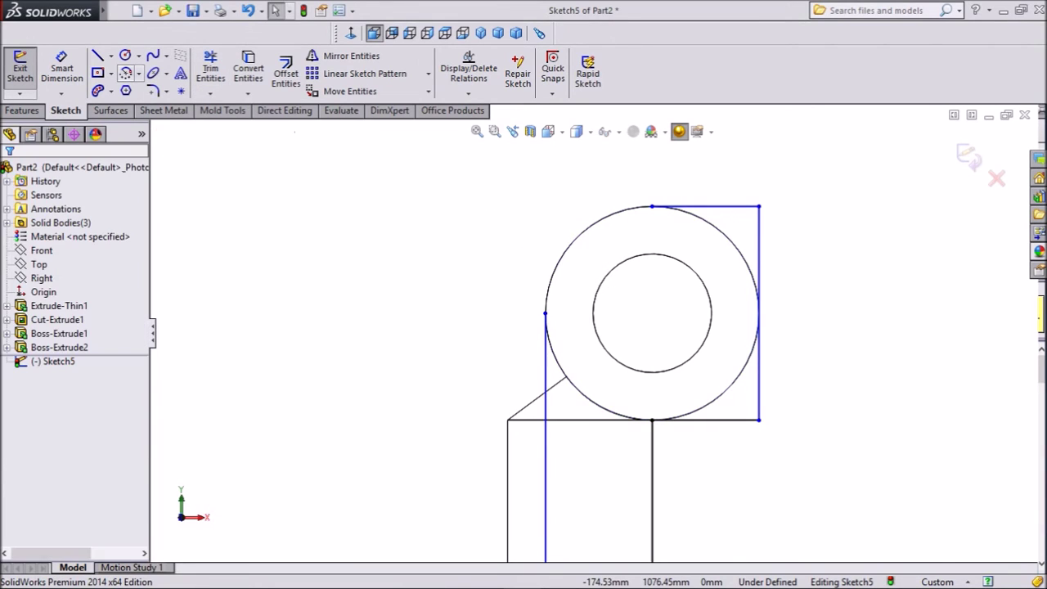
# Draw a three-point arc of 45 mm radius along the tube's outer circle, from its left quadrant to its topmost point
pyautogui.click(138, 73)
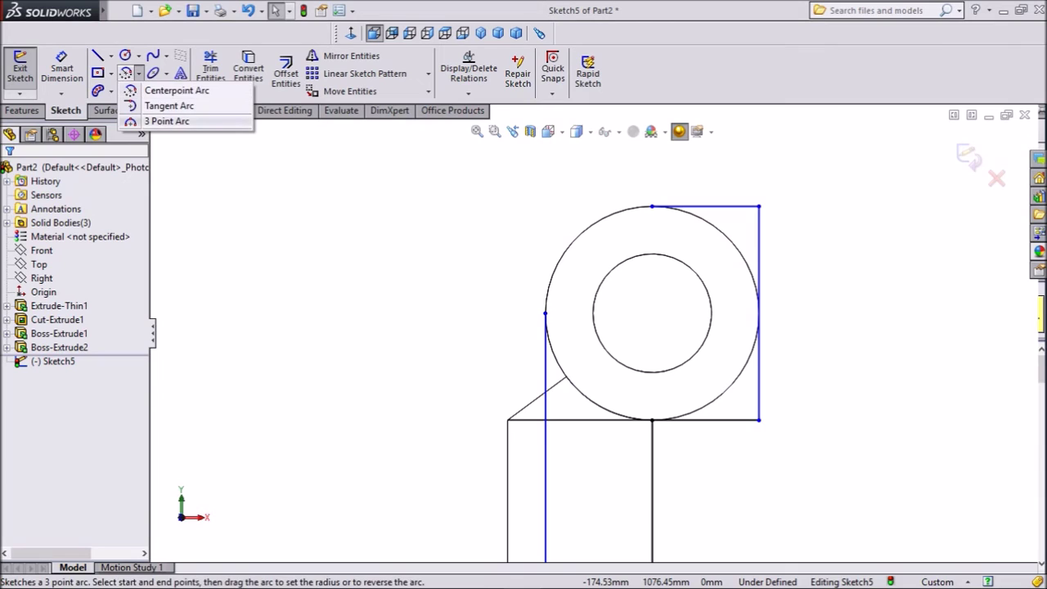
pyautogui.click(167, 121)
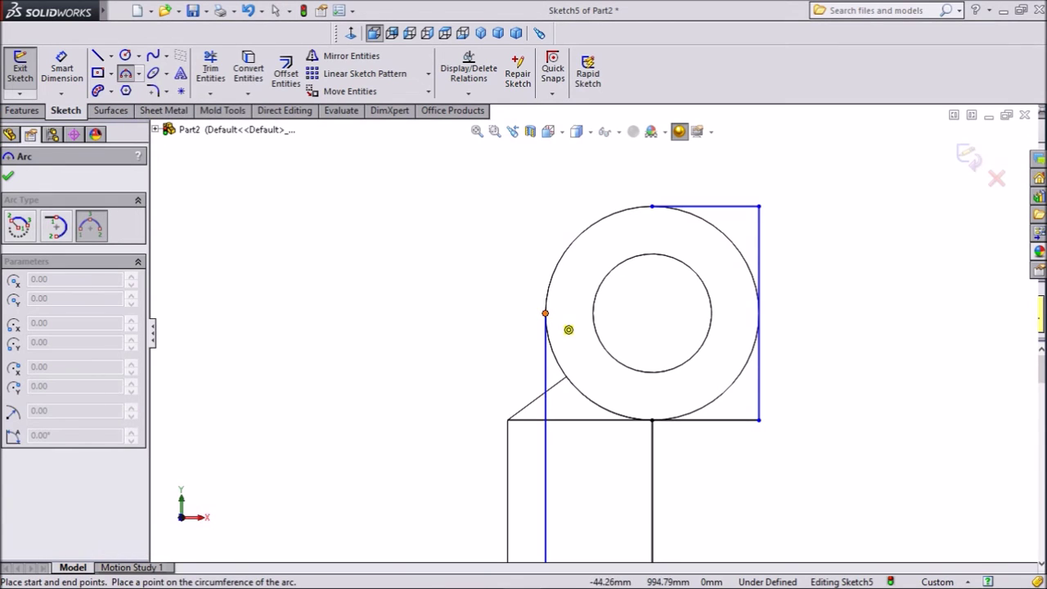
pyautogui.click(651, 207)
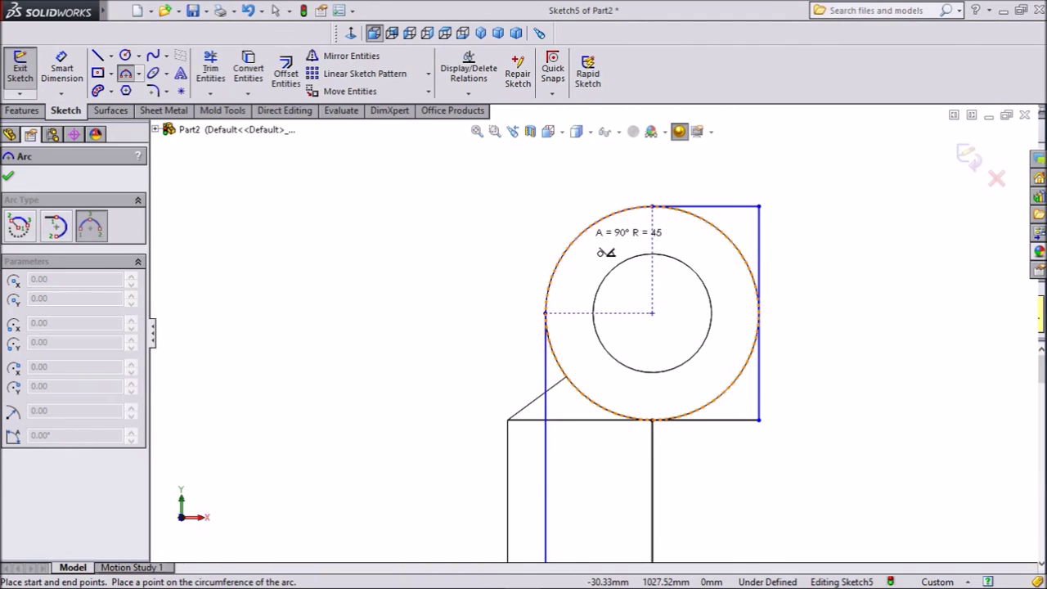
pyautogui.click(599, 245)
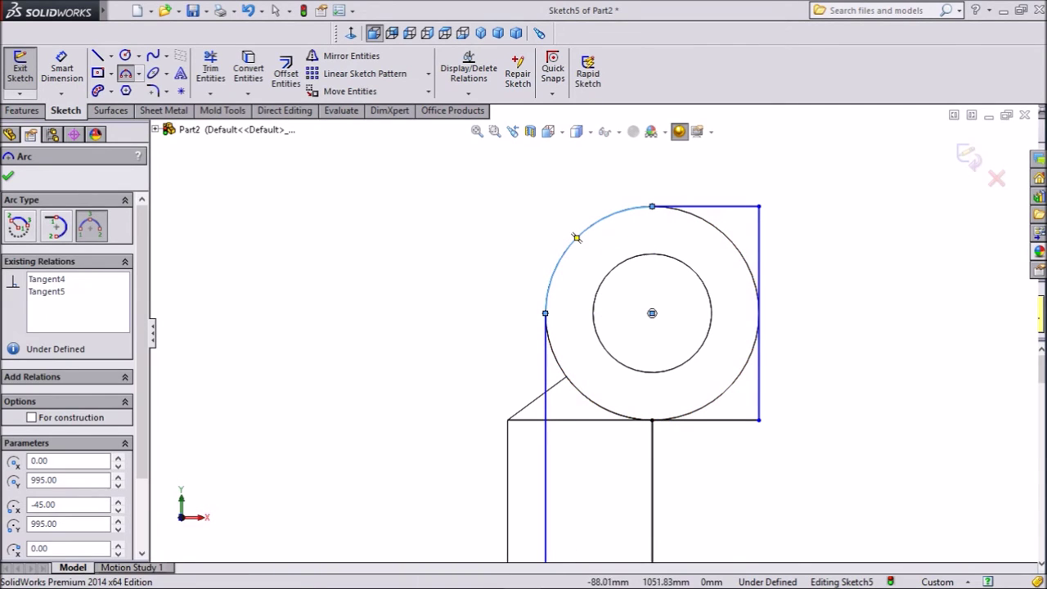
pyautogui.rightClick(426, 219)
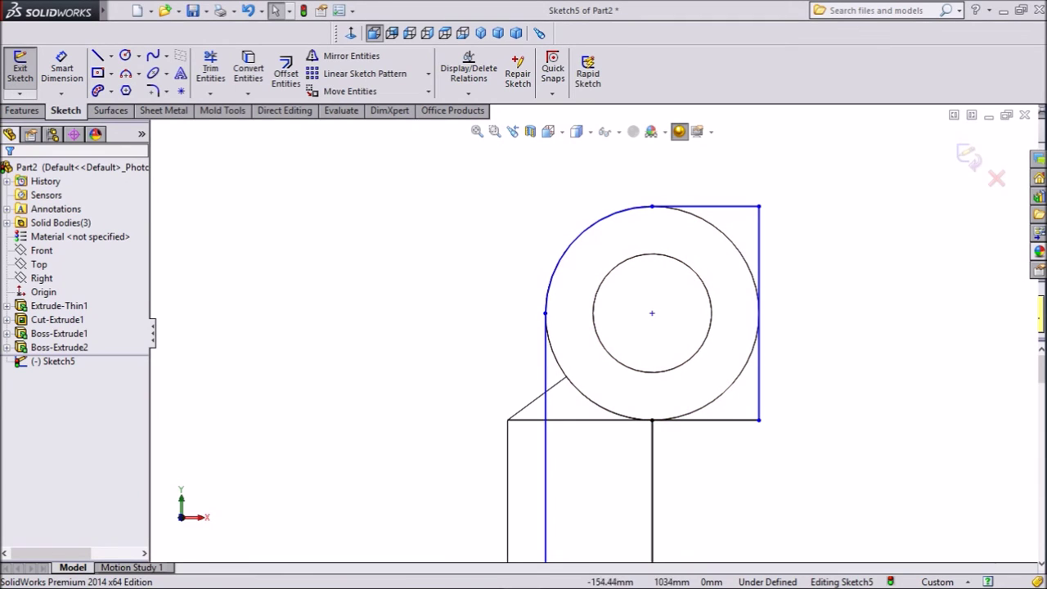
# Fillet the sketch corner directly below the tube, where the leg's right edge meets the short horizontal line, with a 12.5 mm radius
pyautogui.click(153, 91)
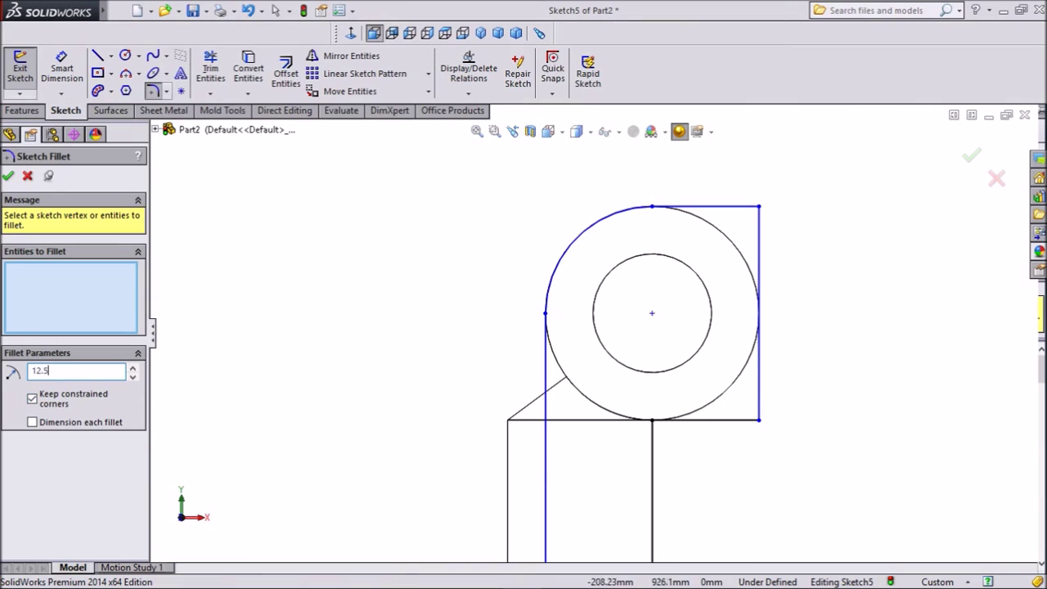
pyautogui.click(651, 420)
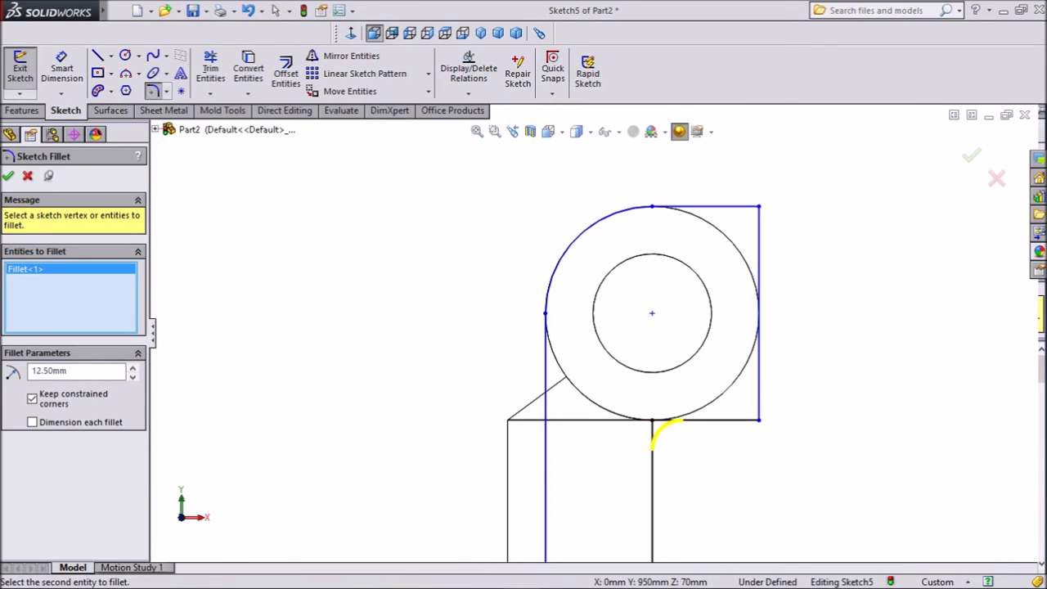
pyautogui.press('Return')
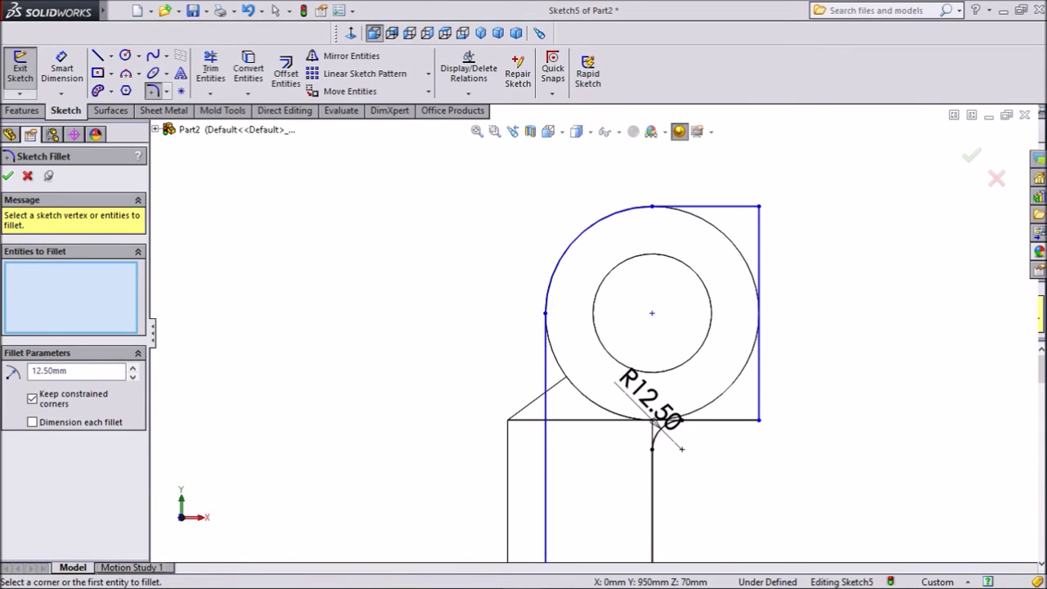
pyautogui.press('Return')
# Dimension the profile's bottom horizontal line at 45 mm
pyautogui.scroll(1, 593, 331)
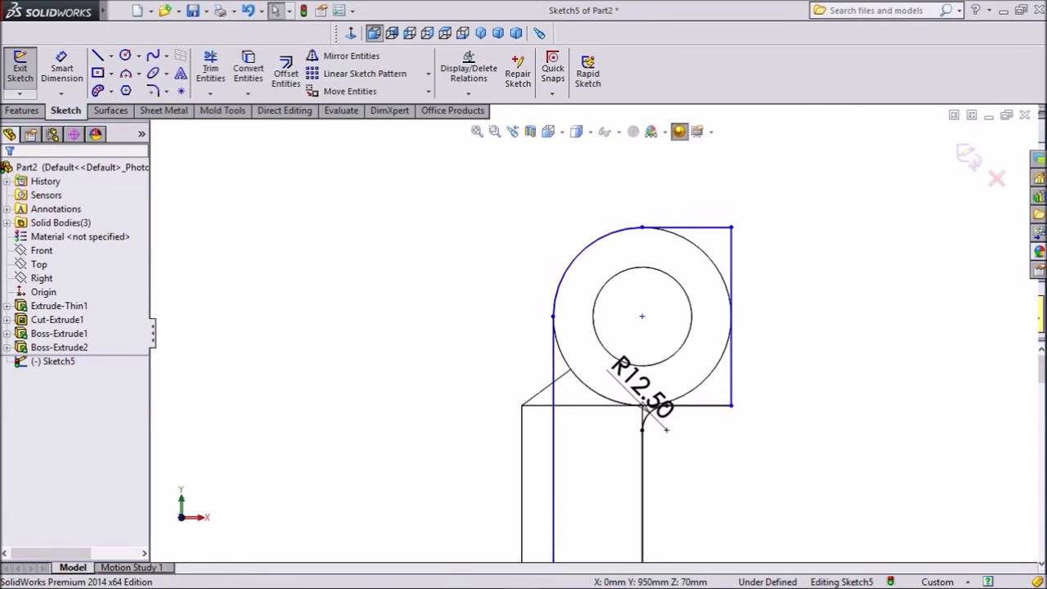
pyautogui.click(62, 69)
pyautogui.scroll(6, 593, 331)
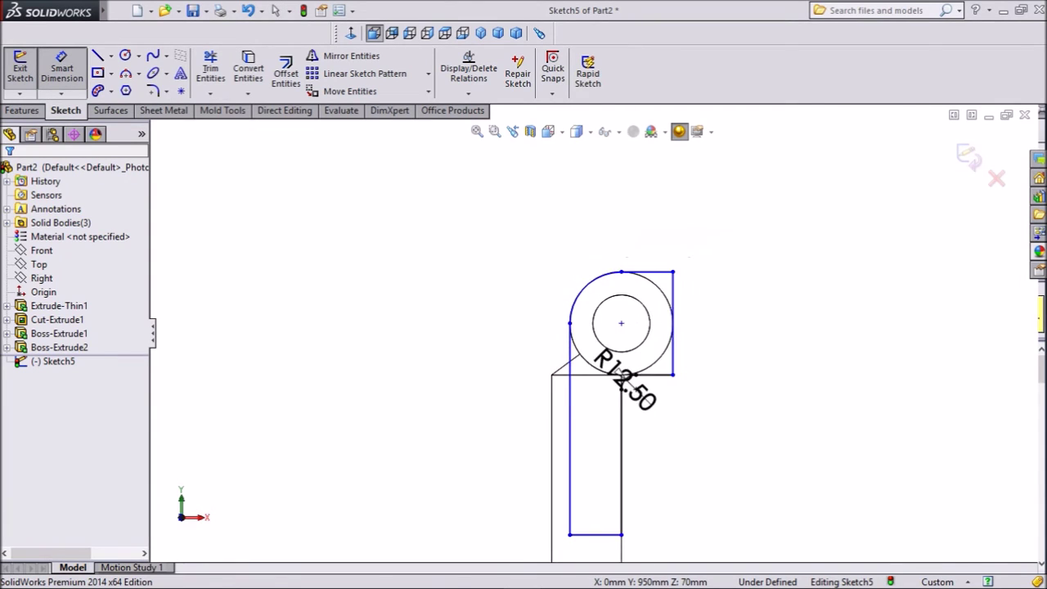
pyautogui.scroll(-4, 619, 479)
pyautogui.click(565, 417)
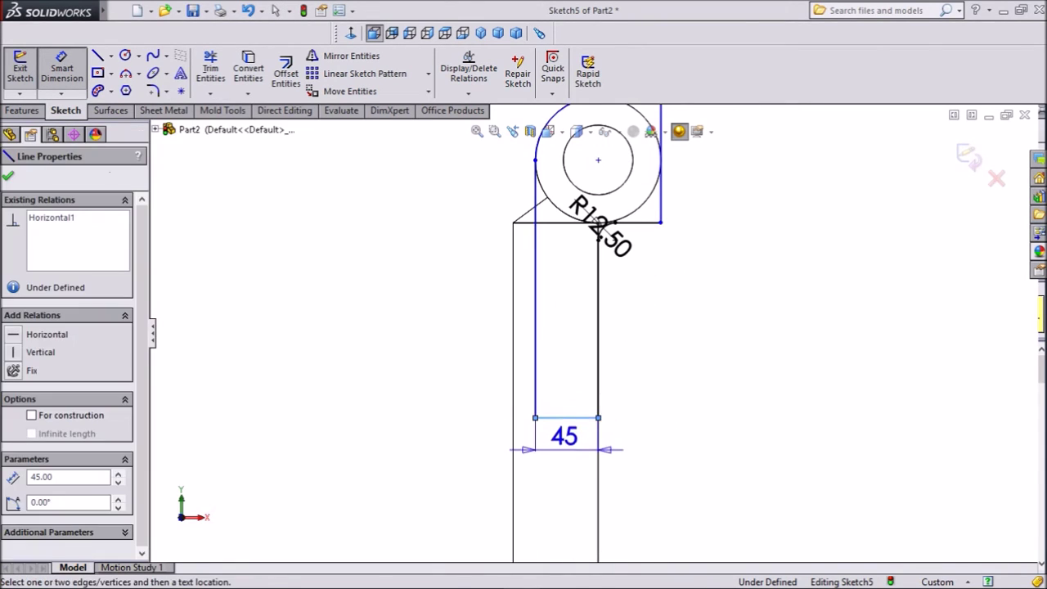
pyautogui.click(566, 443)
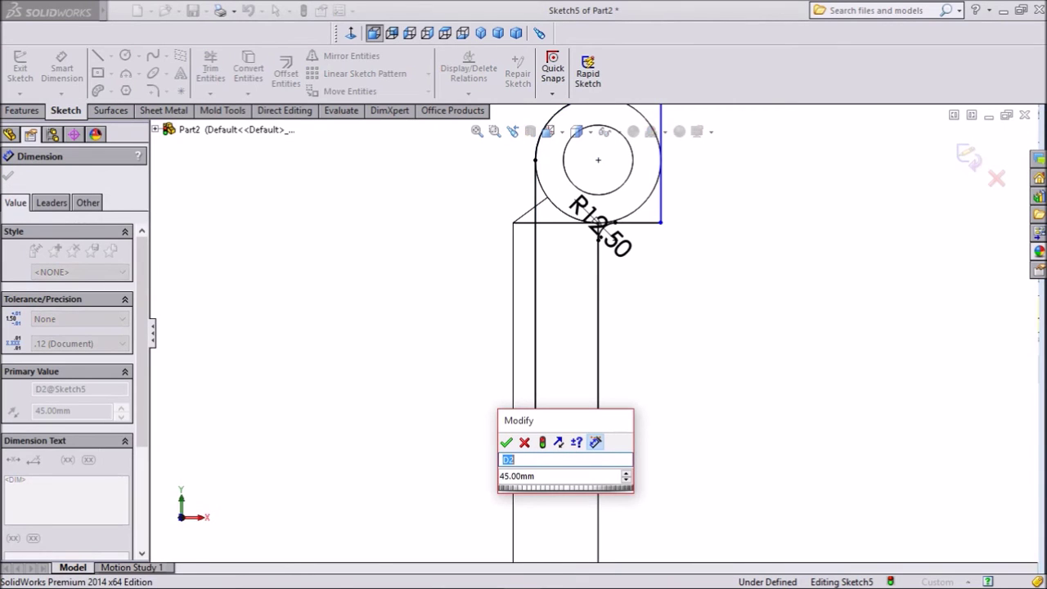
pyautogui.click(506, 441)
# Dimension the height from the arc's topmost point to the profile's bottom line and set it to 450 mm
pyautogui.scroll(2, 591, 337)
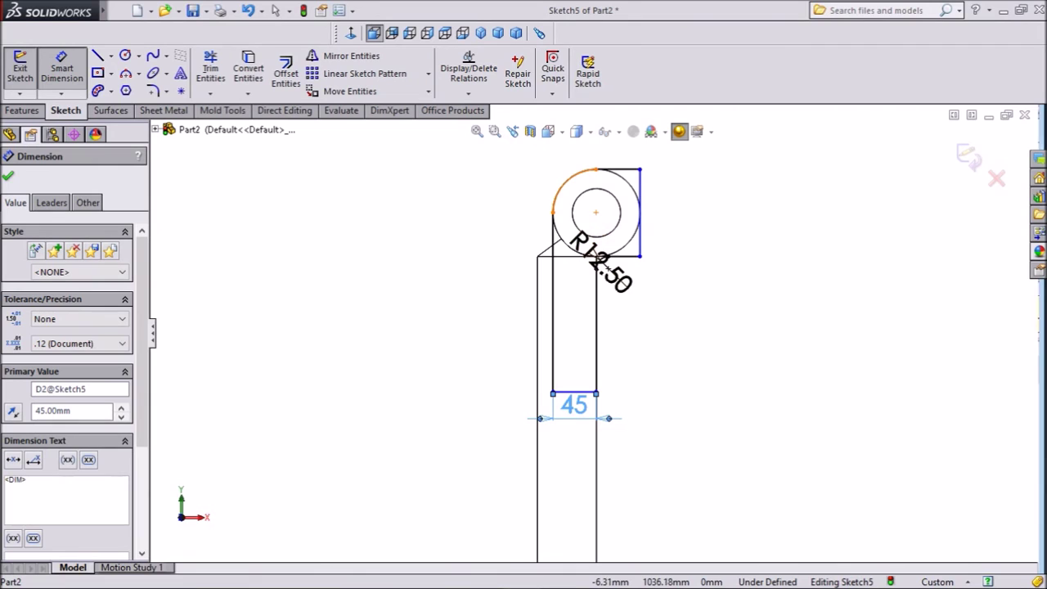
pyautogui.click(596, 169)
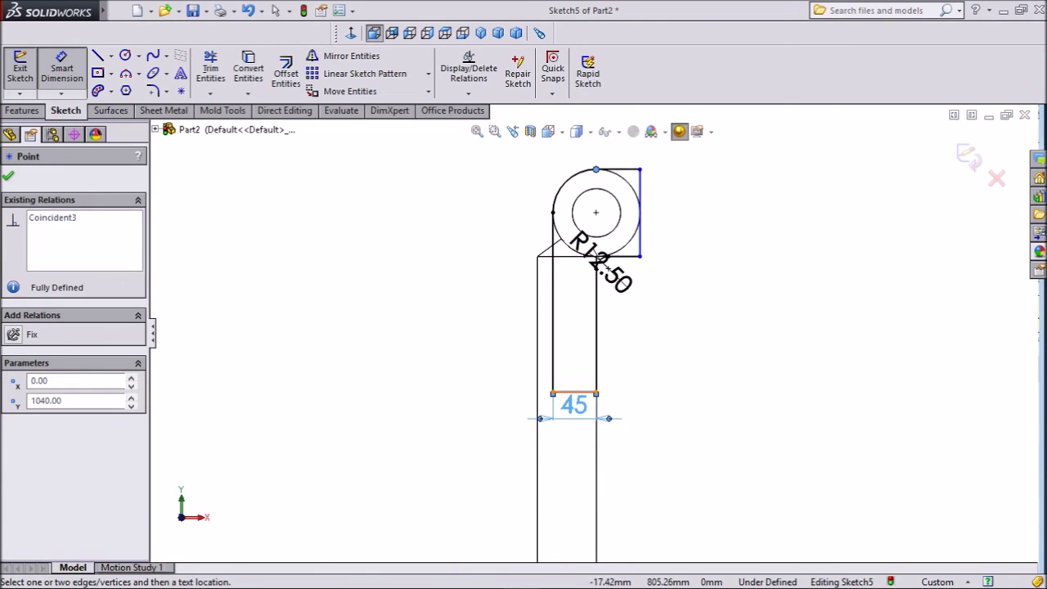
pyautogui.click(576, 392)
pyautogui.click(697, 278)
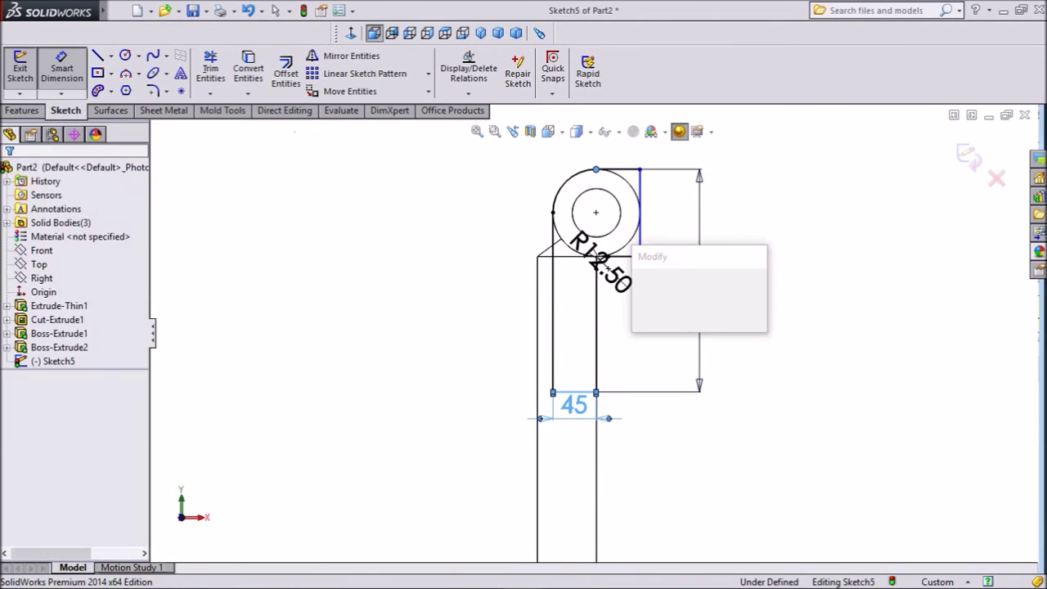
pyautogui.write('4')
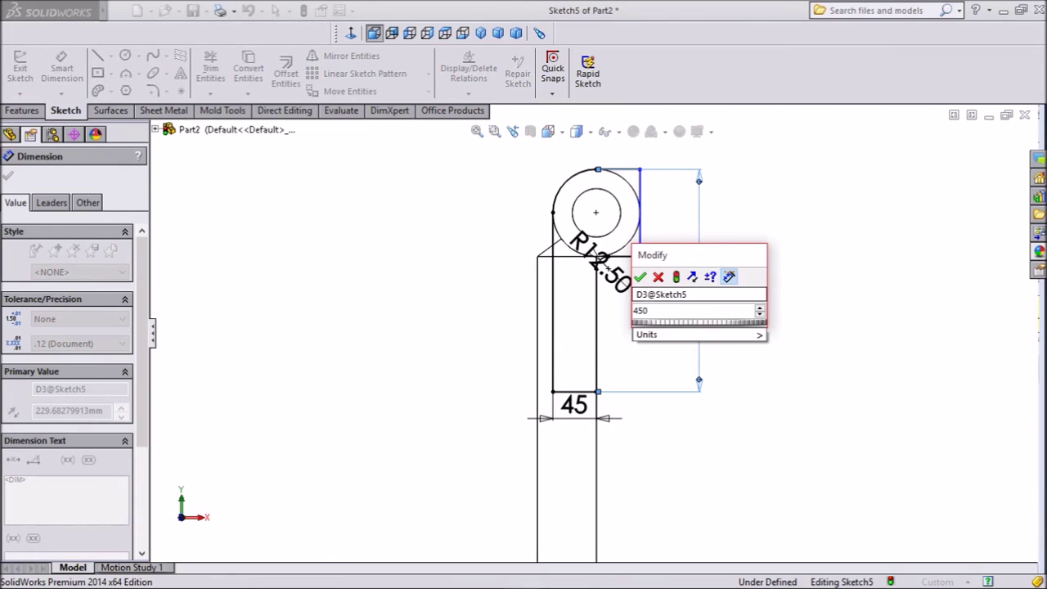
pyautogui.write('50')
pyautogui.press('Return')
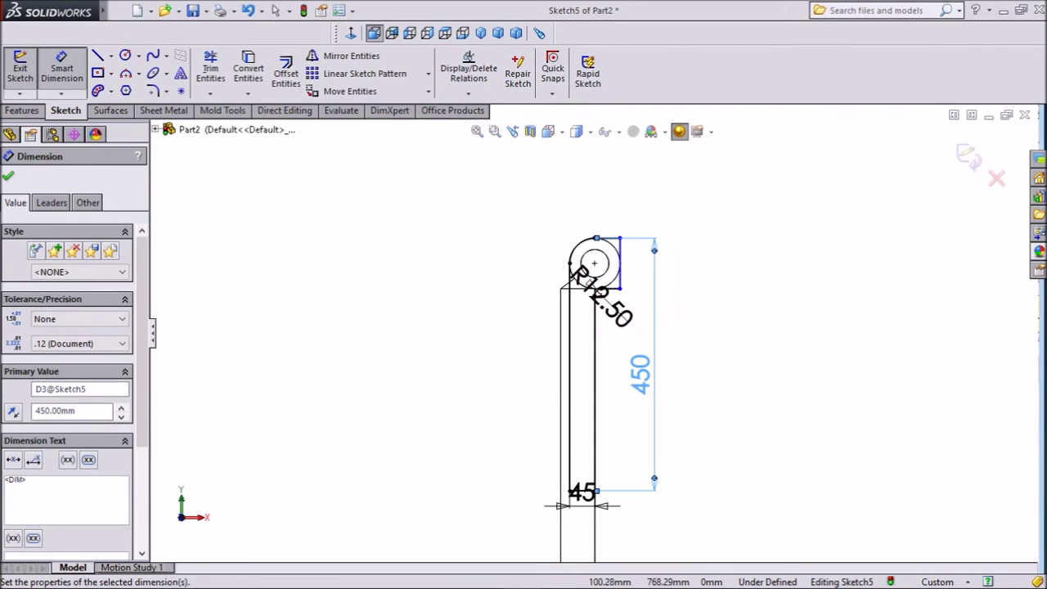
pyautogui.scroll(-1, 590, 282)
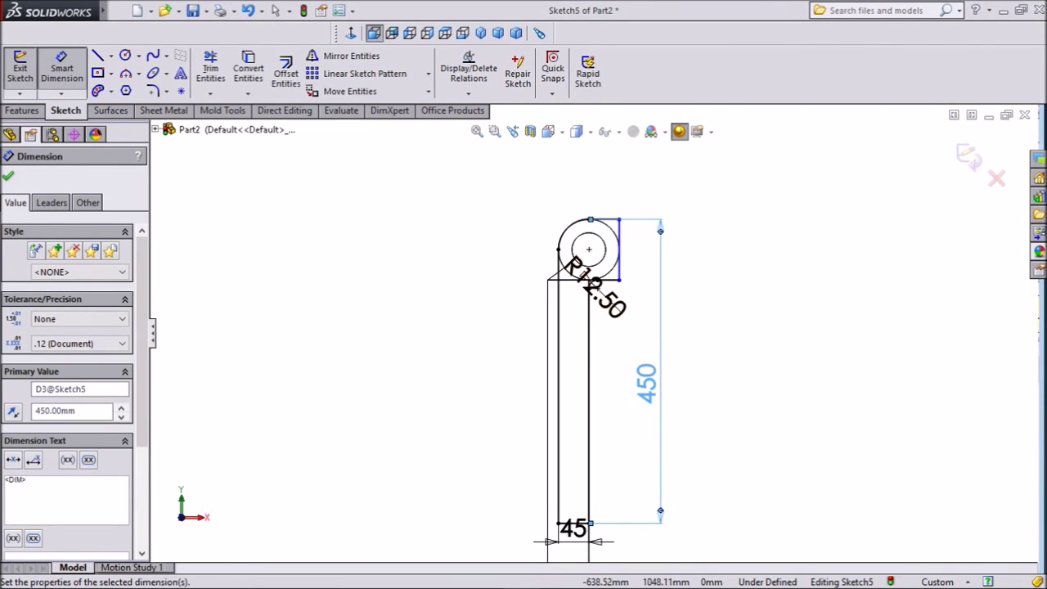
pyautogui.click(9, 176)
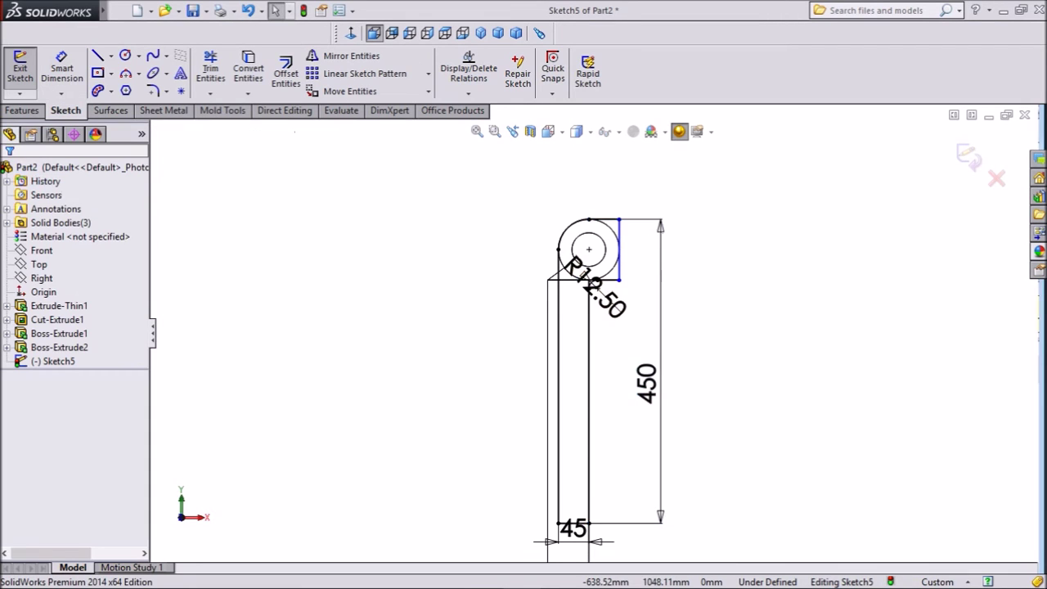
# Make the profile's right vertical line beside the tube tangent to the tube's outer circular edge
pyautogui.scroll(-5, 598, 288)
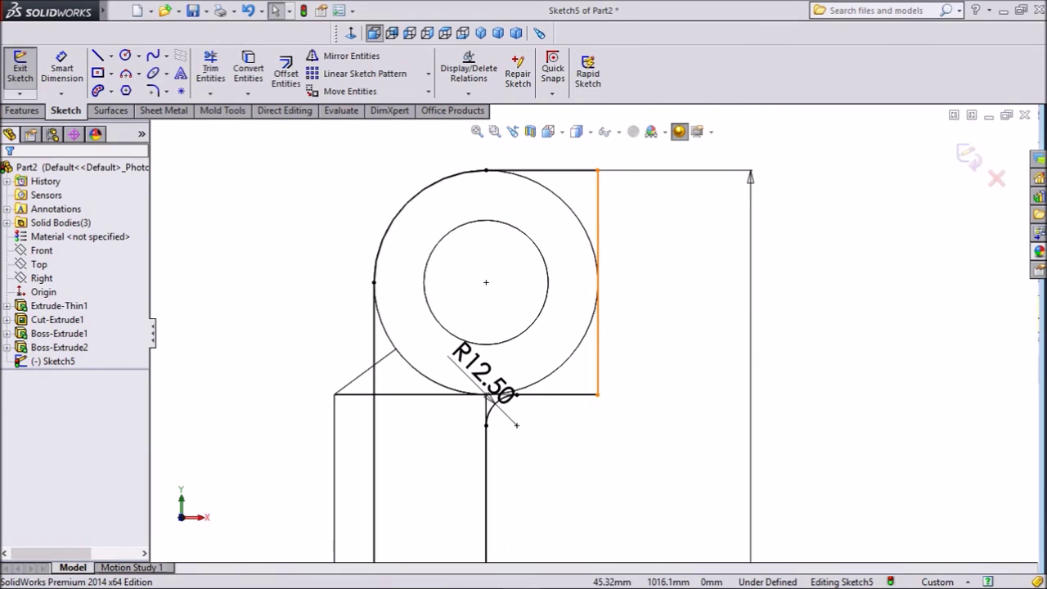
pyautogui.click(598, 282)
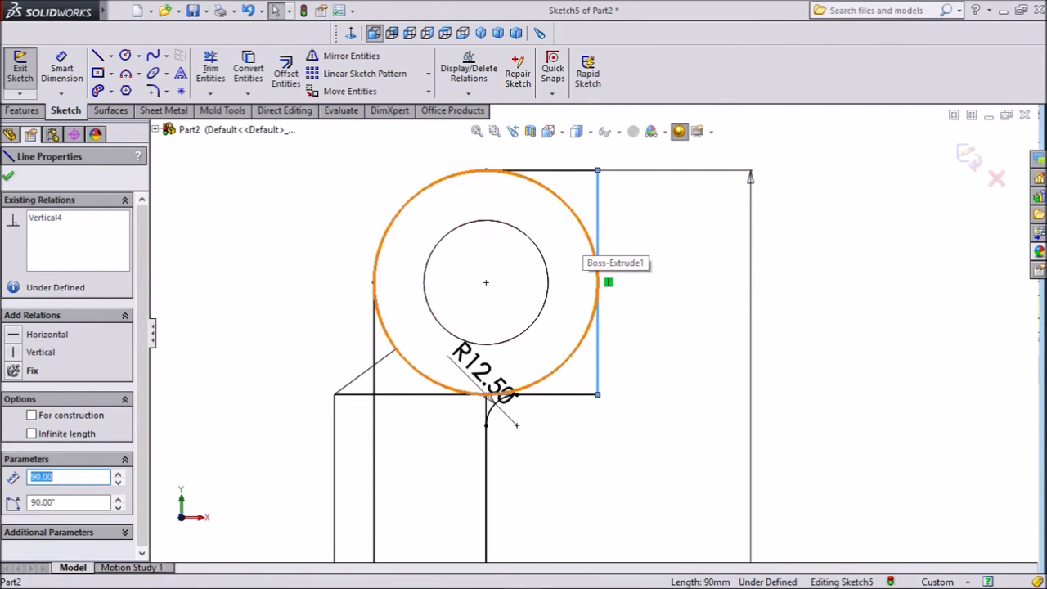
pyautogui.keyDown('ctrl'); pyautogui.click(594, 277); pyautogui.keyUp('ctrl')
pyautogui.click(626, 182)
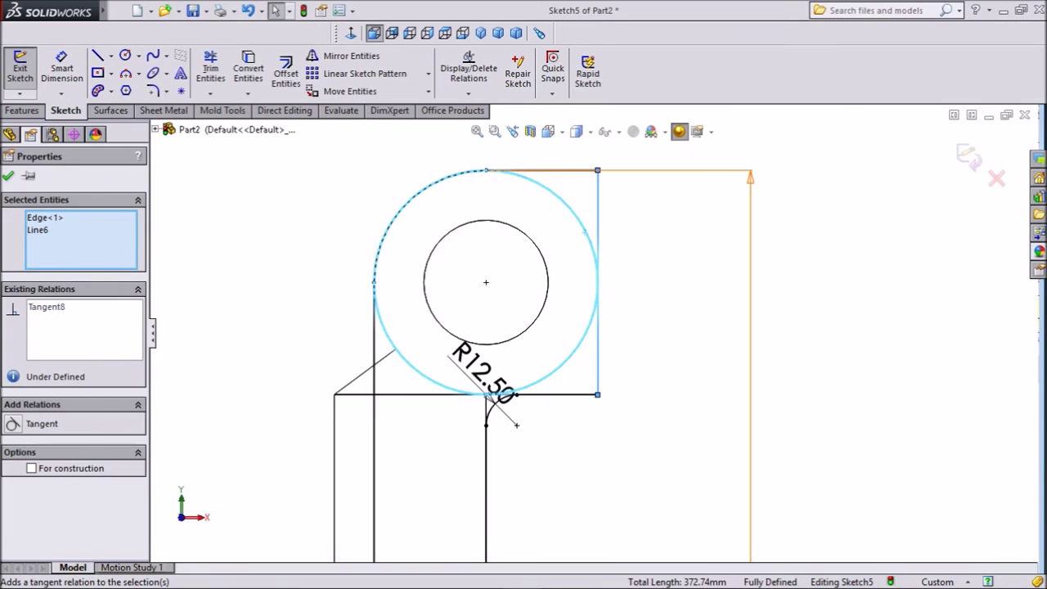
pyautogui.press('Escape')
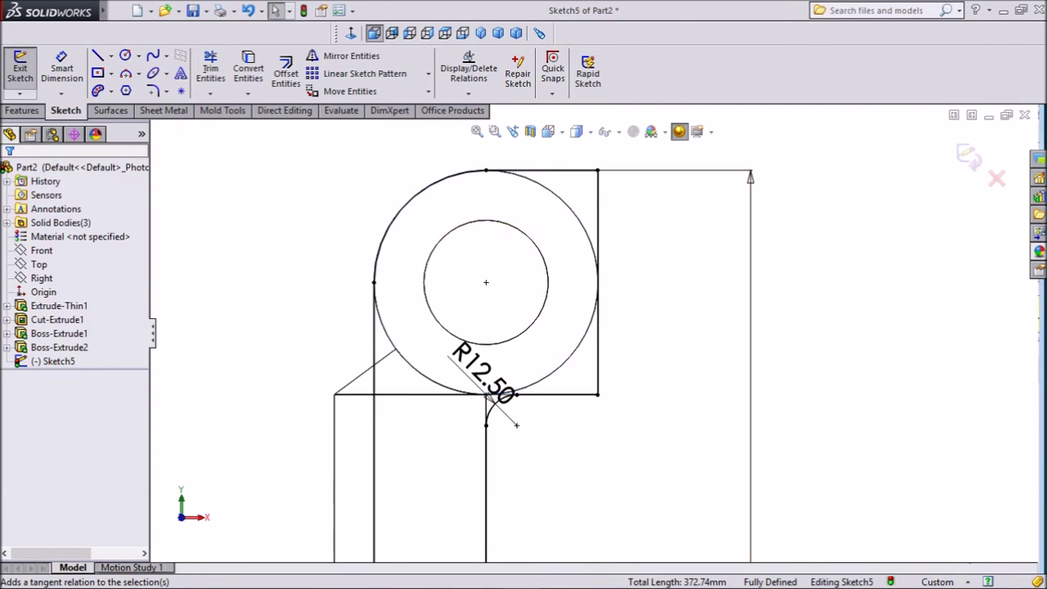
# Start a boss extrusion of the side-plate profile, selecting the ring around the tube's bore and the leg region as contours
pyautogui.scroll(3, 589, 332)
pyautogui.click(23, 111)
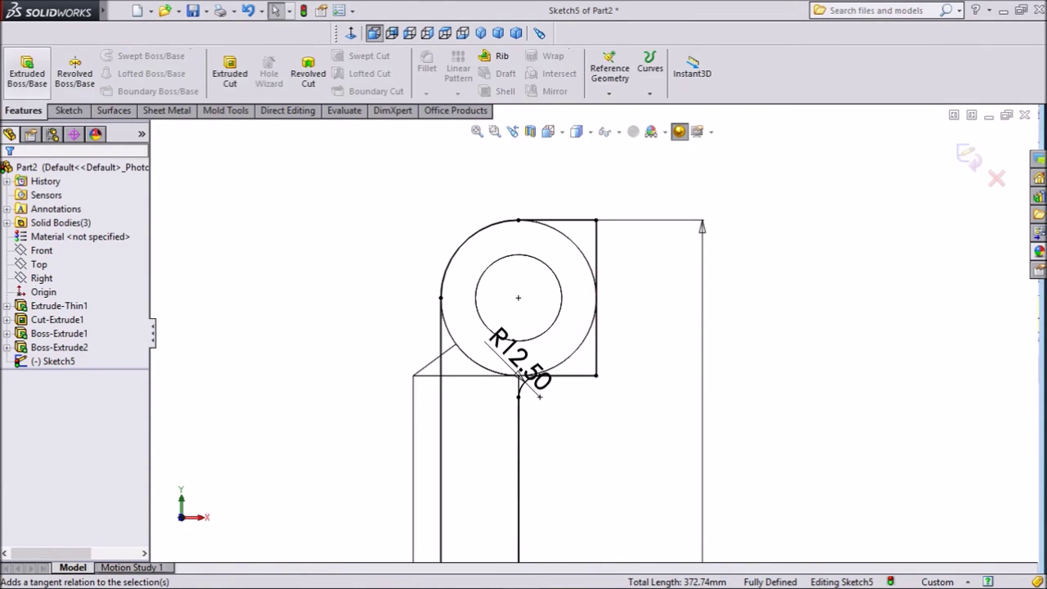
pyautogui.click(27, 72)
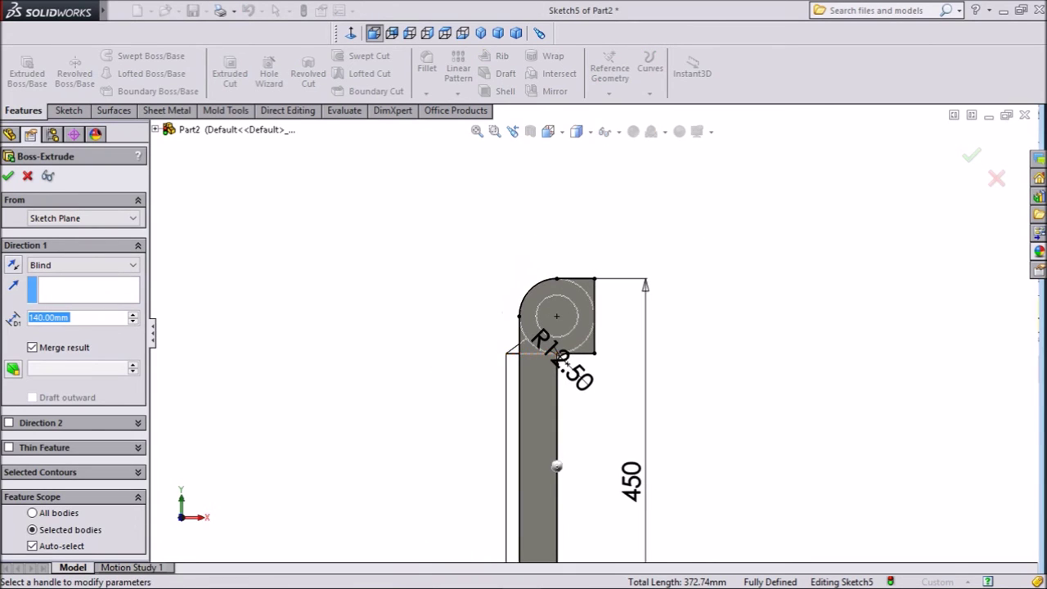
pyautogui.scroll(-3, 633, 342)
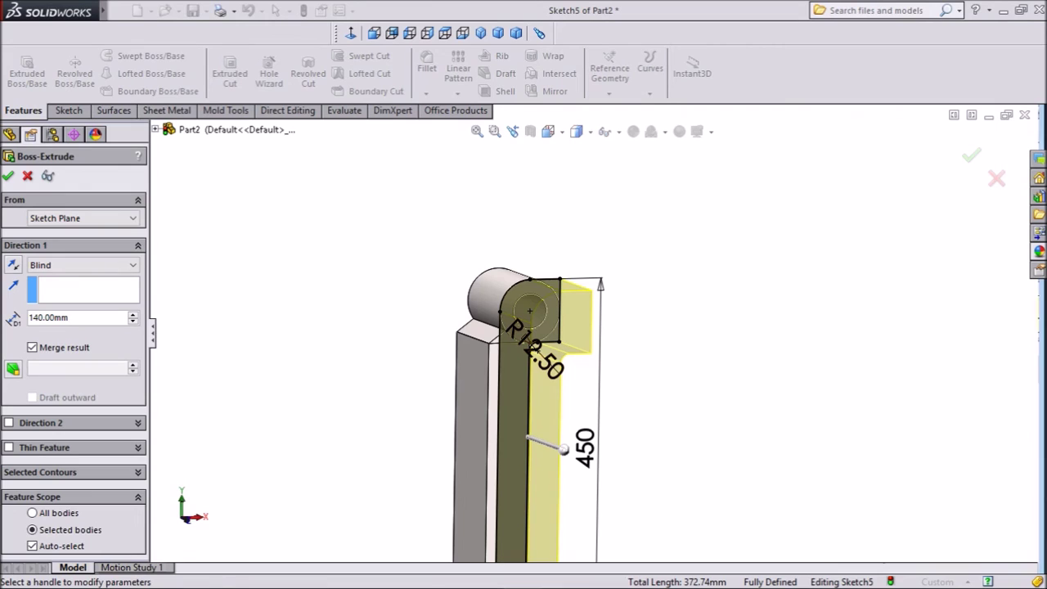
pyautogui.click(137, 472)
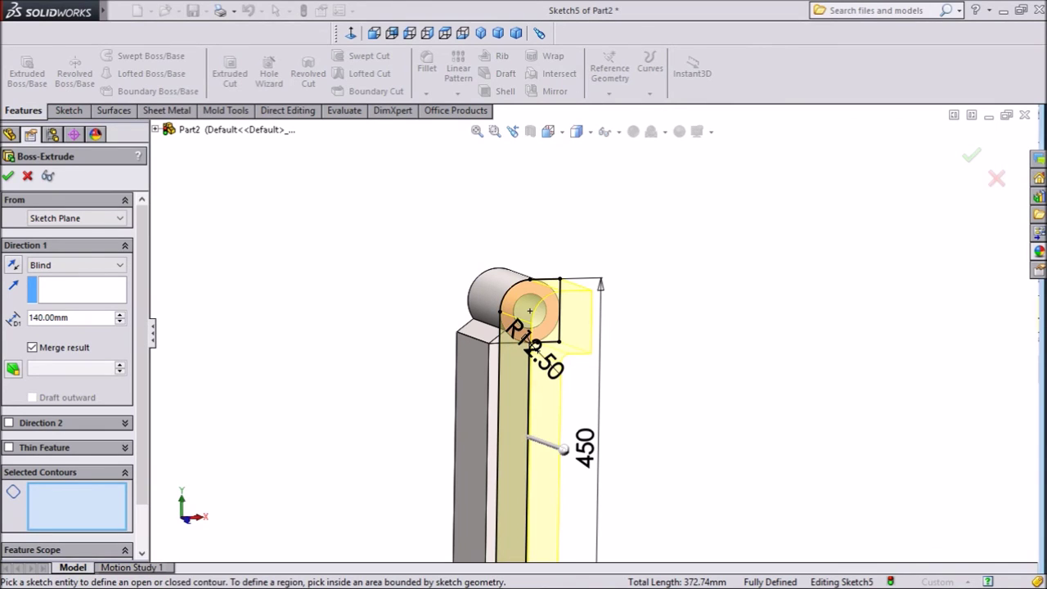
pyautogui.click(531, 348)
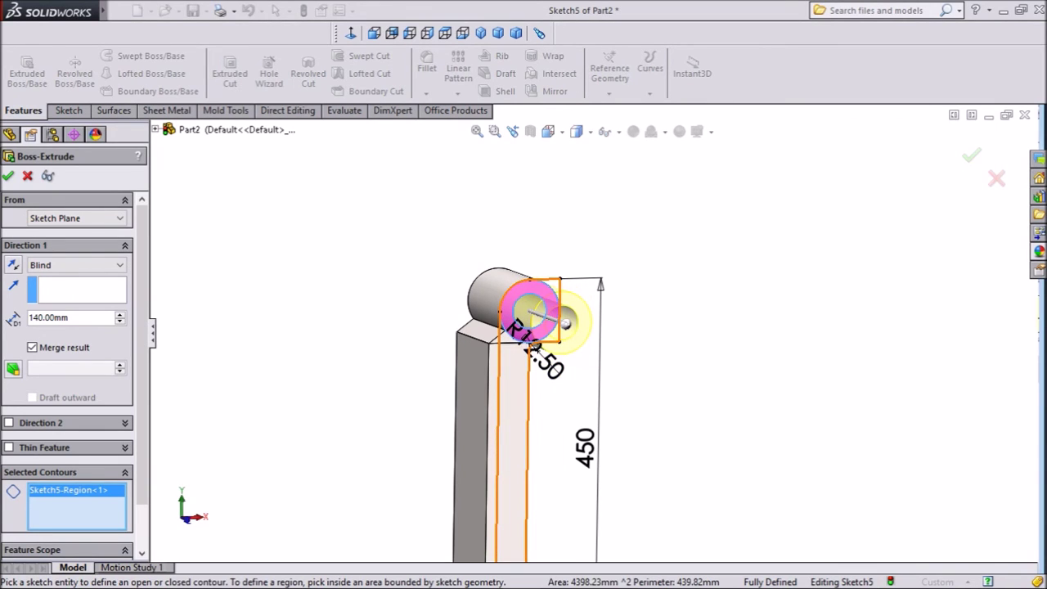
pyautogui.click(528, 352)
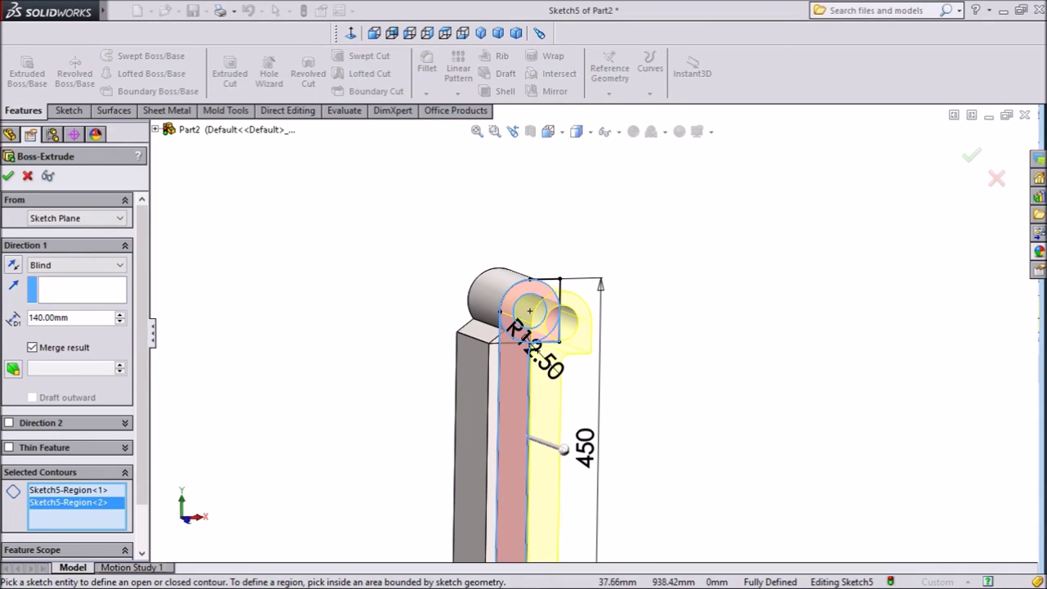
pyautogui.scroll(-3, 519, 350)
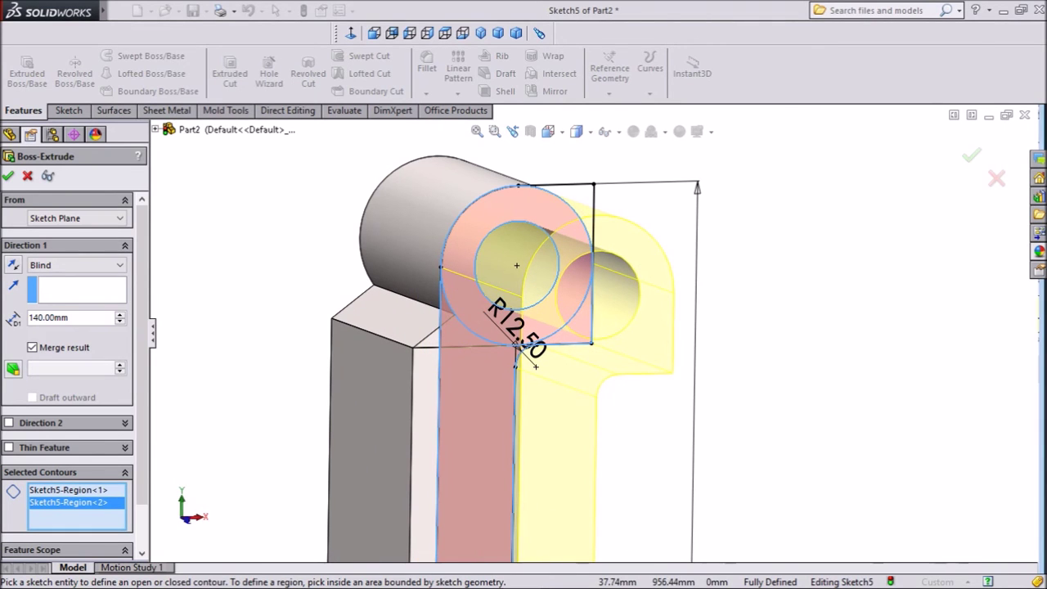
pyautogui.scroll(3, 557, 343)
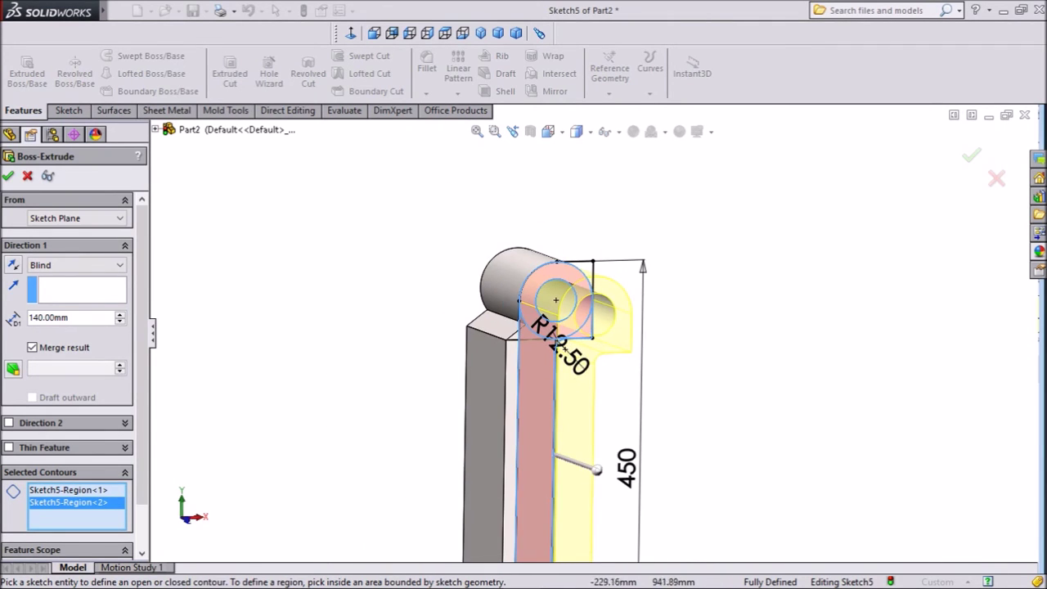
pyautogui.moveTo(562, 348)
pyautogui.mouseDown(button='middle')
pyautogui.moveTo(540, 322)
pyautogui.moveTo(556, 360)
pyautogui.moveTo(565, 356)
pyautogui.mouseUp(button='middle')
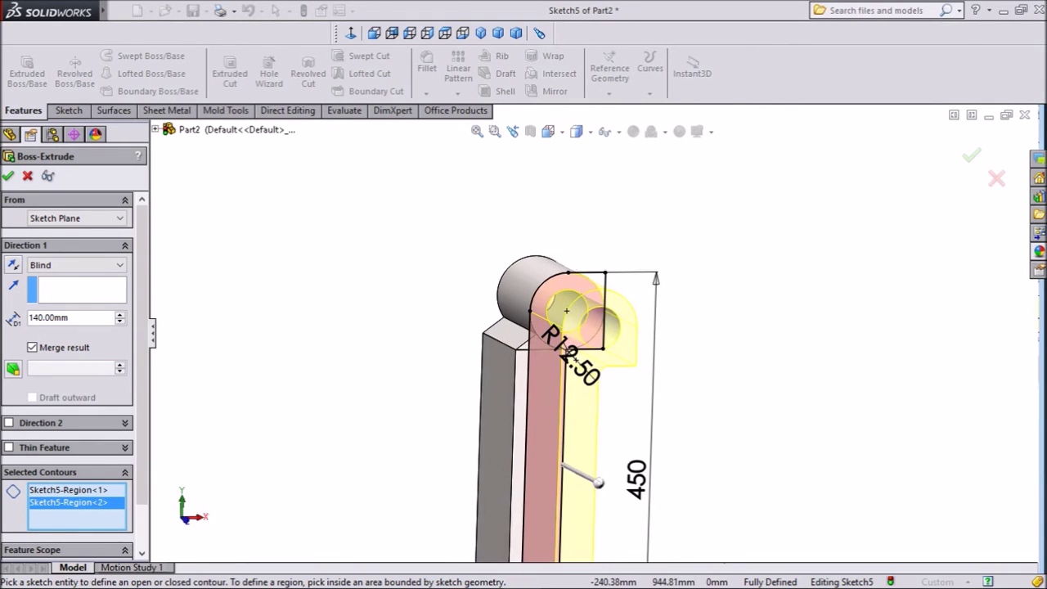
pyautogui.scroll(2, 576, 352)
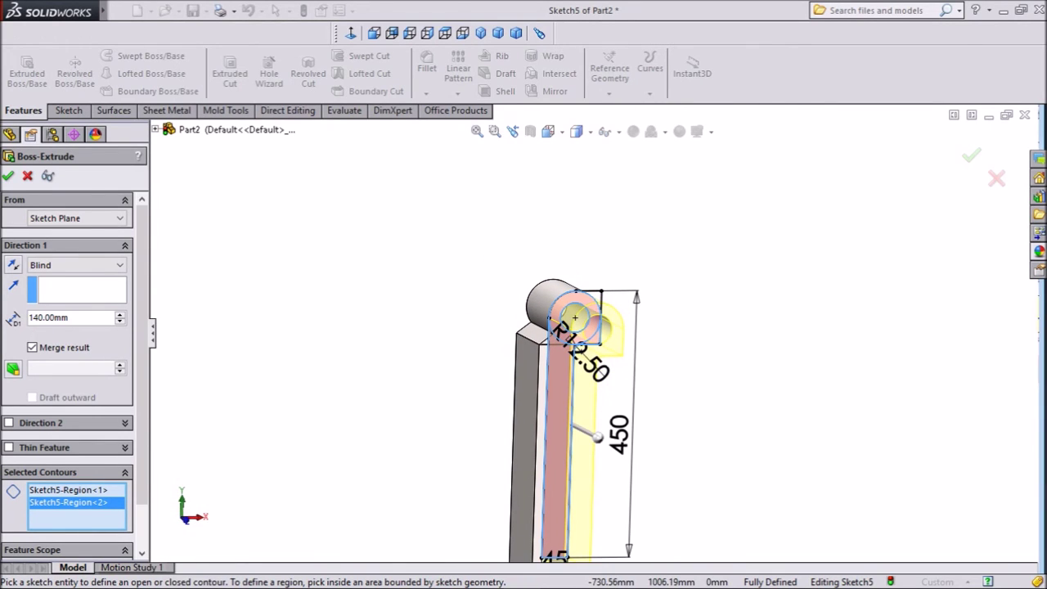
# Set the extrusion depth to 9.5 mm, add the upper corner region beside the ring, and create the plate without merging the result
pyautogui.write('9.5')
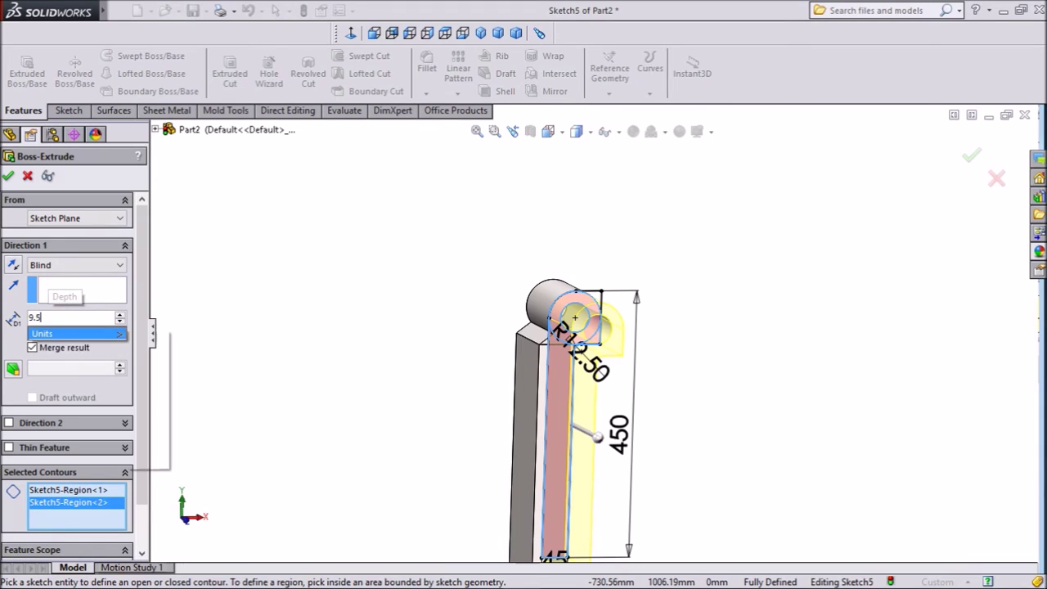
pyautogui.press('Return')
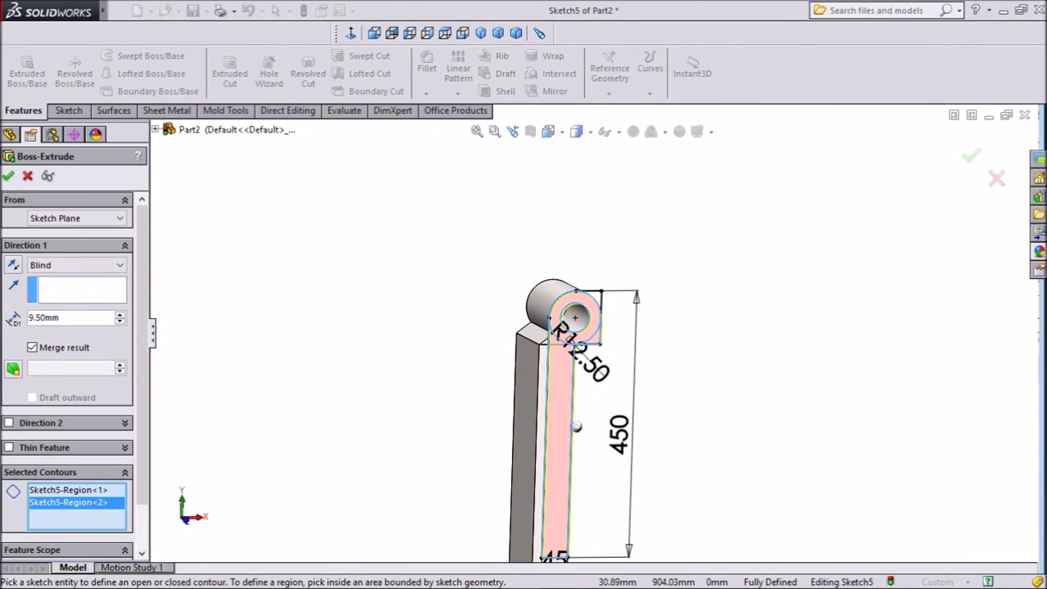
pyautogui.scroll(-4, 599, 295)
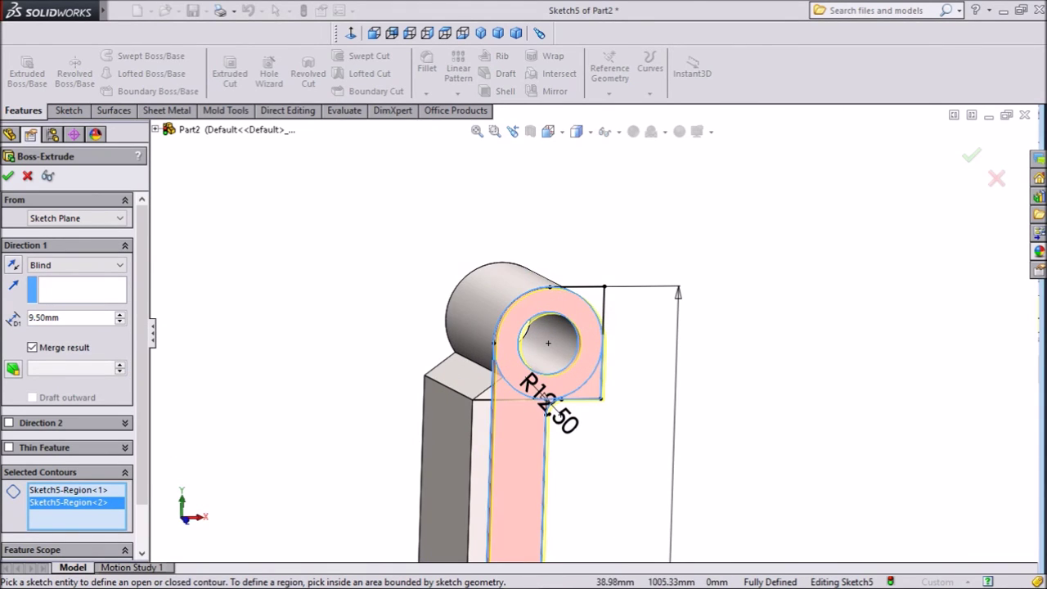
pyautogui.click(594, 300)
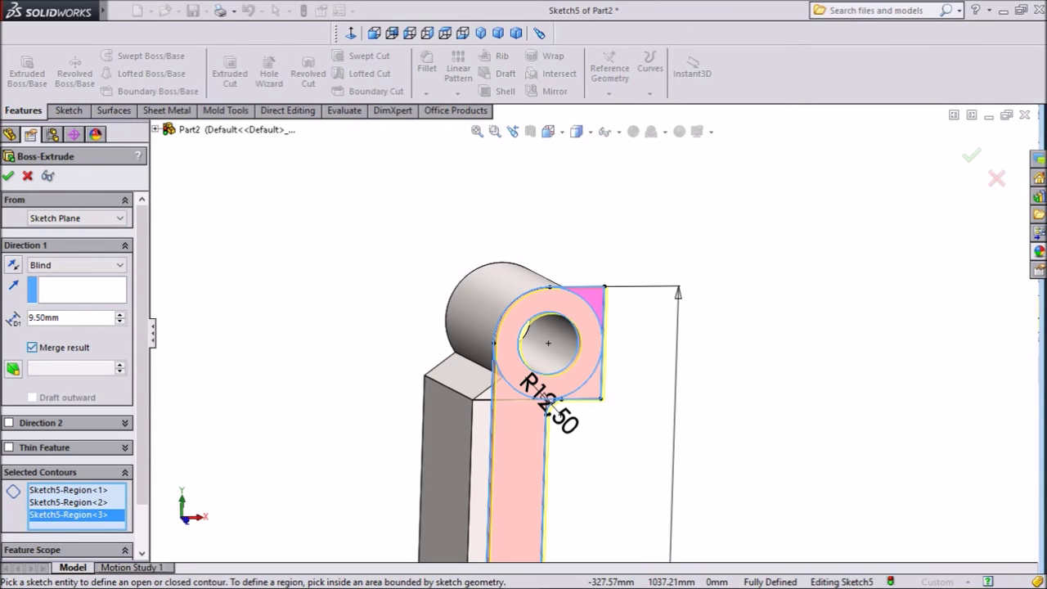
pyautogui.click(32, 347)
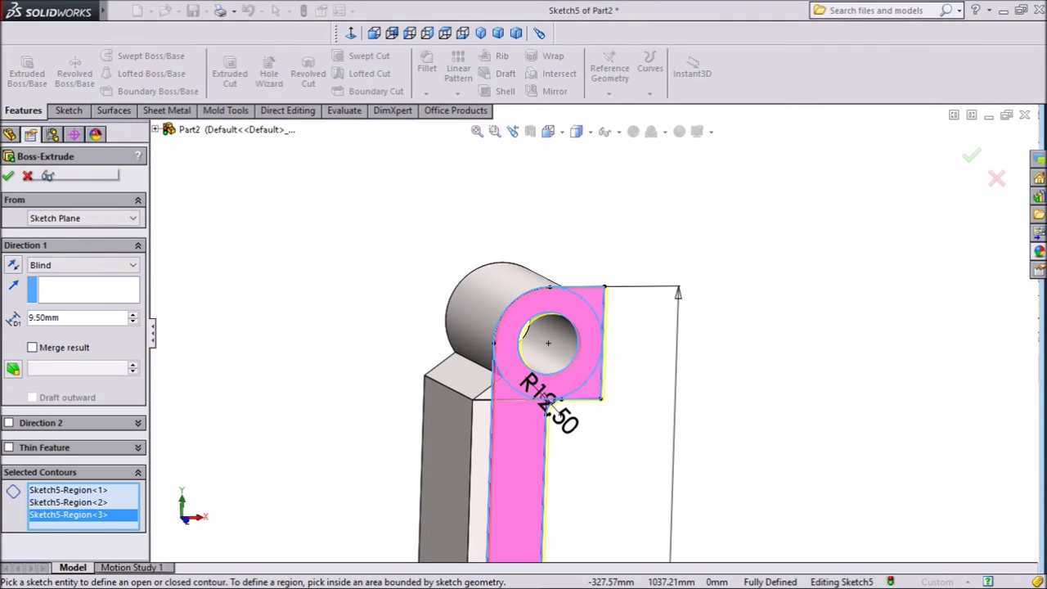
pyautogui.click(8, 176)
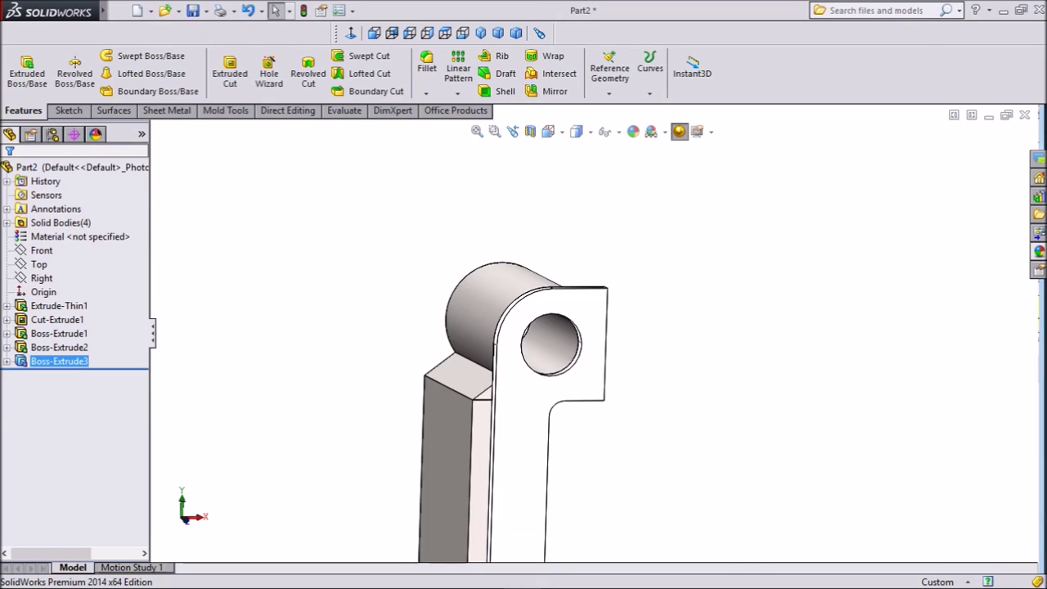
# Mirror the extruded side plate about the Front plane with Geometry Pattern enabled
pyautogui.scroll(5, 594, 333)
pyautogui.scroll(2, 589, 330)
pyautogui.scroll(-3, 607, 468)
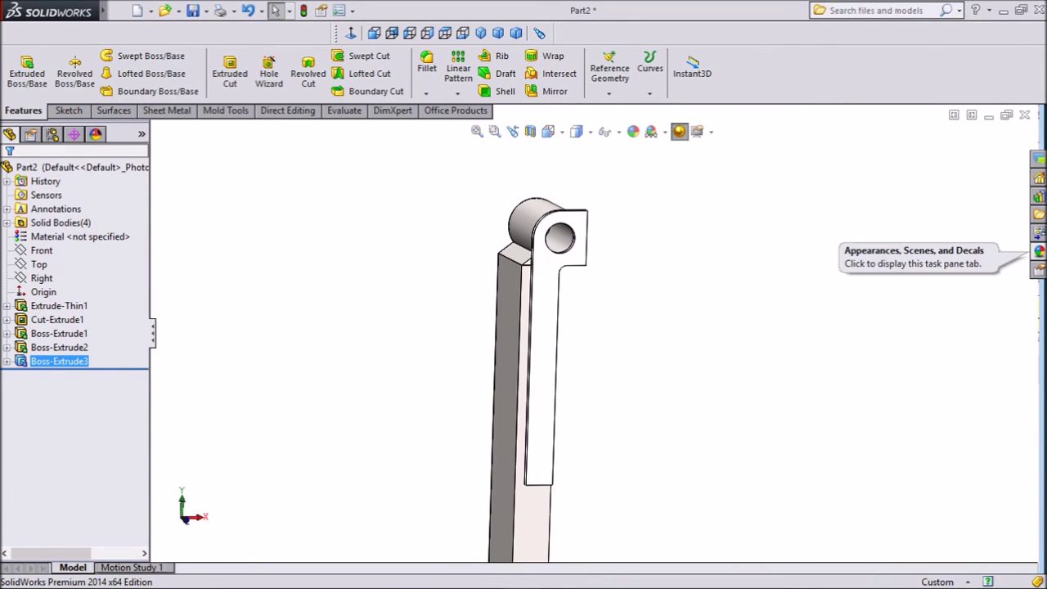
pyautogui.middleClick(554, 303)
pyautogui.moveTo(554, 304); pyautogui.dragTo(417, 309, button='middle')
pyautogui.moveTo(573, 360); pyautogui.dragTo(671, 360, button='middle')
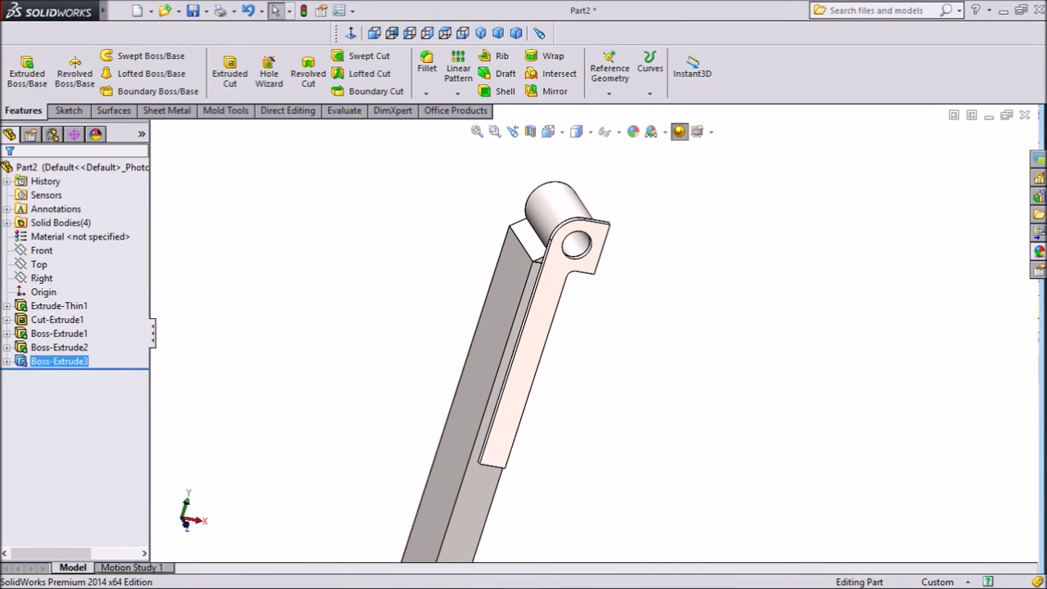
pyautogui.click(41, 250)
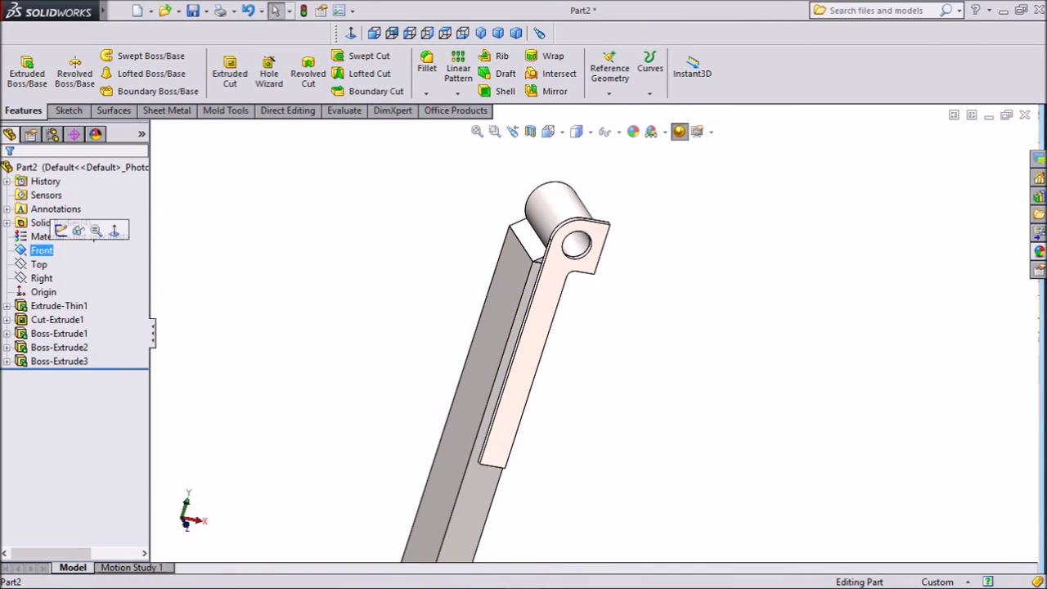
pyautogui.click(554, 90)
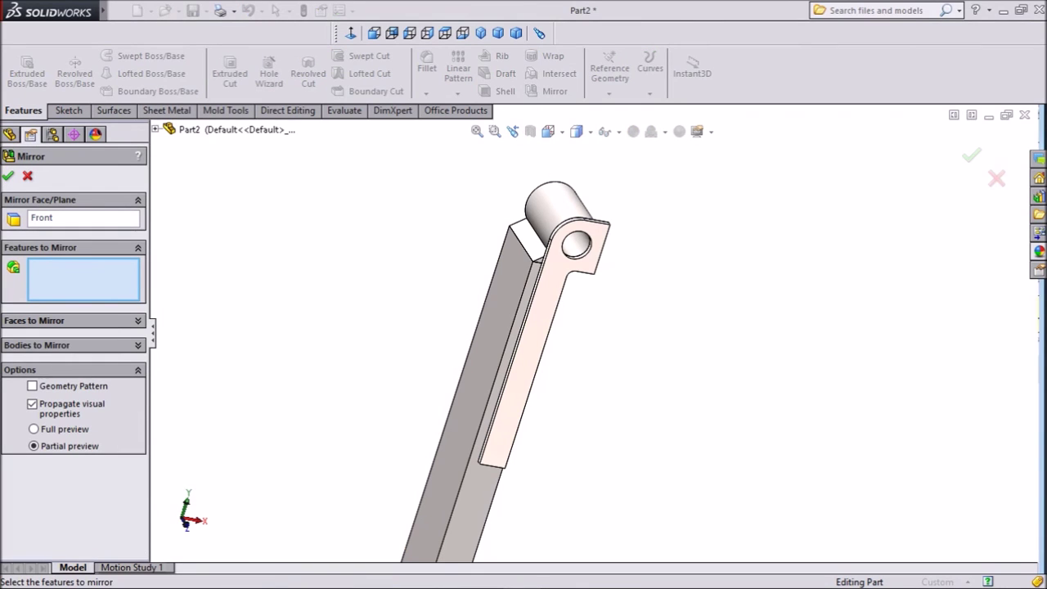
pyautogui.click(548, 296)
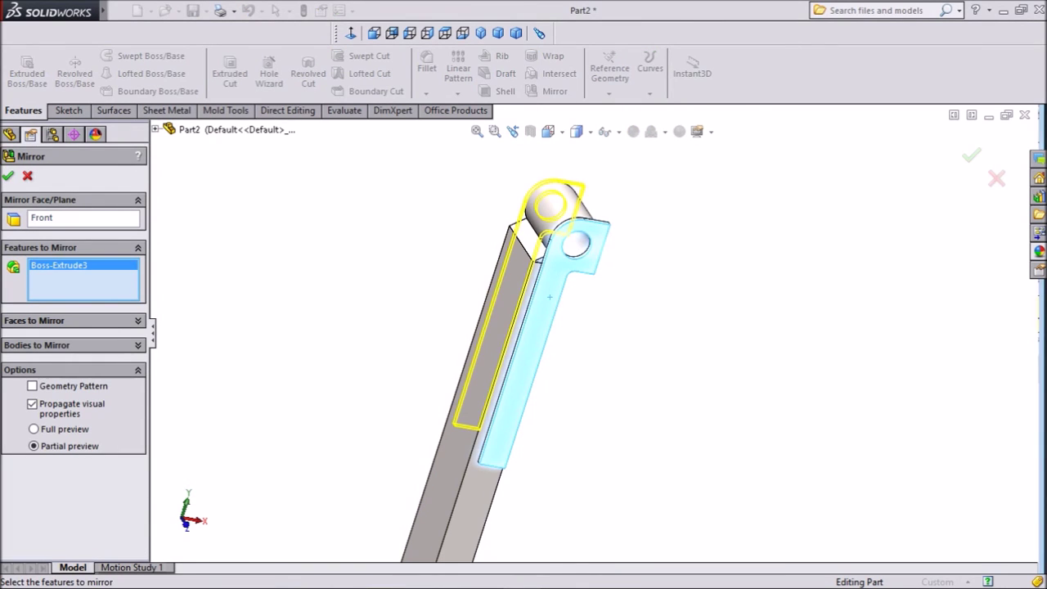
pyautogui.moveTo(548, 296); pyautogui.dragTo(498, 298, button='middle')
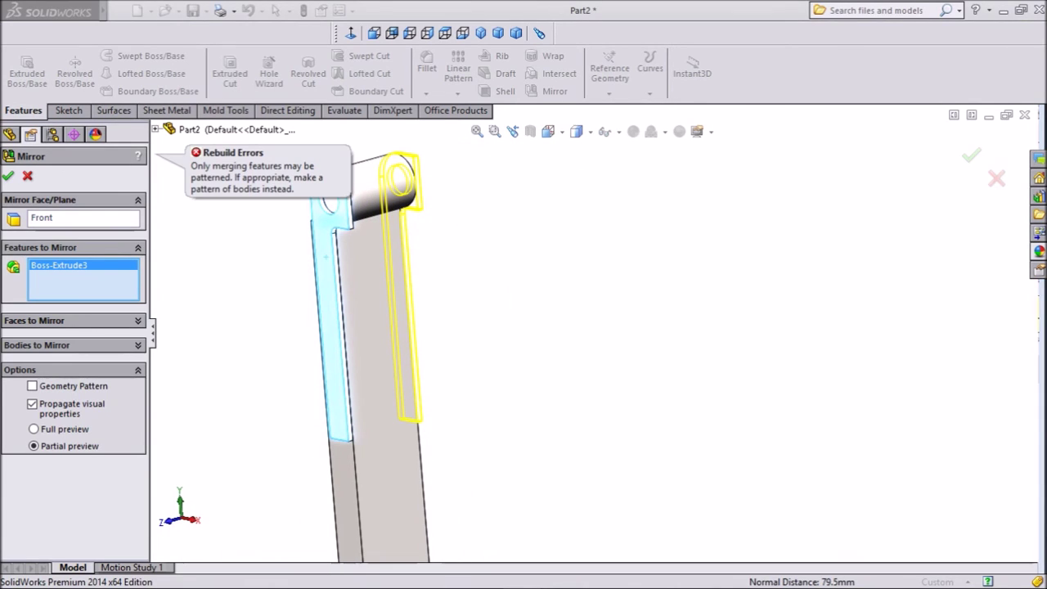
pyautogui.click(33, 386)
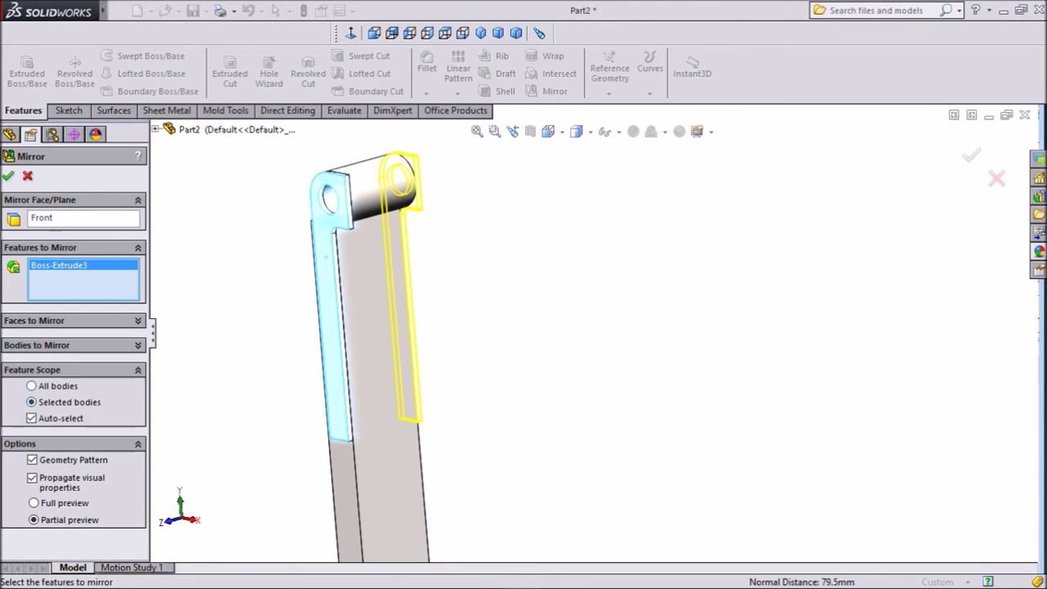
pyautogui.press('Return')
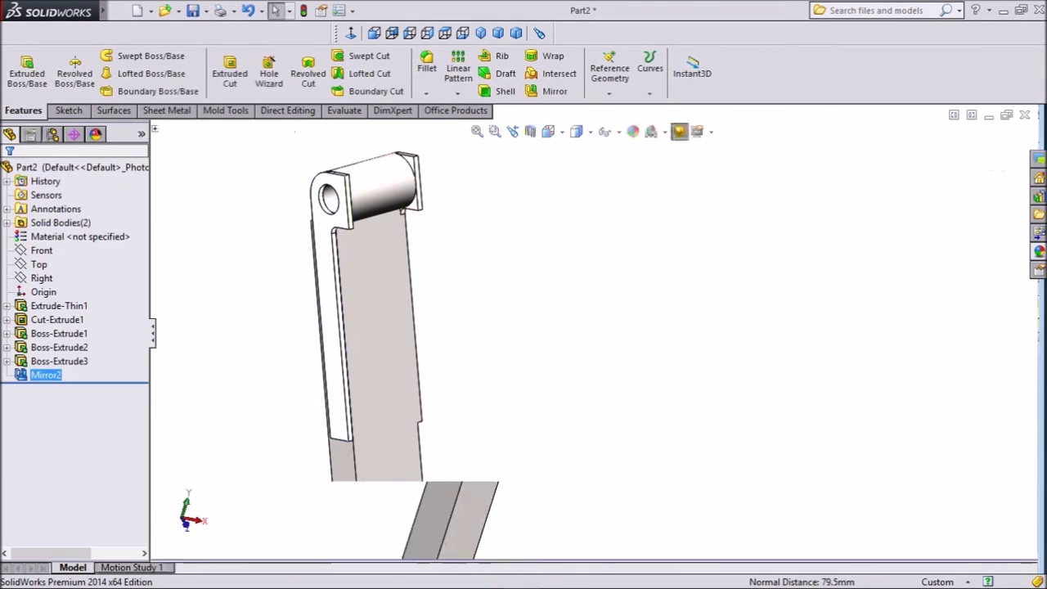
# Examine the fork from several sides, checking how the original and mirrored side plates sit against the tube and leg
pyautogui.moveTo(447, 360); pyautogui.dragTo(384, 372, button='middle')
pyautogui.press('Left')
pyautogui.press('Left')
pyautogui.press('Left')
pyautogui.press('Left')
pyautogui.press('Left')
pyautogui.press('Left')
pyautogui.press('Left')
pyautogui.press('Left')
pyautogui.press('Left')
pyautogui.press('Left')
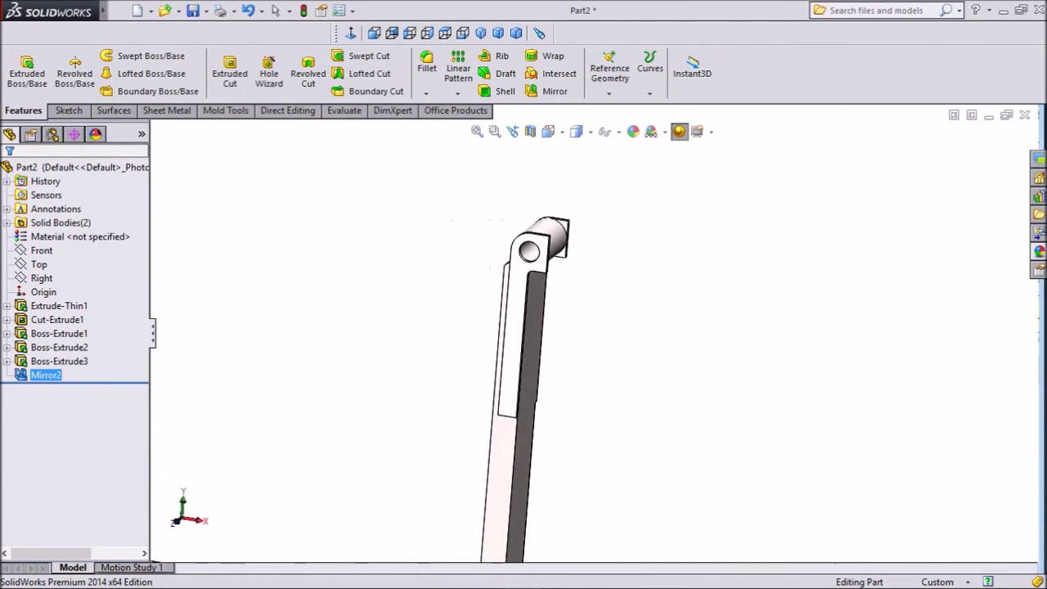
pyautogui.press('Left')
pyautogui.press('Left')
pyautogui.press('Left')
pyautogui.press('Left')
pyautogui.press('Left')
pyautogui.press('Left')
pyautogui.press('Left')
pyautogui.press('Left')
pyautogui.press('Left')
pyautogui.press('Left')
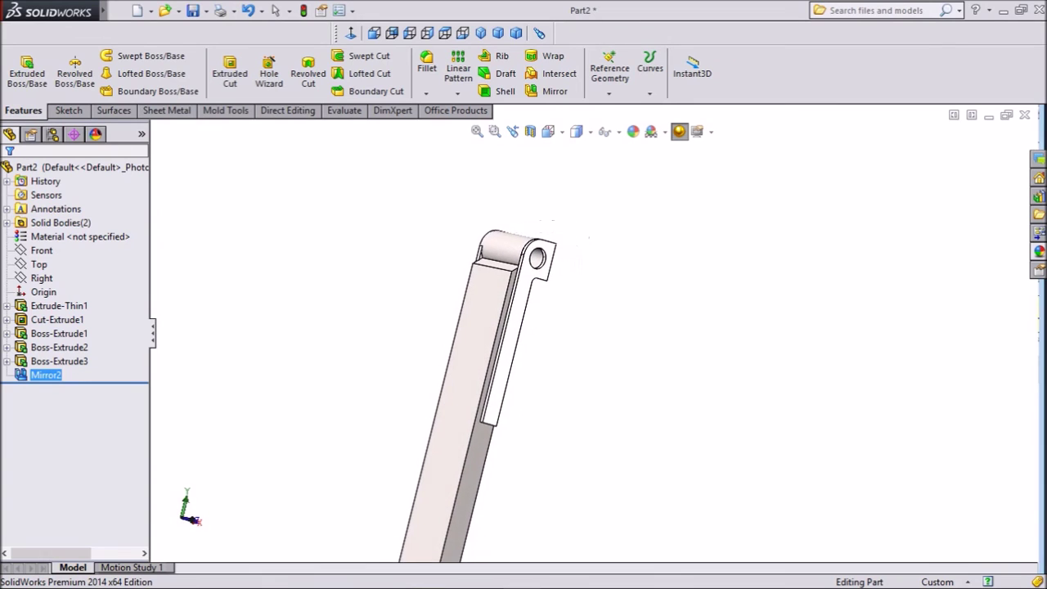
pyautogui.press('Left')
pyautogui.press('Left')
pyautogui.press('Left')
pyautogui.press('Left')
pyautogui.press('Left')
pyautogui.press('Left')
pyautogui.press('Left')
pyautogui.press('Left')
pyautogui.press('Left')
pyautogui.press('Left')
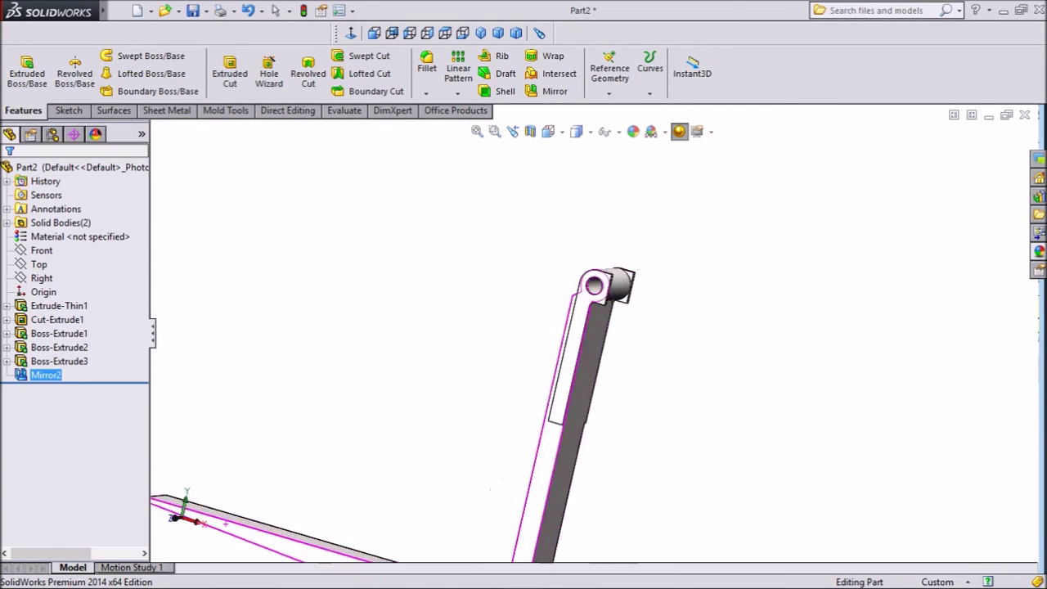
pyautogui.scroll(-4, 442, 270)
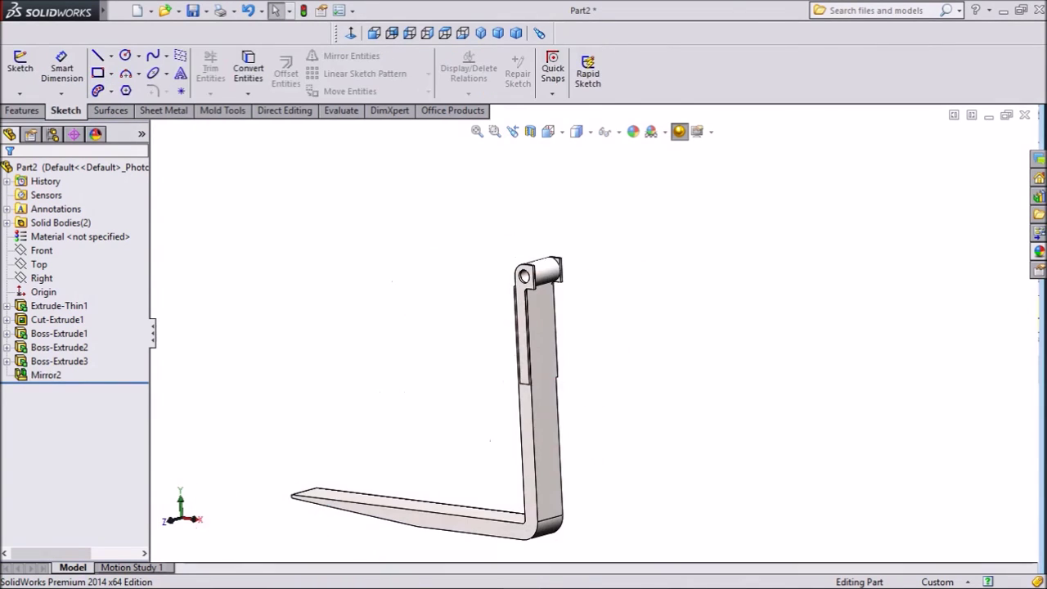
# Start a sketch on the original side plate's narrow vertical face in front of the tube
pyautogui.moveTo(524, 352); pyautogui.dragTo(484, 351, button='middle')
pyautogui.scroll(-15, 513, 264)
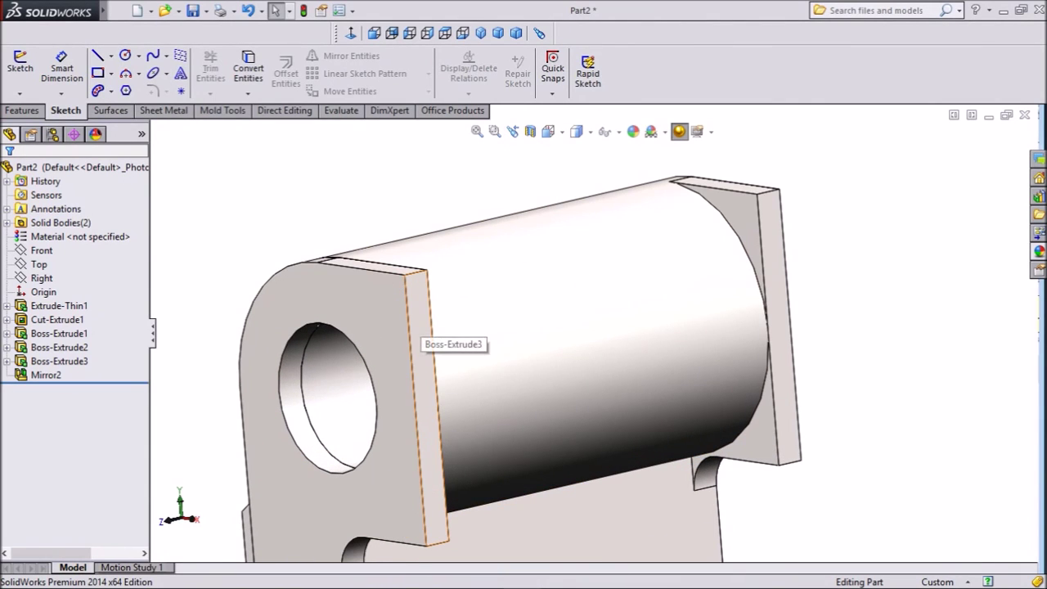
pyautogui.click(417, 331)
pyautogui.click(480, 267)
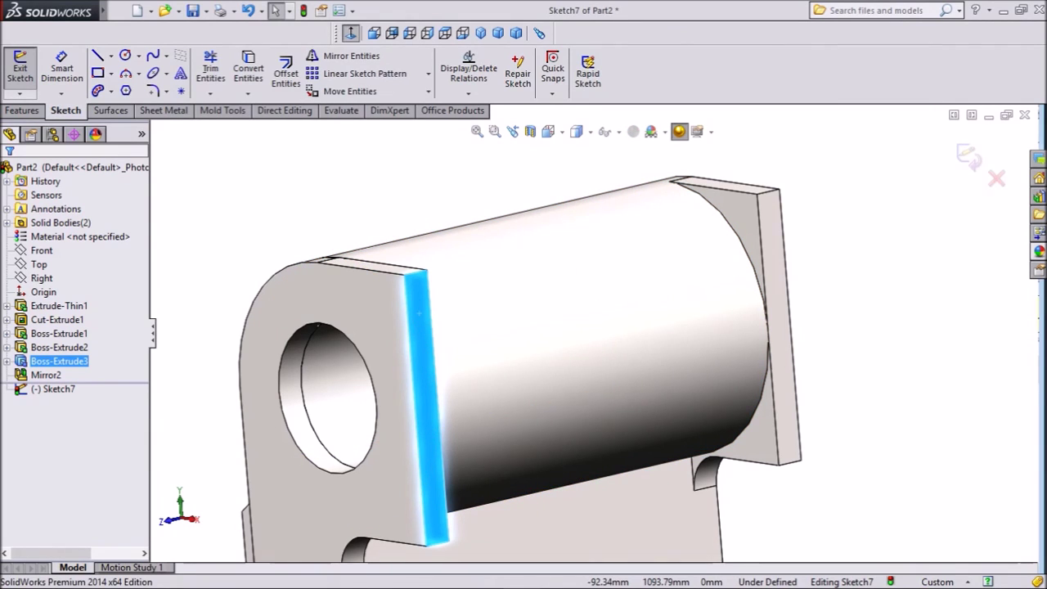
pyautogui.click(350, 33)
pyautogui.scroll(-5, 623, 247)
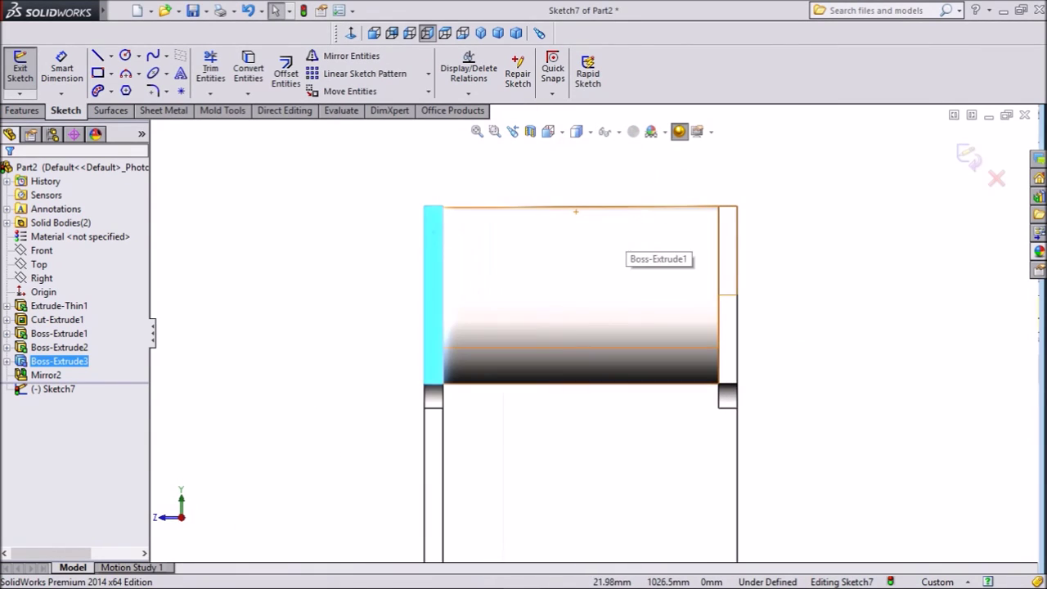
# Draw a corner rectangle 159 mm wide across both side plates, from one plate's upper outer corner to the other's lower outer corner
pyautogui.click(110, 73)
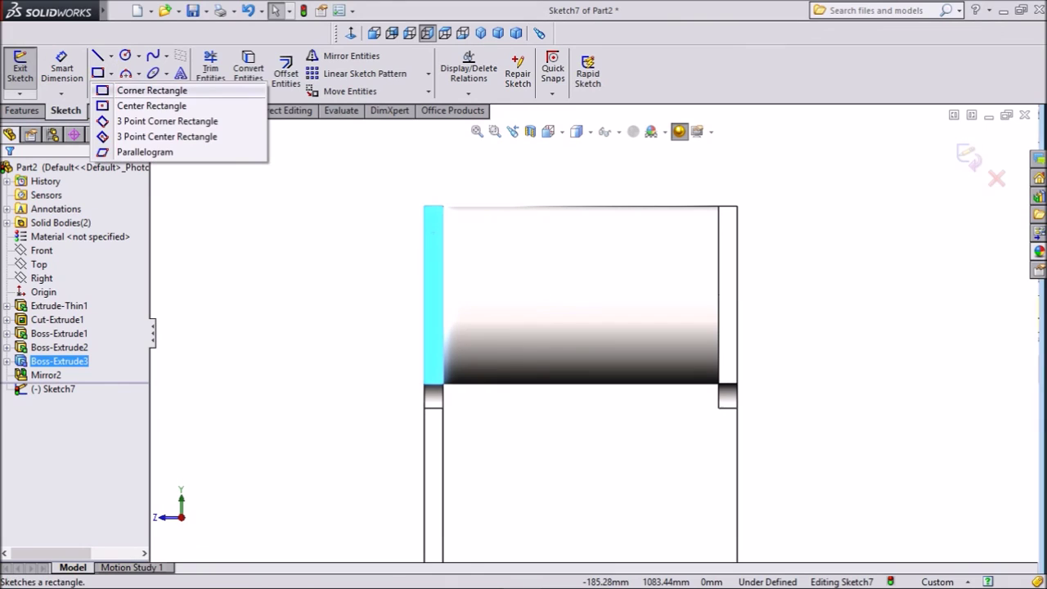
pyautogui.click(151, 90)
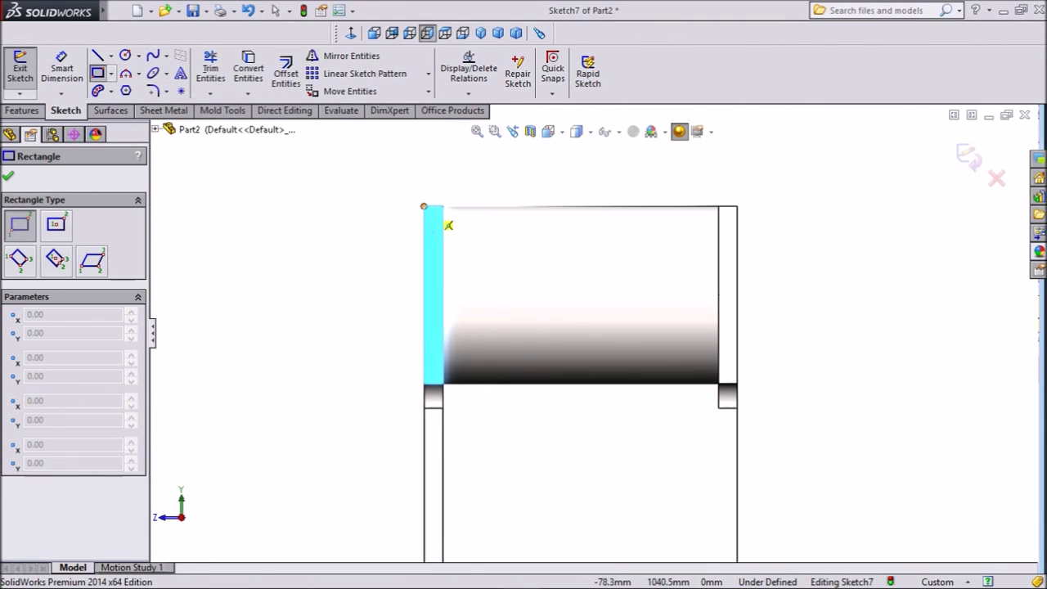
pyautogui.click(423, 206)
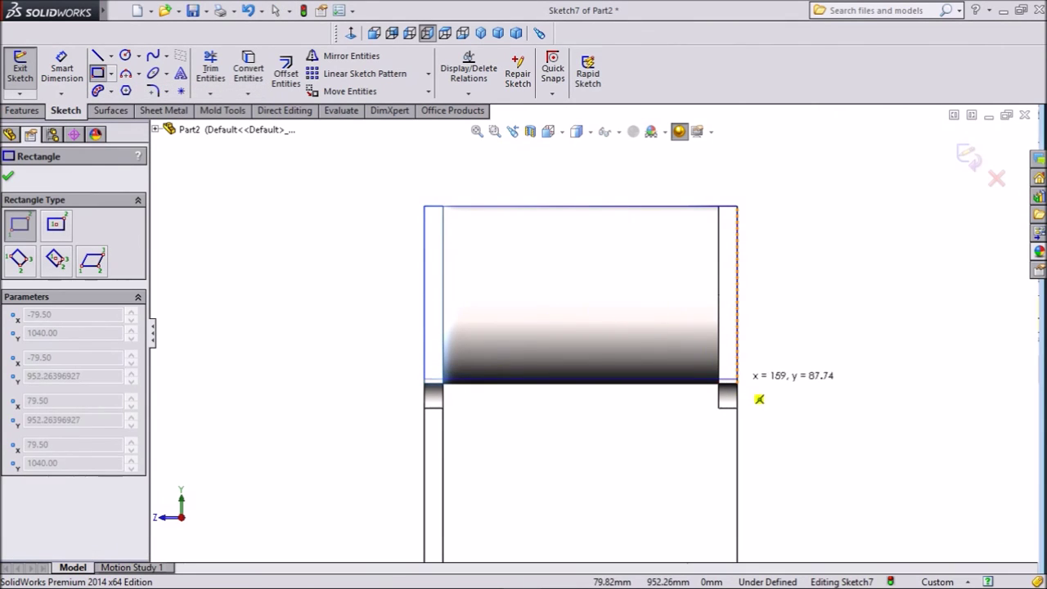
pyautogui.click(737, 382)
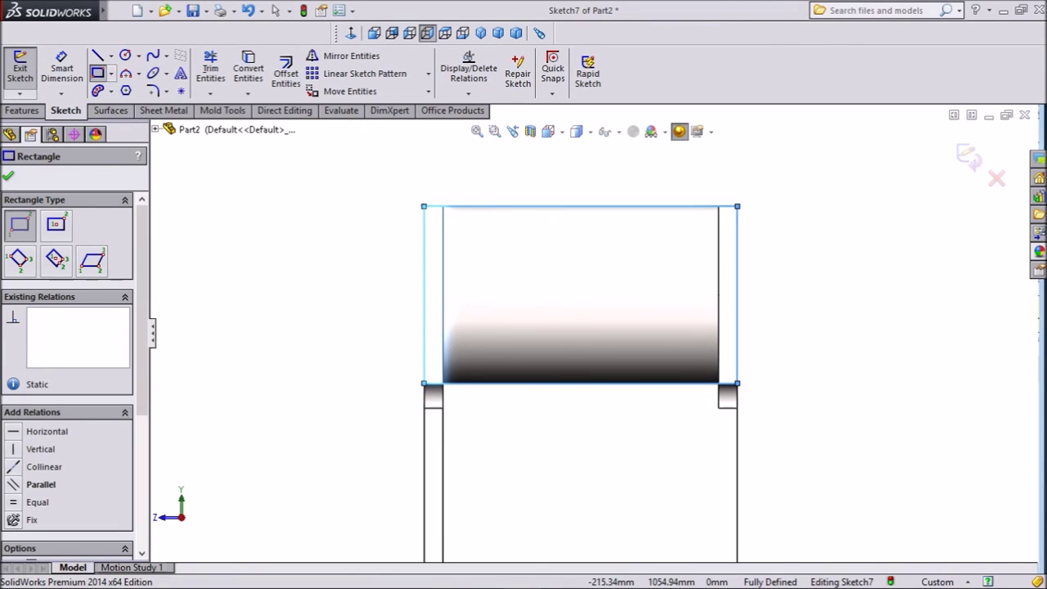
pyautogui.rightClick(217, 148)
pyautogui.click(245, 163)
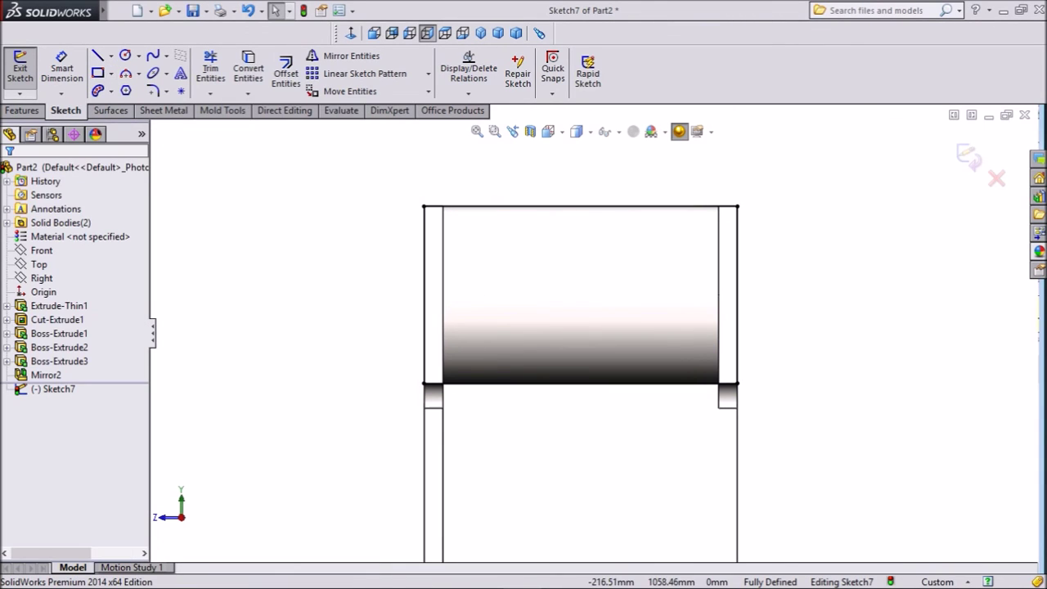
# Extrude the rectangle 9.5 mm as a cover plate in front of the tube, without merging the result
pyautogui.click(22, 110)
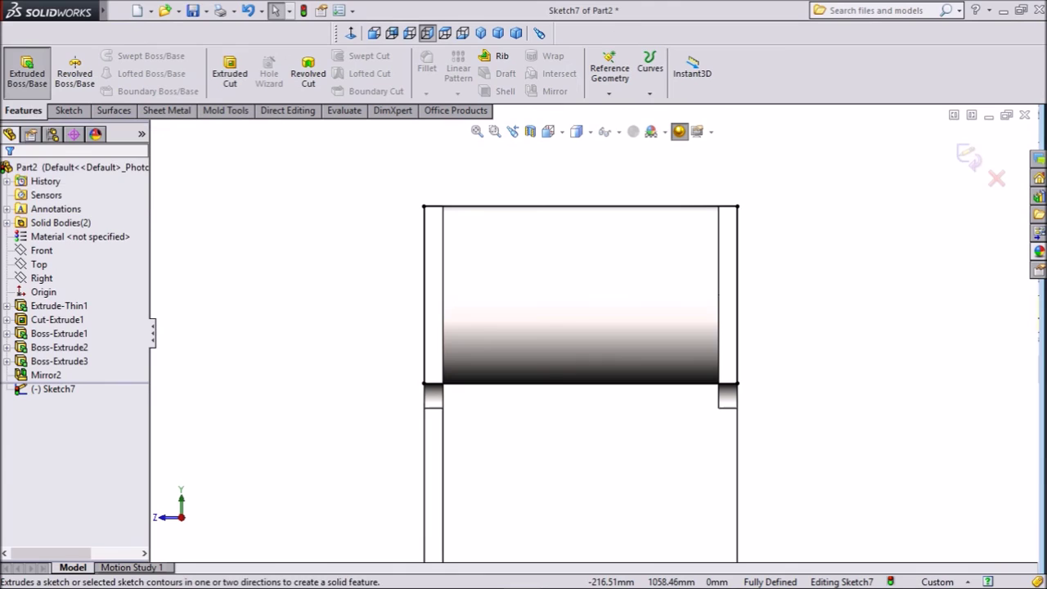
pyautogui.click(27, 71)
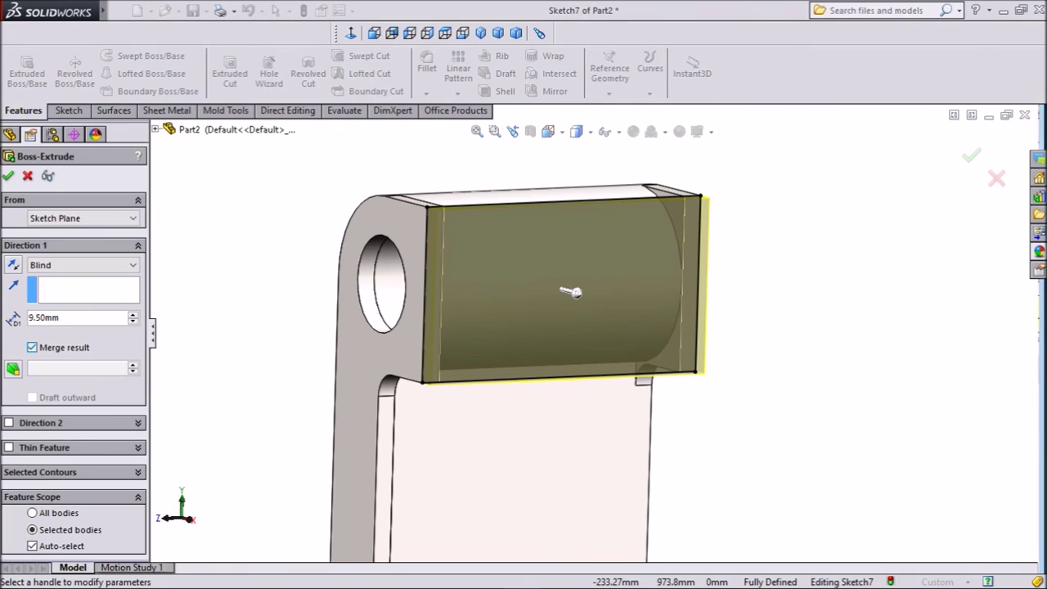
pyautogui.click(32, 348)
pyautogui.click(8, 176)
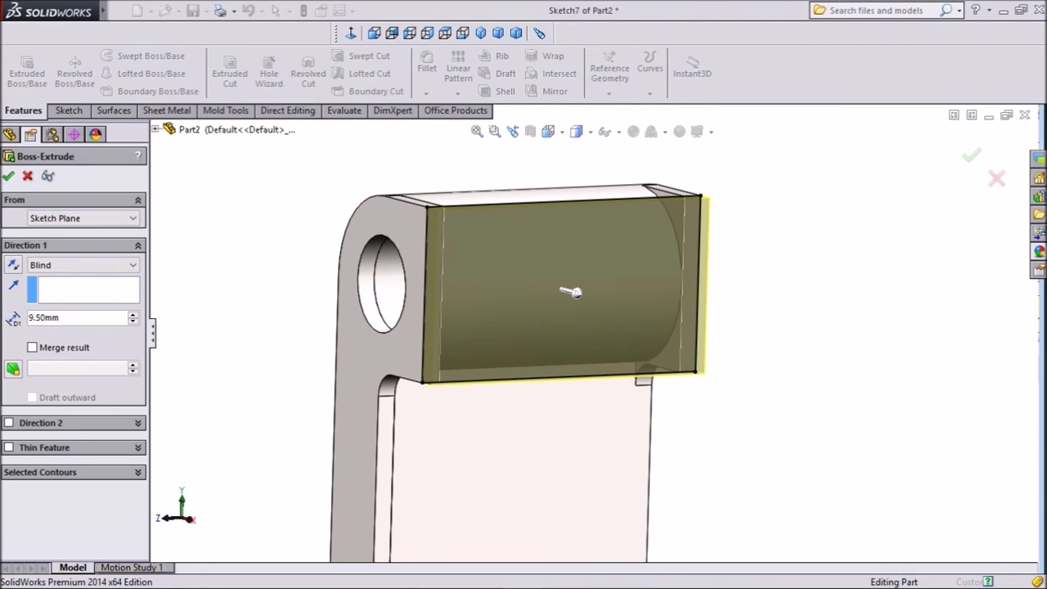
pyautogui.moveTo(523, 343); pyautogui.dragTo(679, 315, button='middle')
pyautogui.scroll(3, 484, 301)
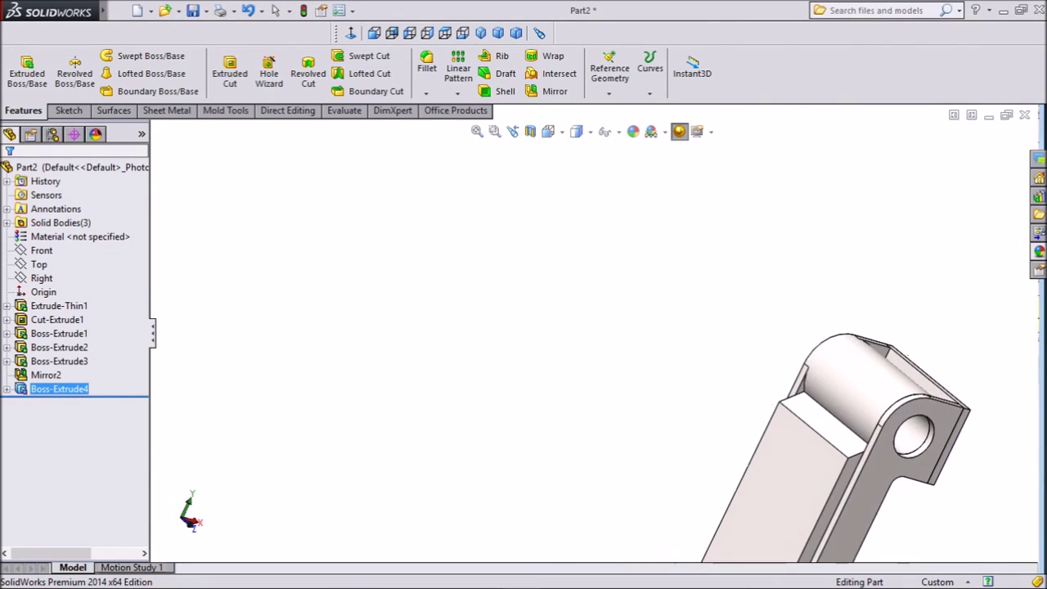